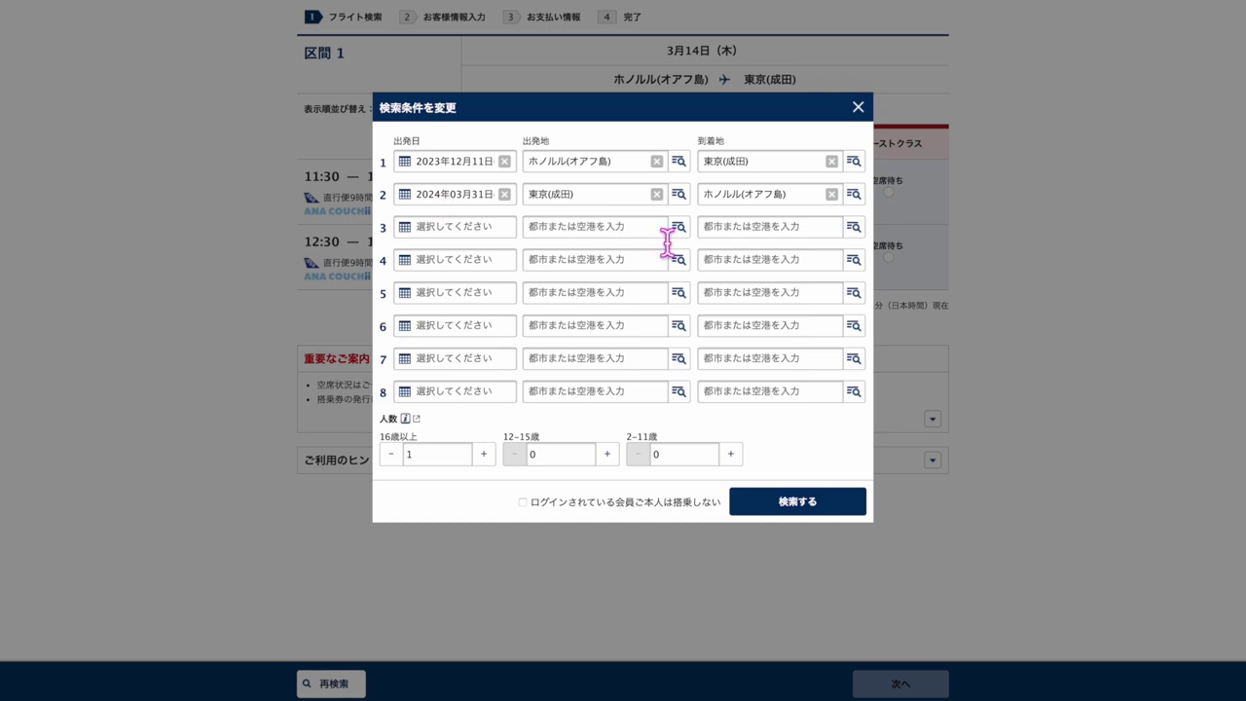
- Search Honolulu to Tokyo (Narita) flight availability for segment 1 departures on December 11, 2023, and on December 18, 2023
left_click(787, 507)
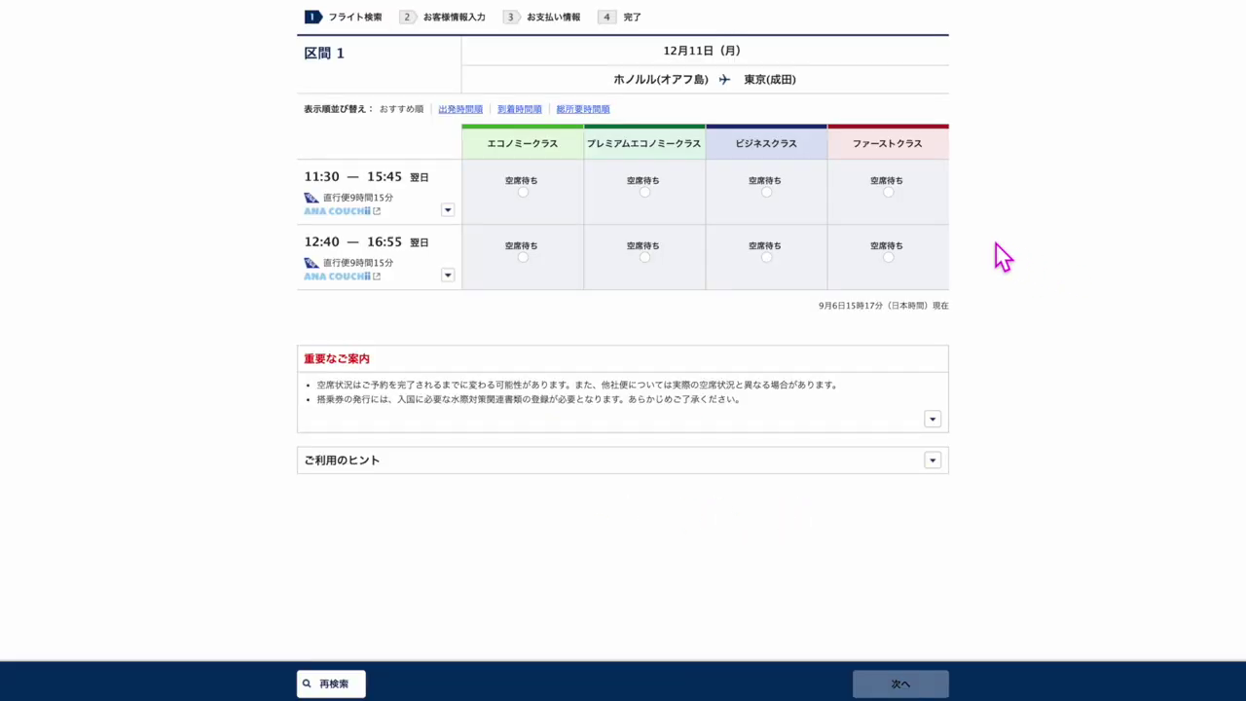
left_click(359, 689)
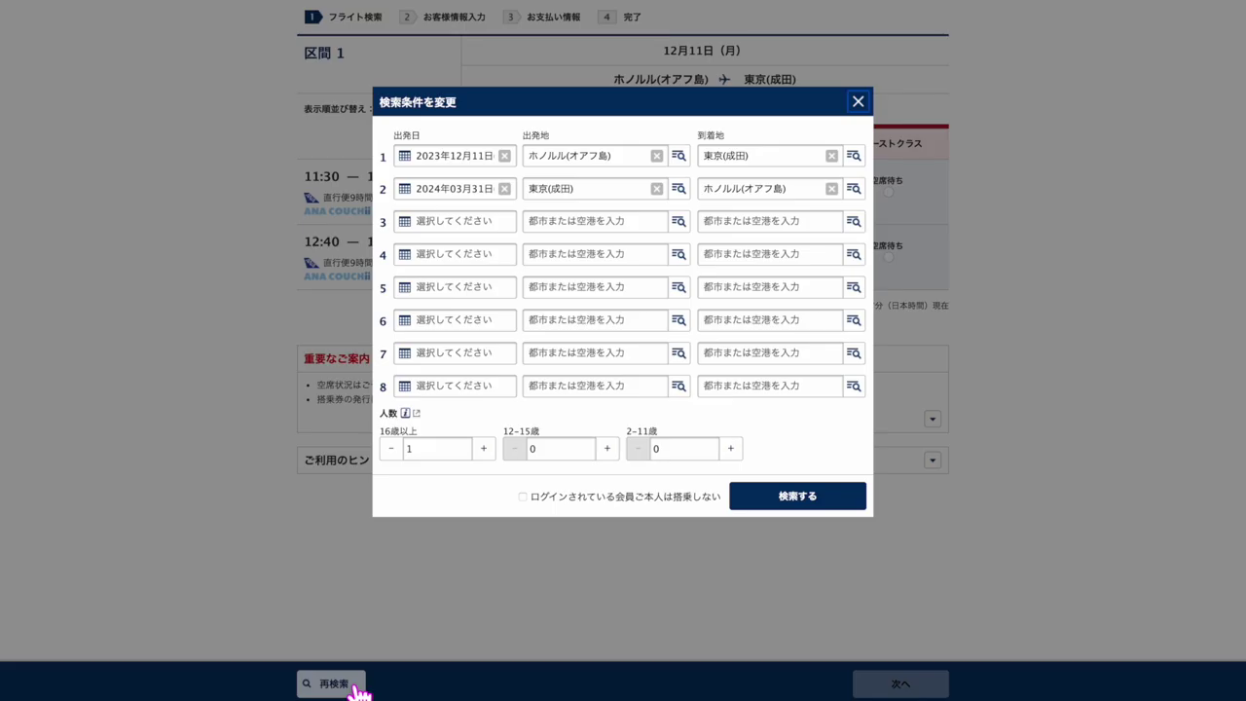
left_click(483, 160)
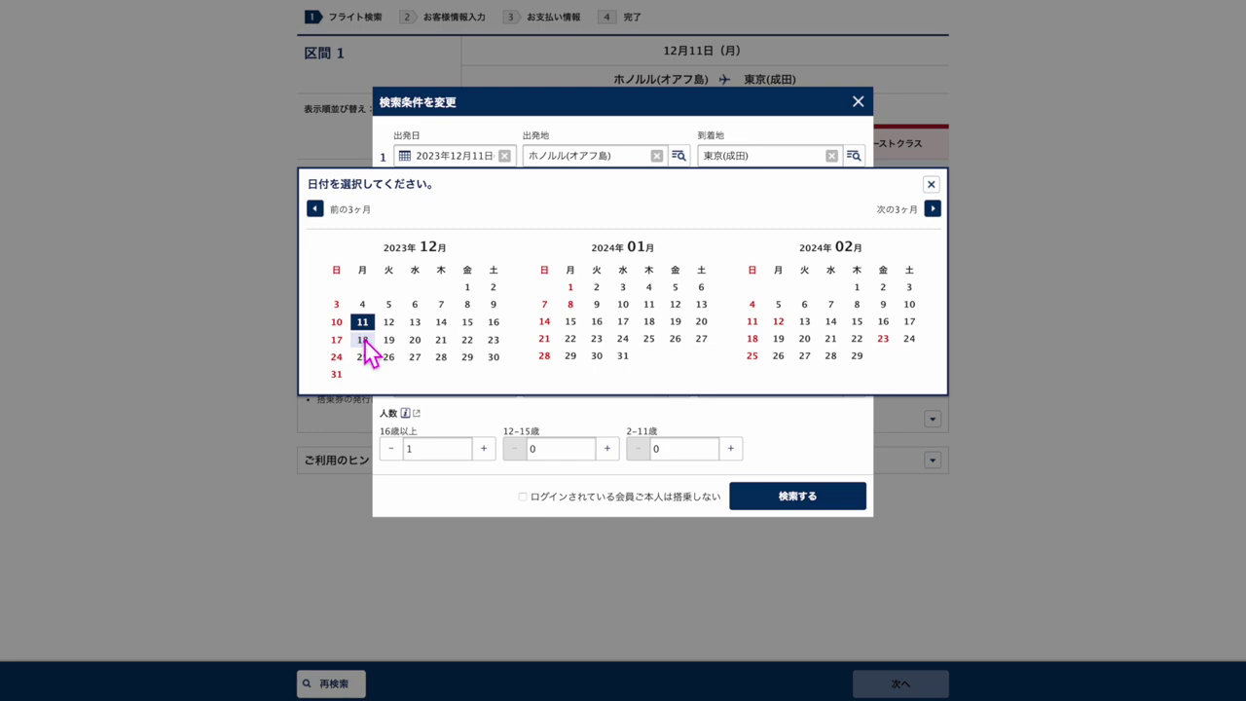
left_click(363, 340)
left_click(771, 500)
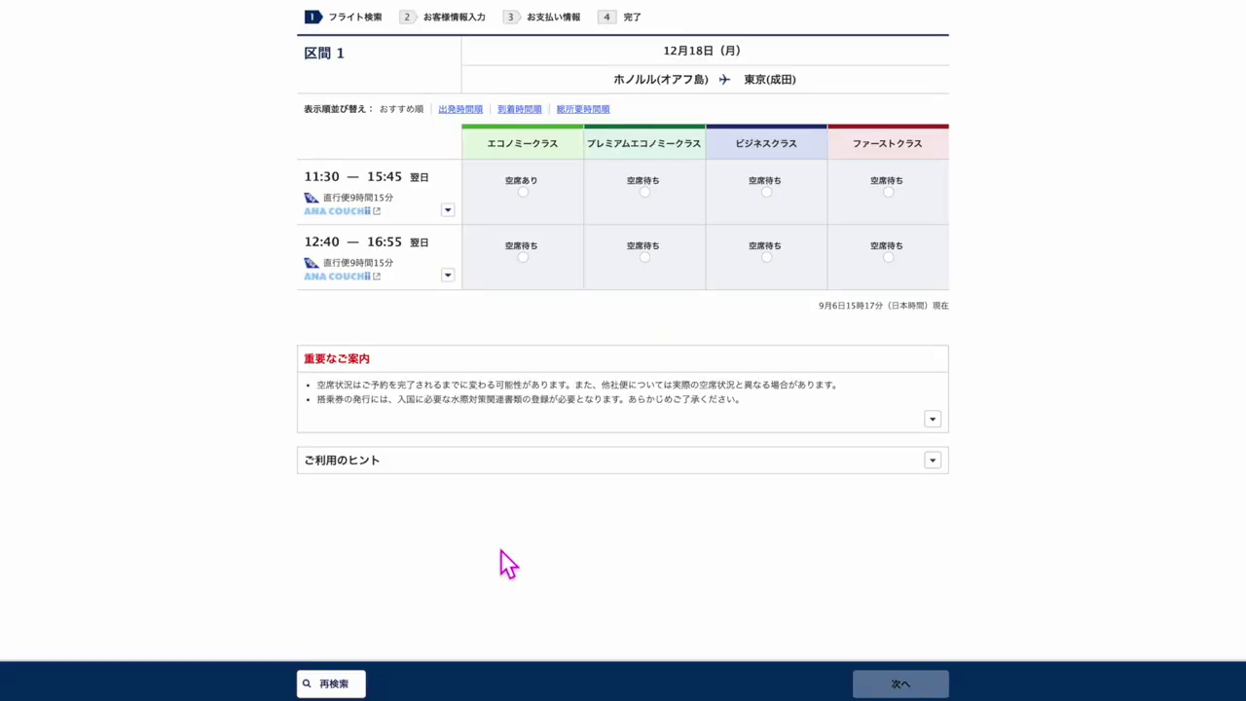
- Search the segment 1 flights again with departure dates of December 25, 2023, and December 12, 2023
left_click(343, 684)
left_click(335, 683)
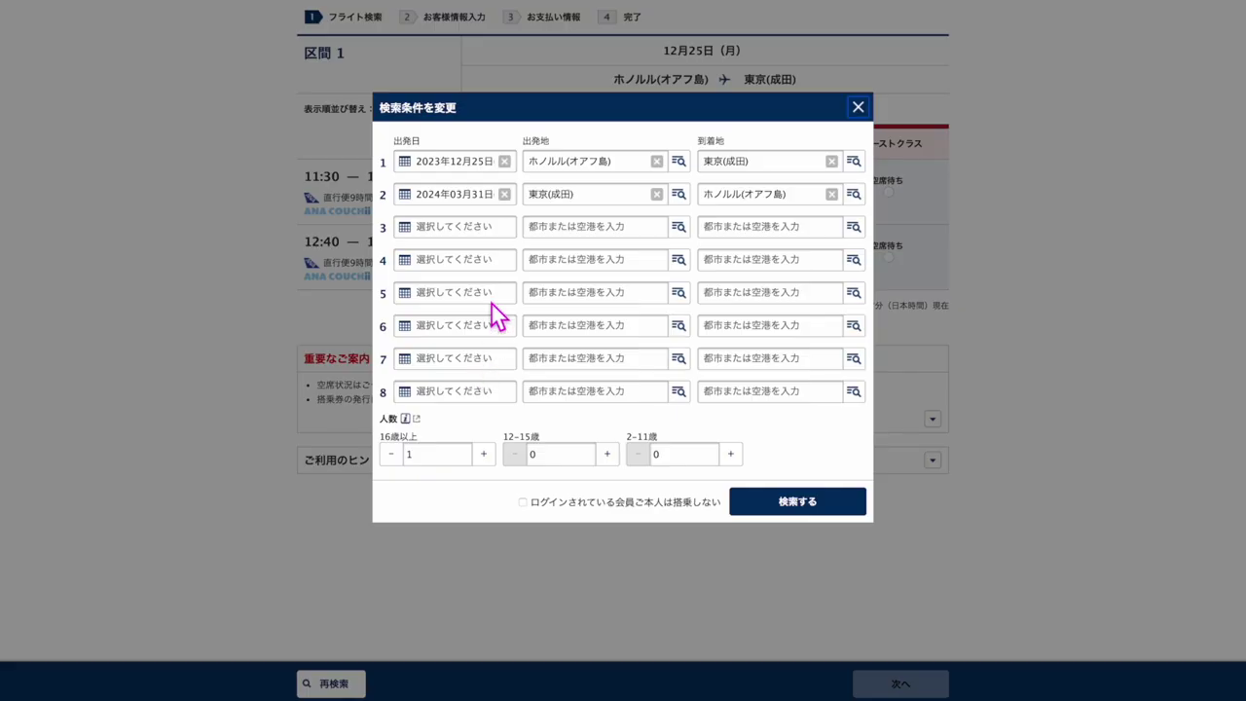
left_click(485, 163)
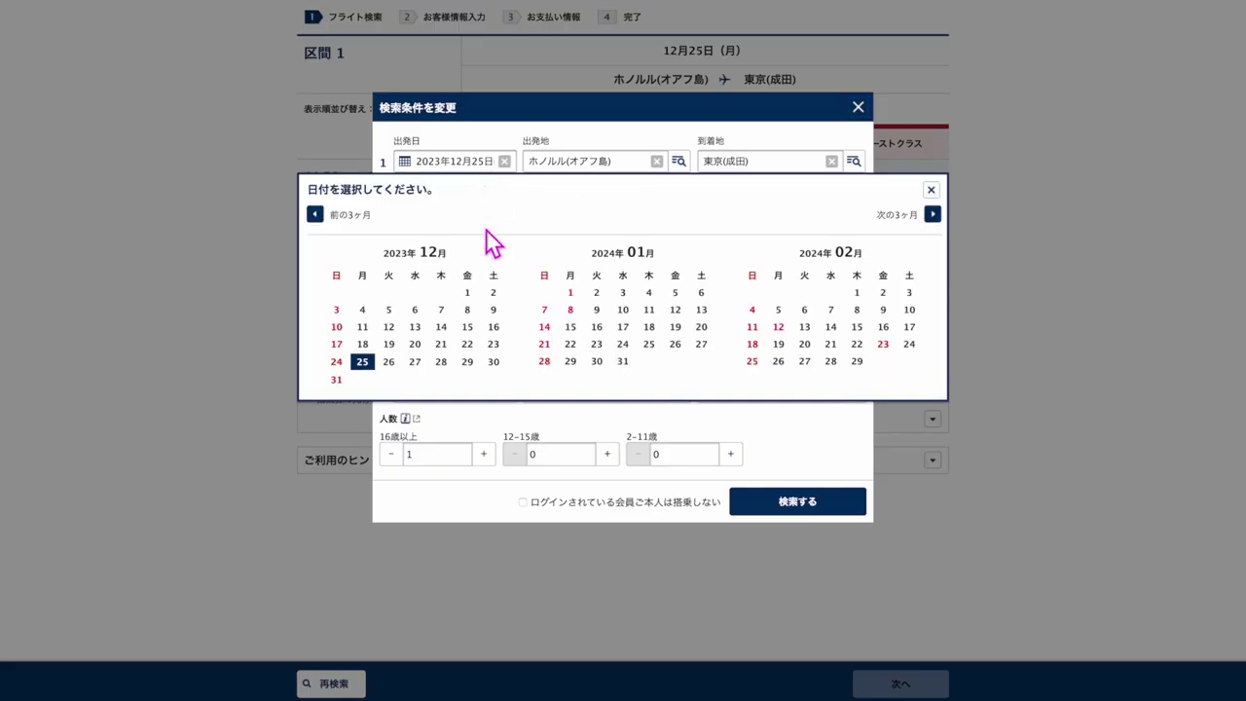
left_click(397, 320)
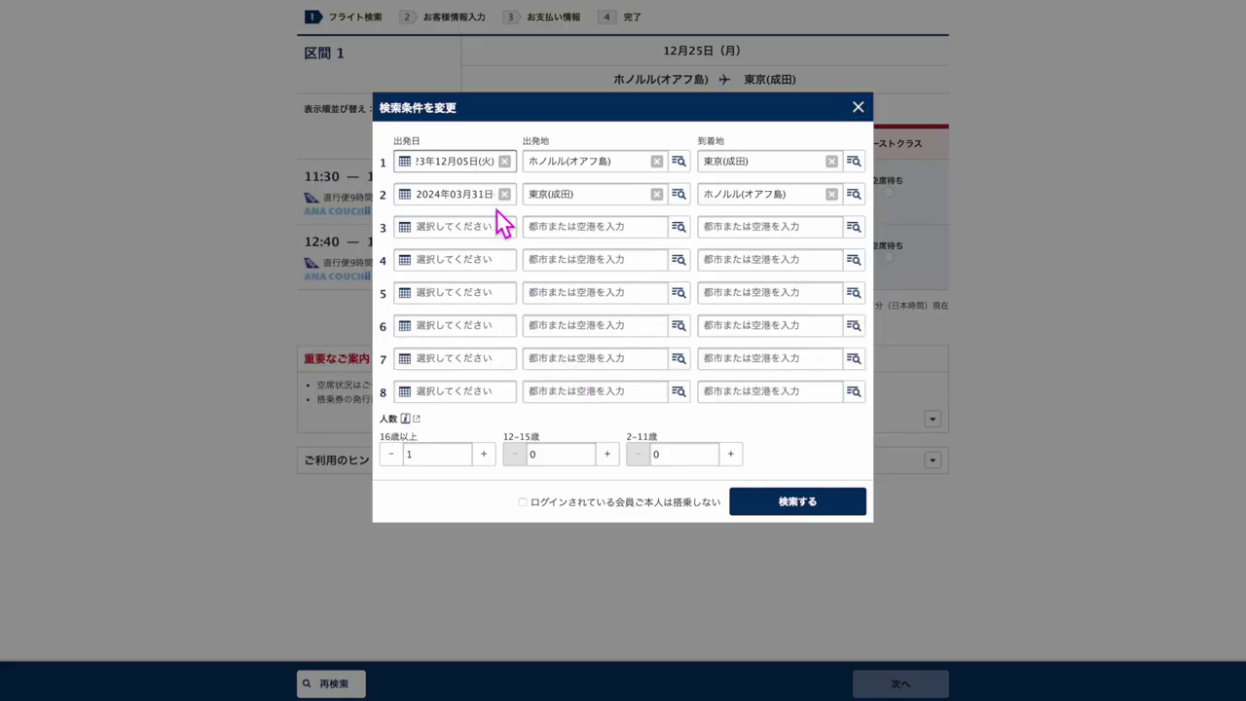
left_click(490, 164)
left_click(389, 341)
left_click(769, 498)
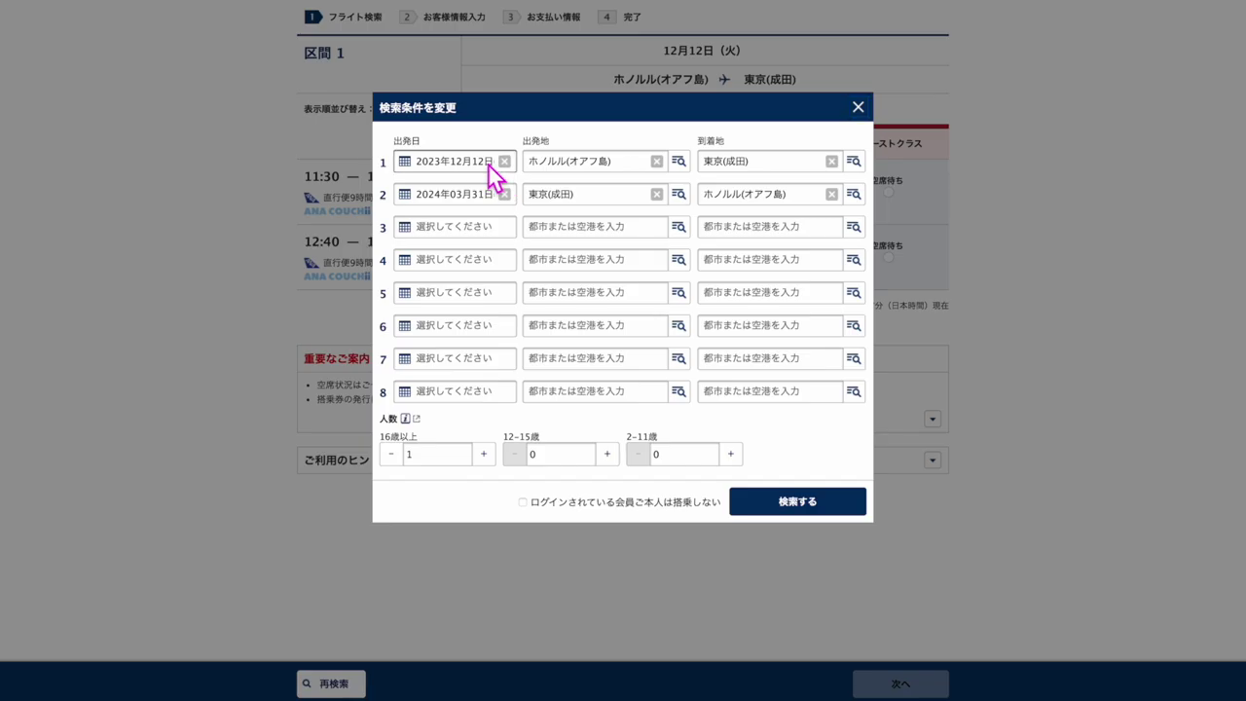
- Change the segment 1 departure date to December 19, 2023, and search the flights
left_click(487, 164)
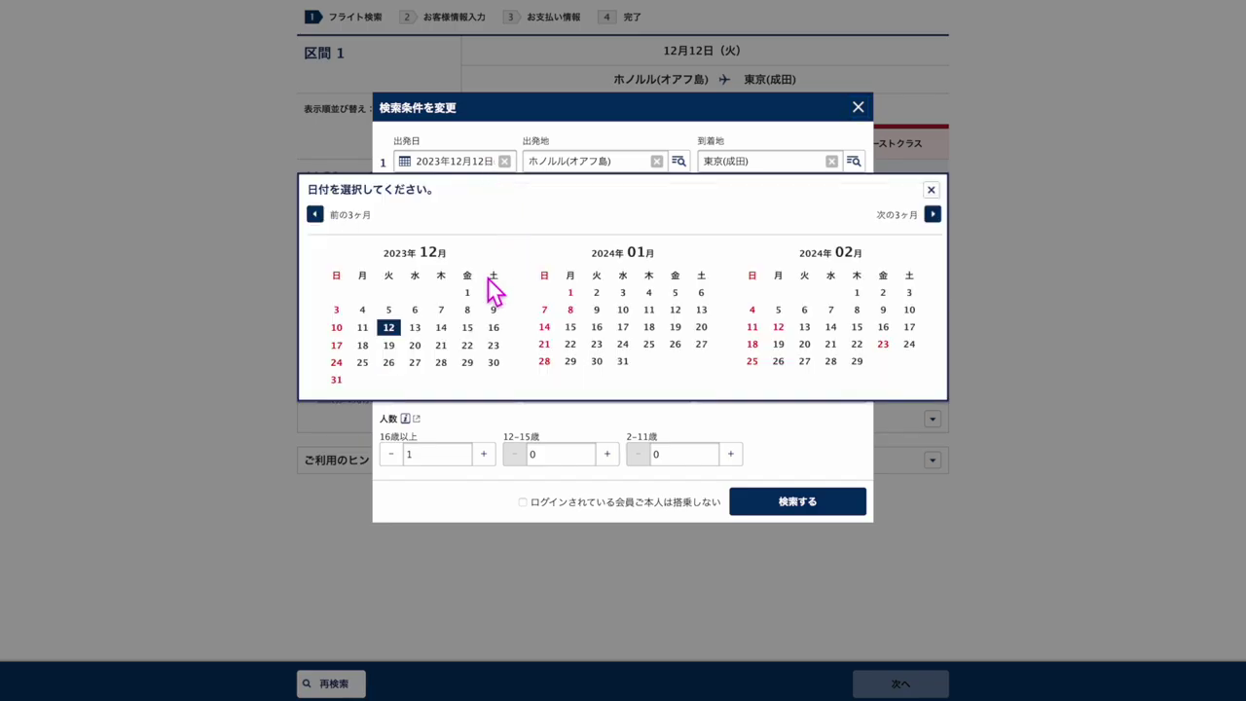
left_click(396, 343)
left_click(782, 501)
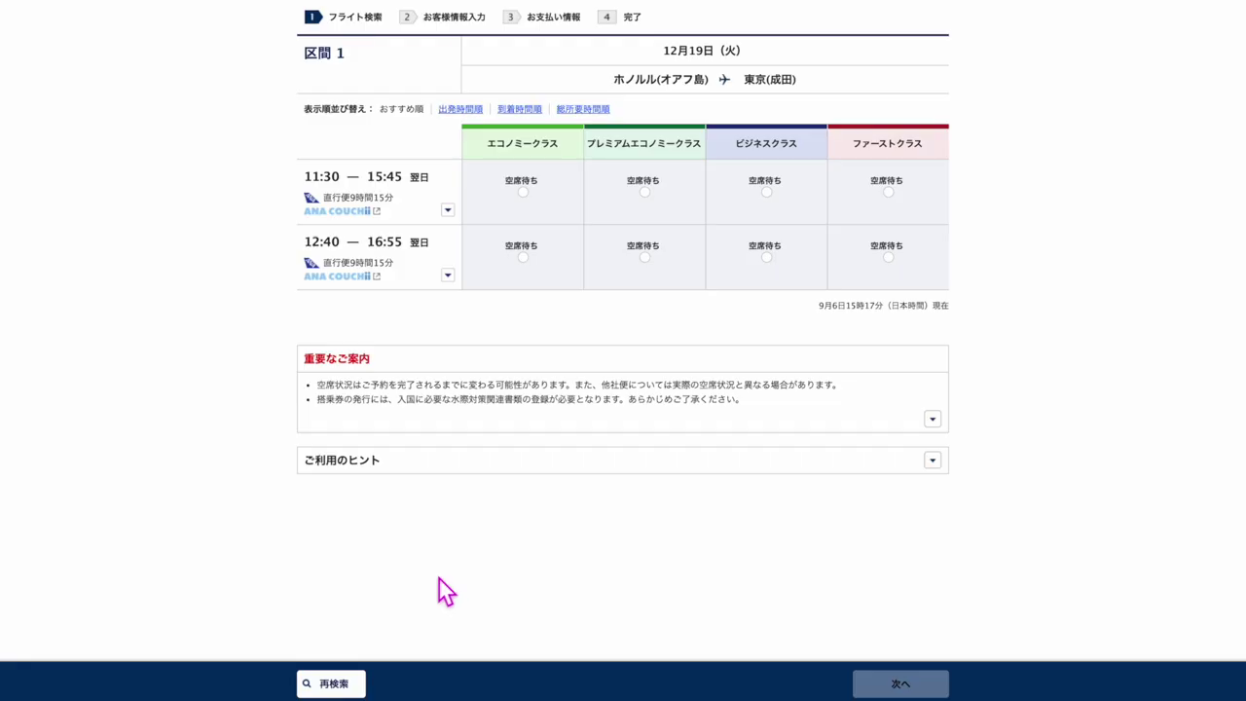
- Change the segment 1 departure date to December 26, 2023, and rerun the flight search
left_click(360, 681)
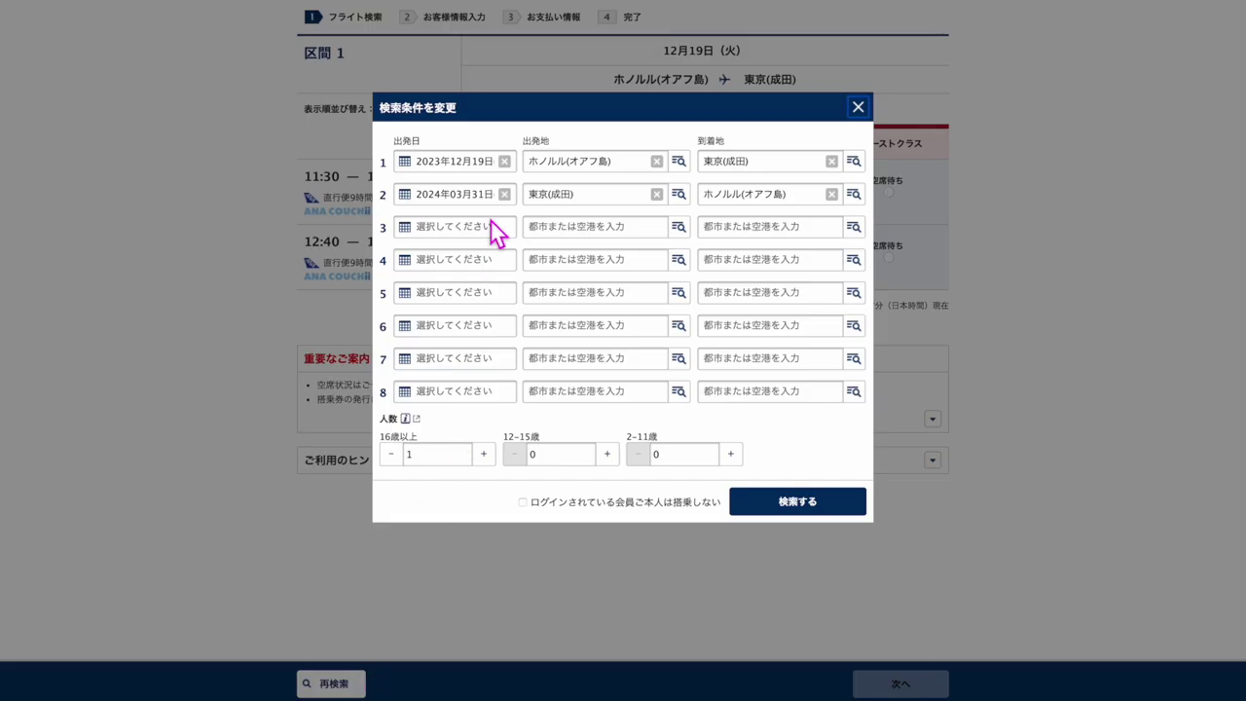
left_click(484, 166)
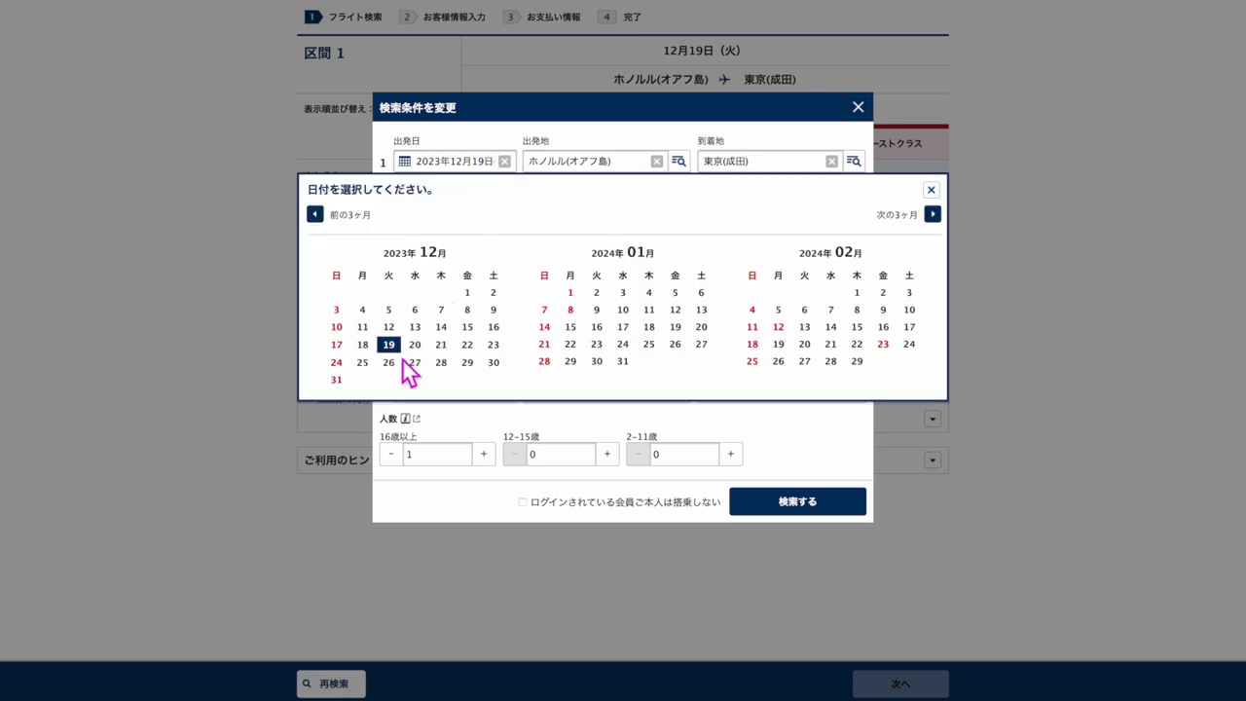
left_click(397, 361)
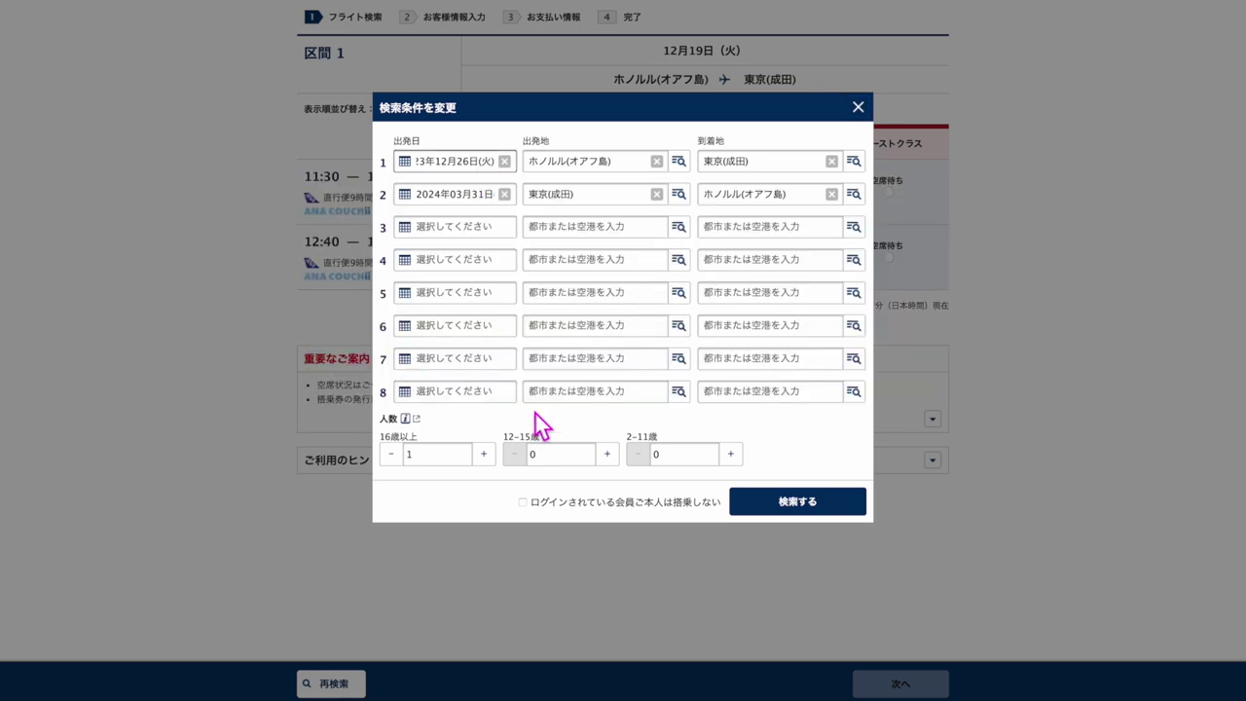
left_click(813, 509)
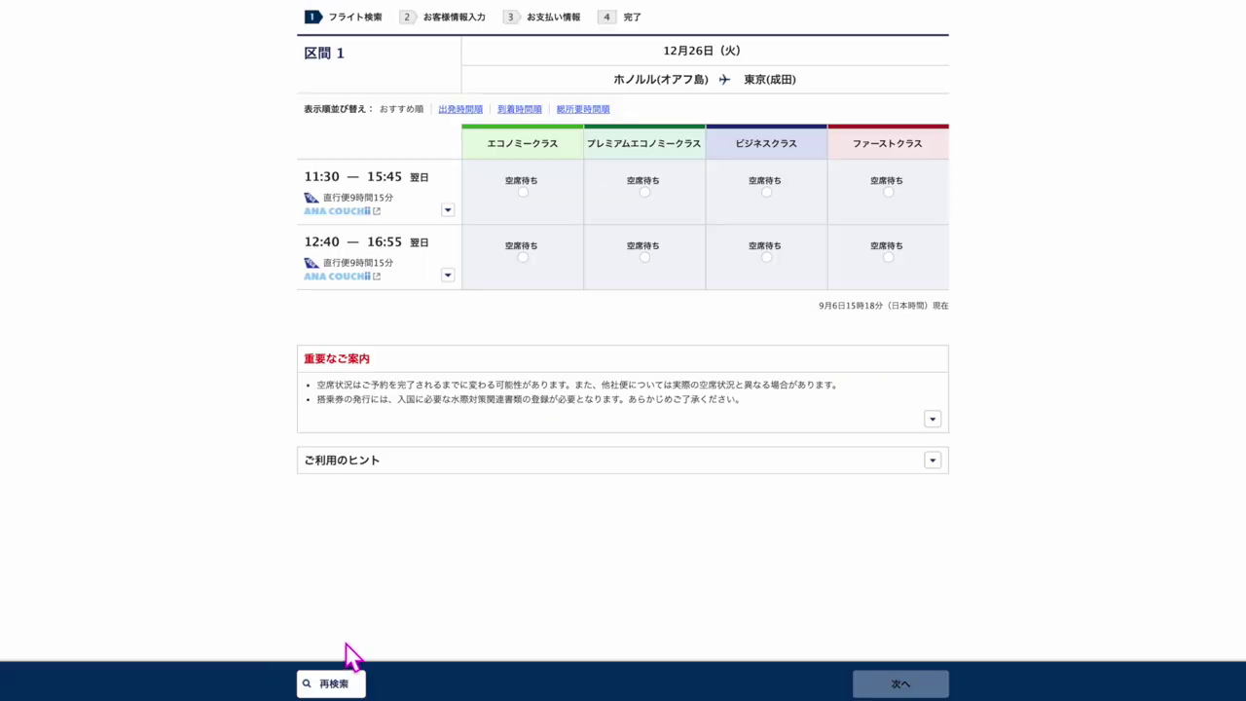
- Search the Honolulu to Tokyo (Narita) flights departing on December 13, 2023, and on January 4, 2024
left_click(331, 682)
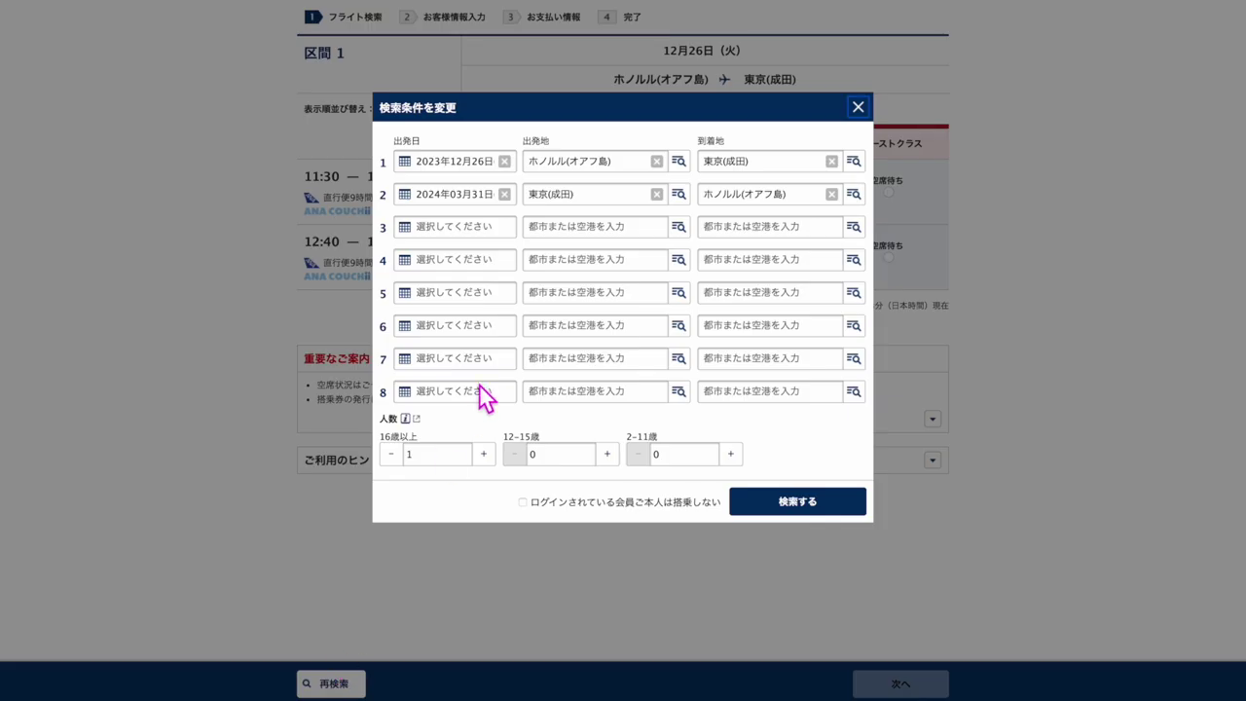
left_click(470, 176)
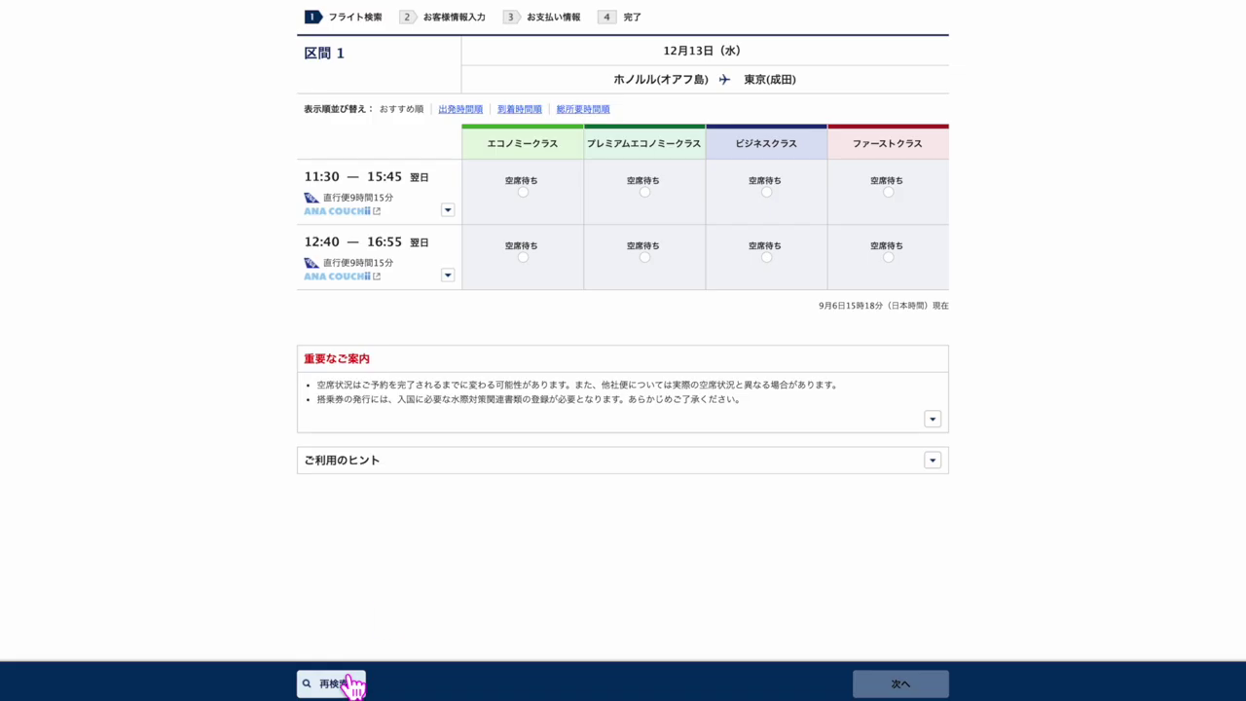
left_click(353, 682)
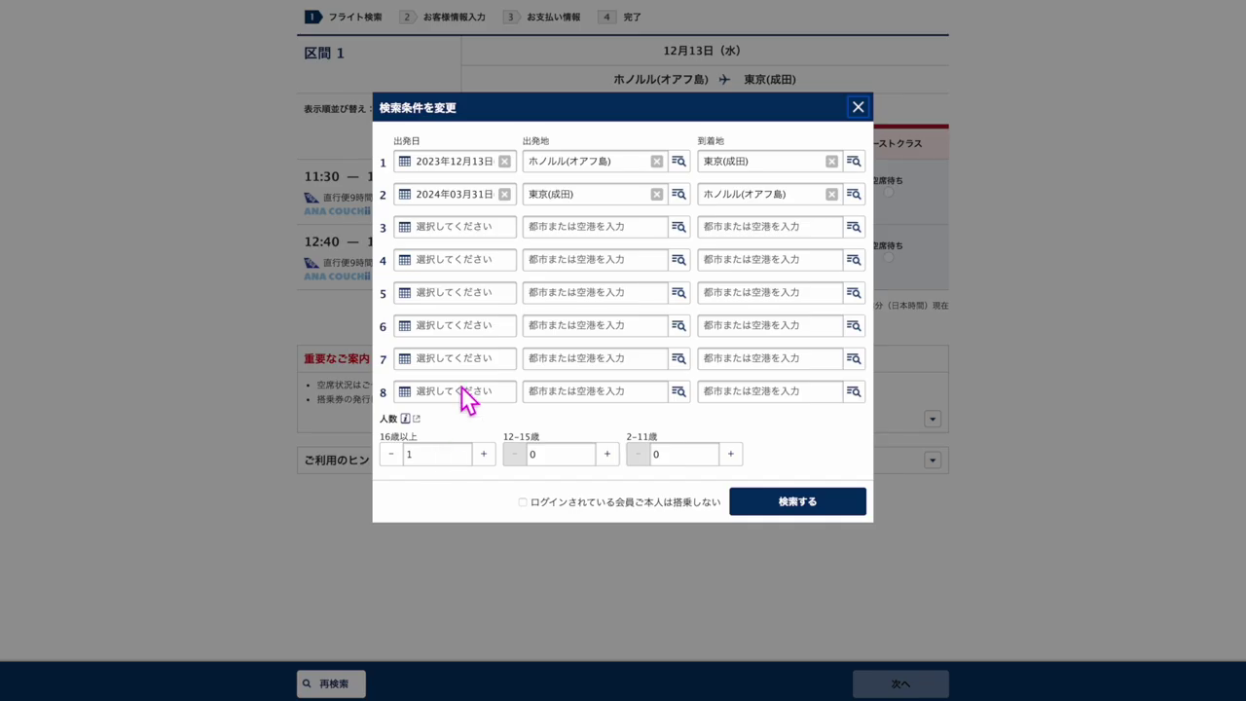
left_click(473, 164)
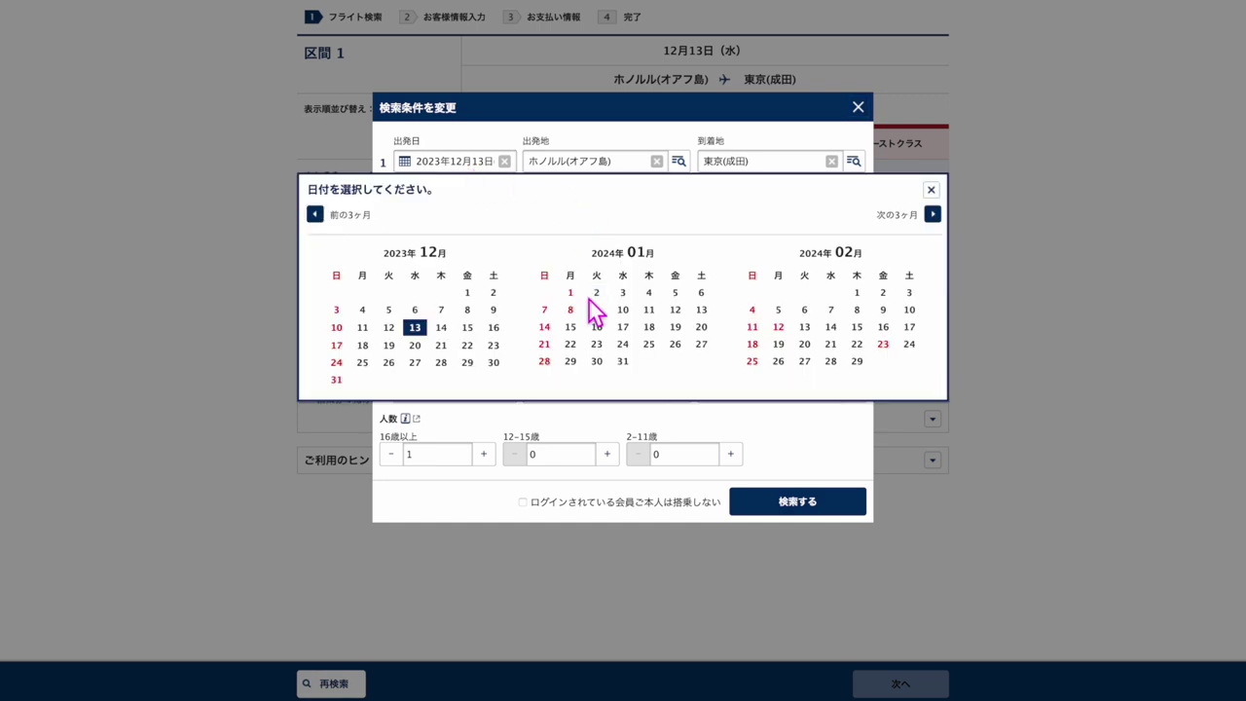
left_click(650, 293)
left_click(799, 501)
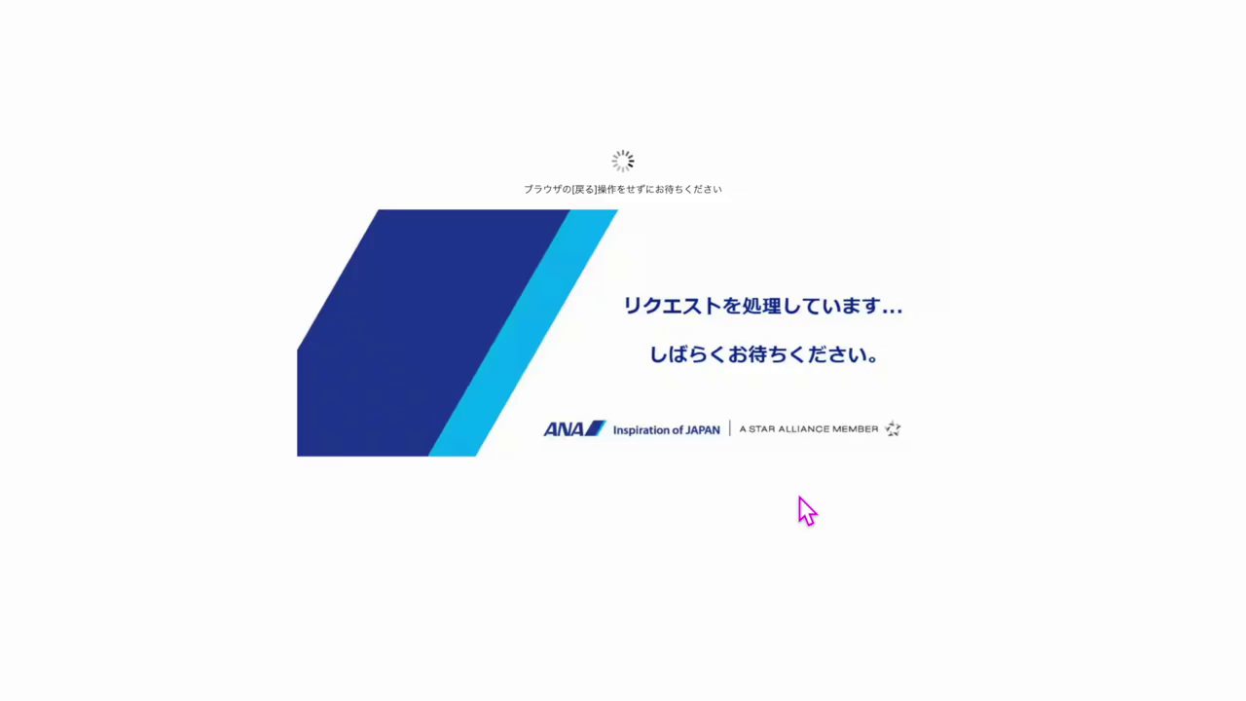
- Set the segment 1 departure date to January 5, 2024, and search seat availability
left_click(341, 682)
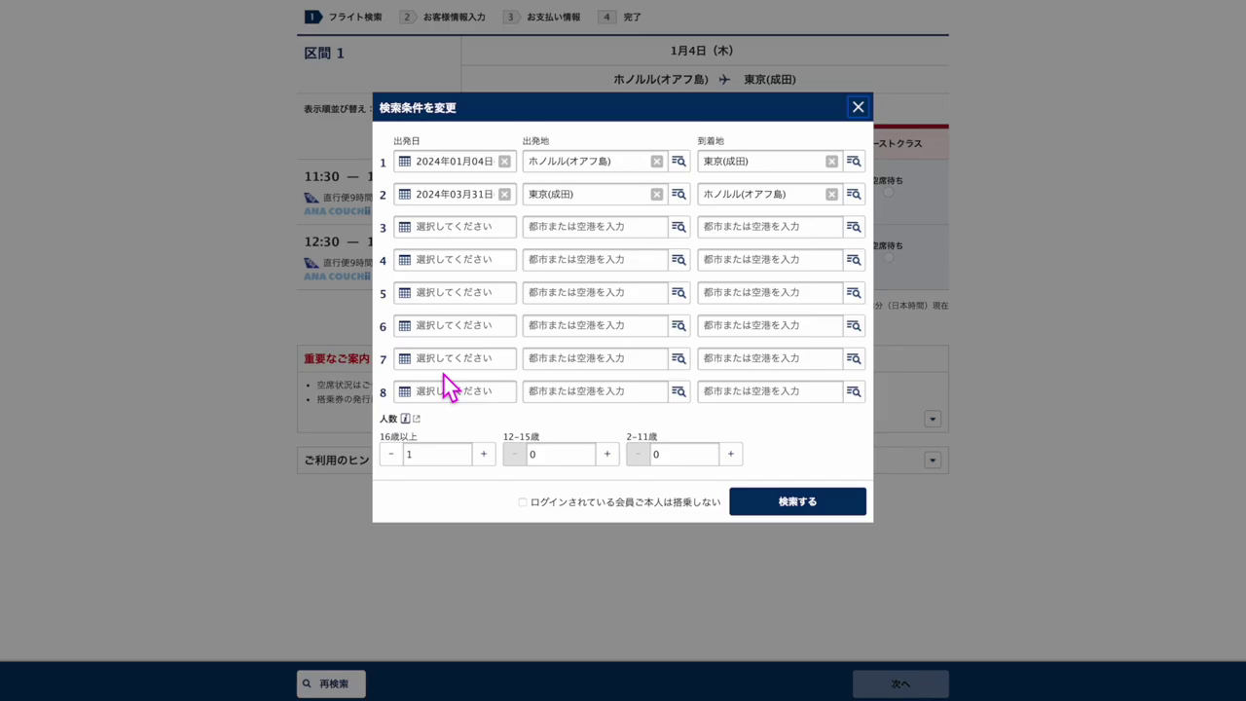
left_click(462, 173)
left_click(672, 293)
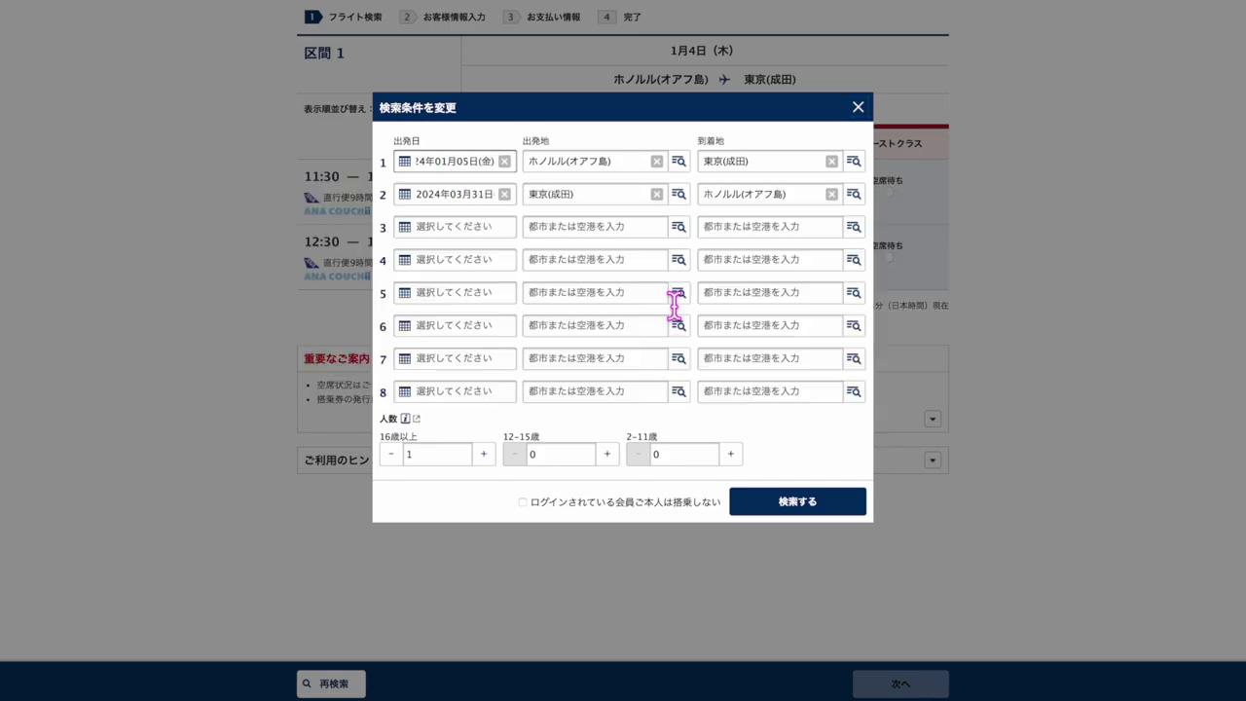
left_click(781, 516)
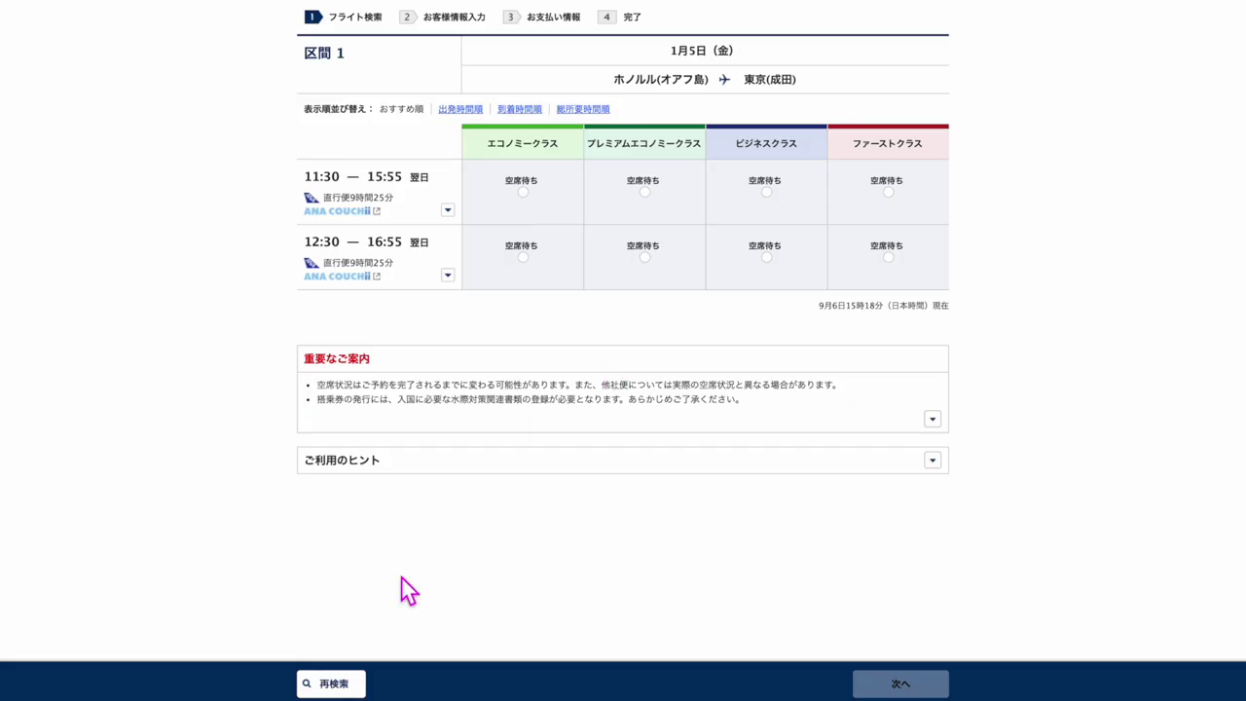
- Change the Honolulu to Tokyo (Narita) departure date to January 8, 2024, and search again
left_click(326, 684)
left_click(471, 163)
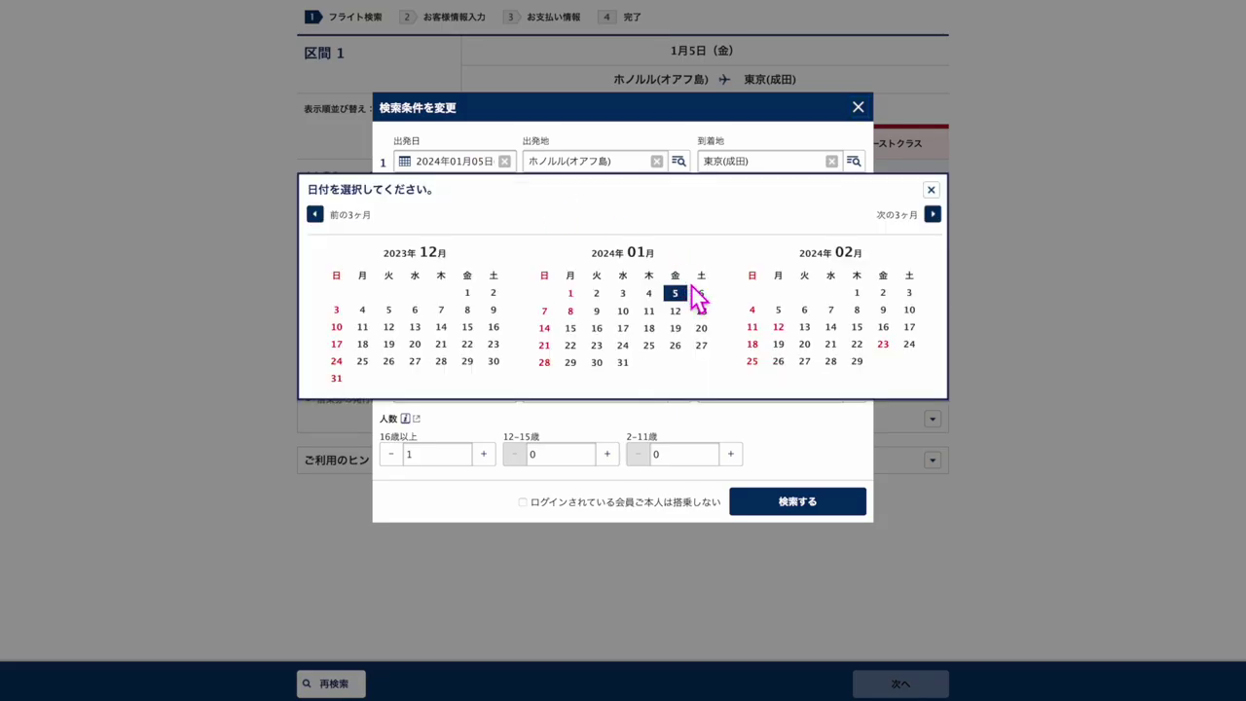
left_click(568, 310)
left_click(779, 506)
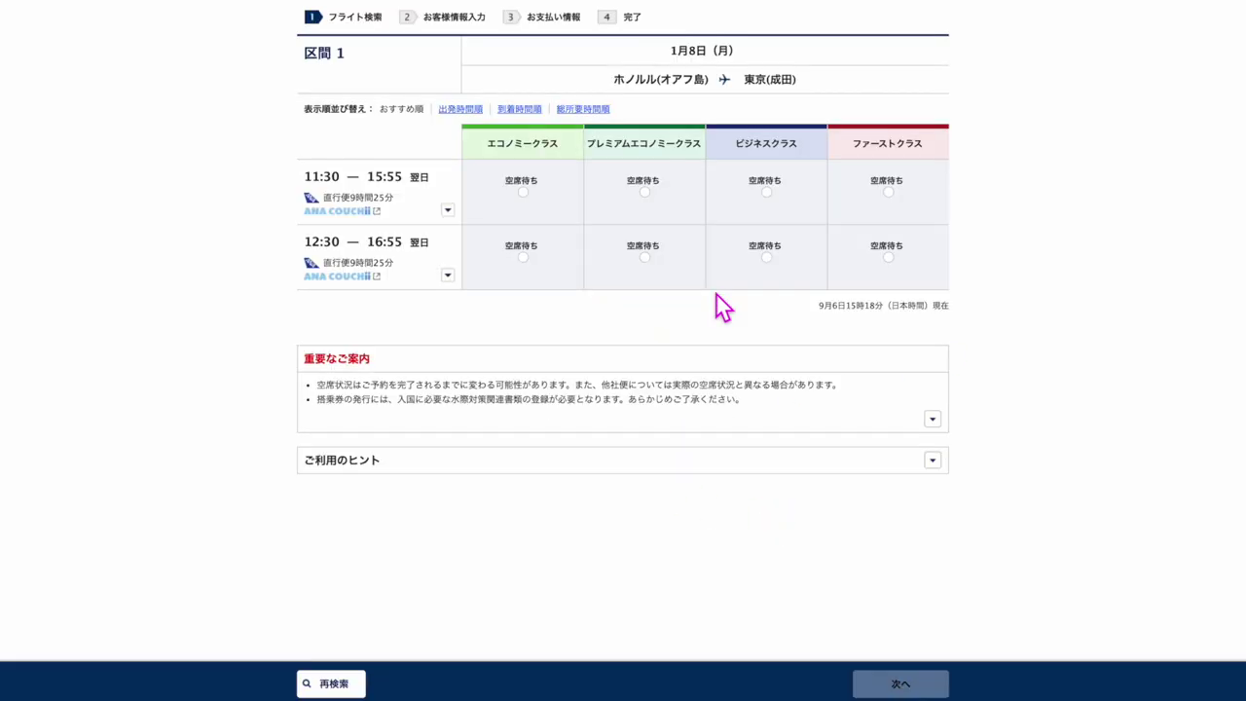
- Search the segment 1 flights departing on January 9, 2024, and on January 10, 2024
left_click(361, 684)
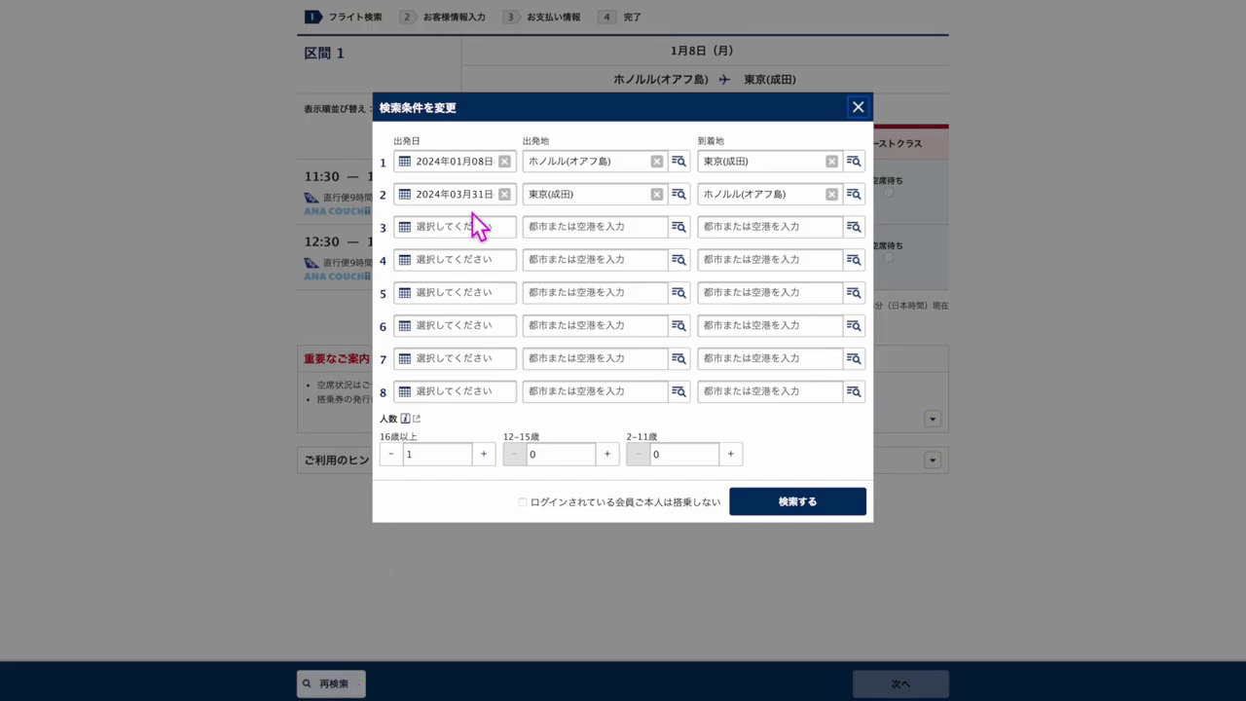
left_click(477, 165)
left_click(598, 312)
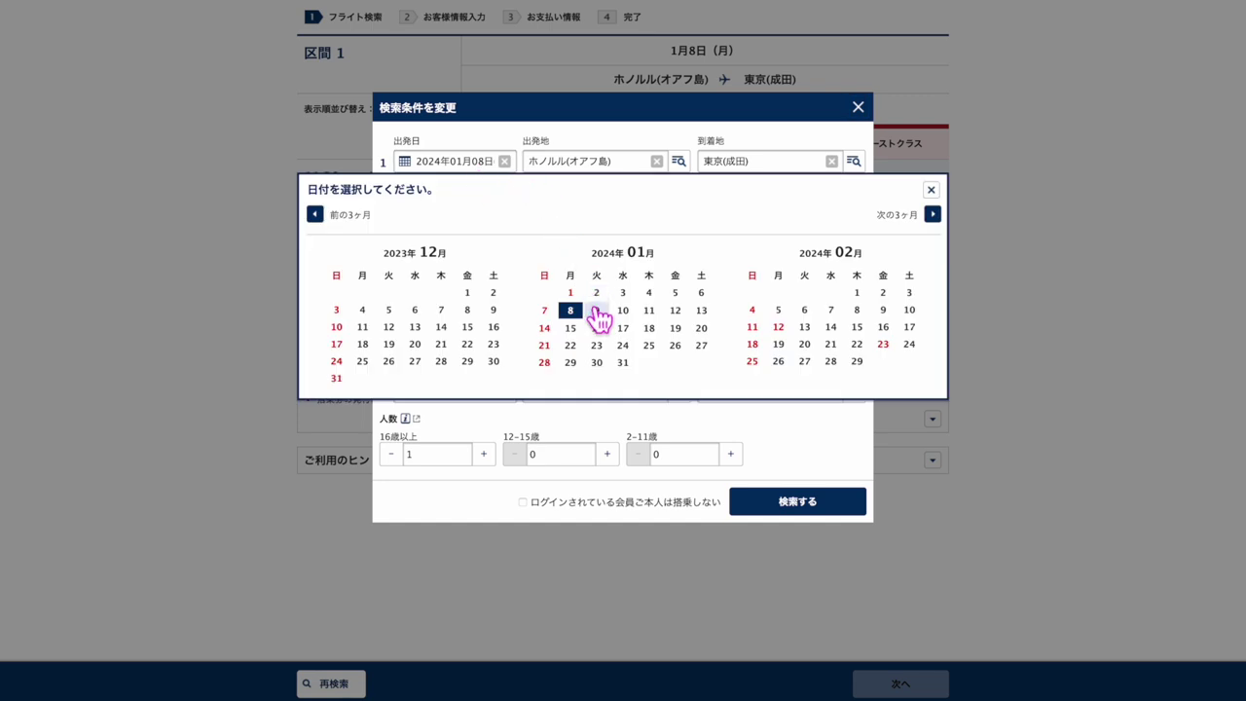
left_click(765, 502)
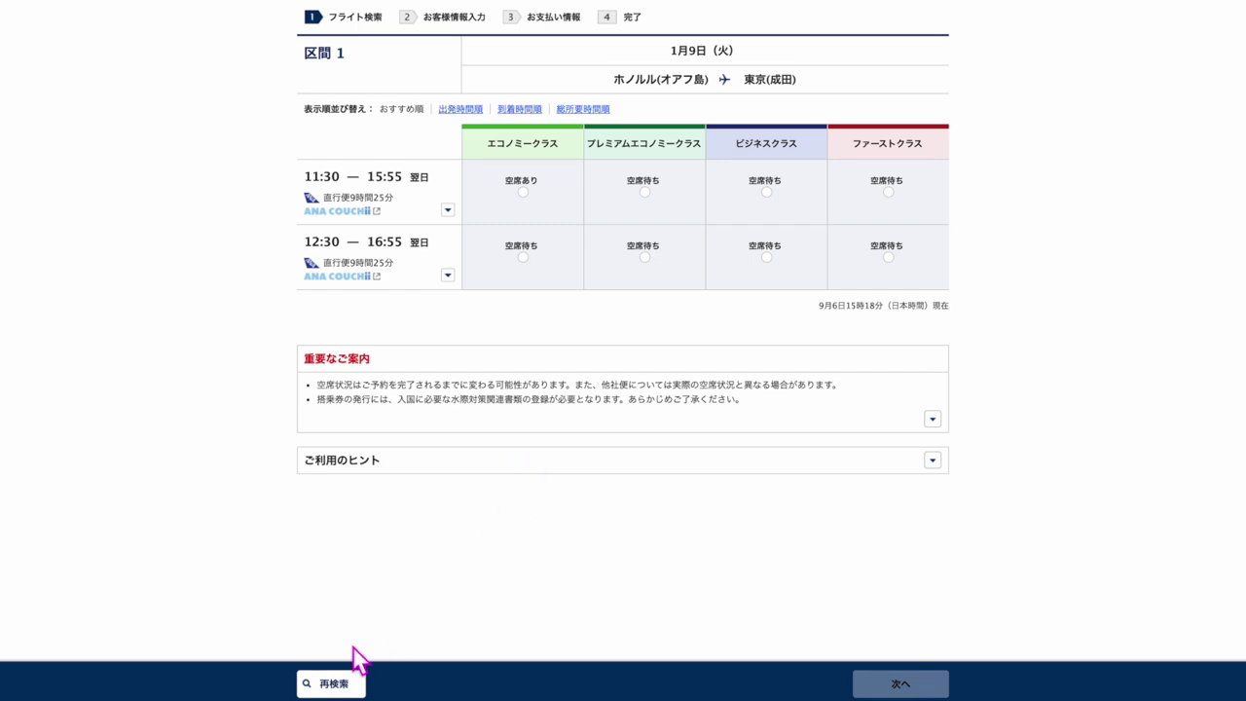
left_click(341, 684)
left_click(779, 502)
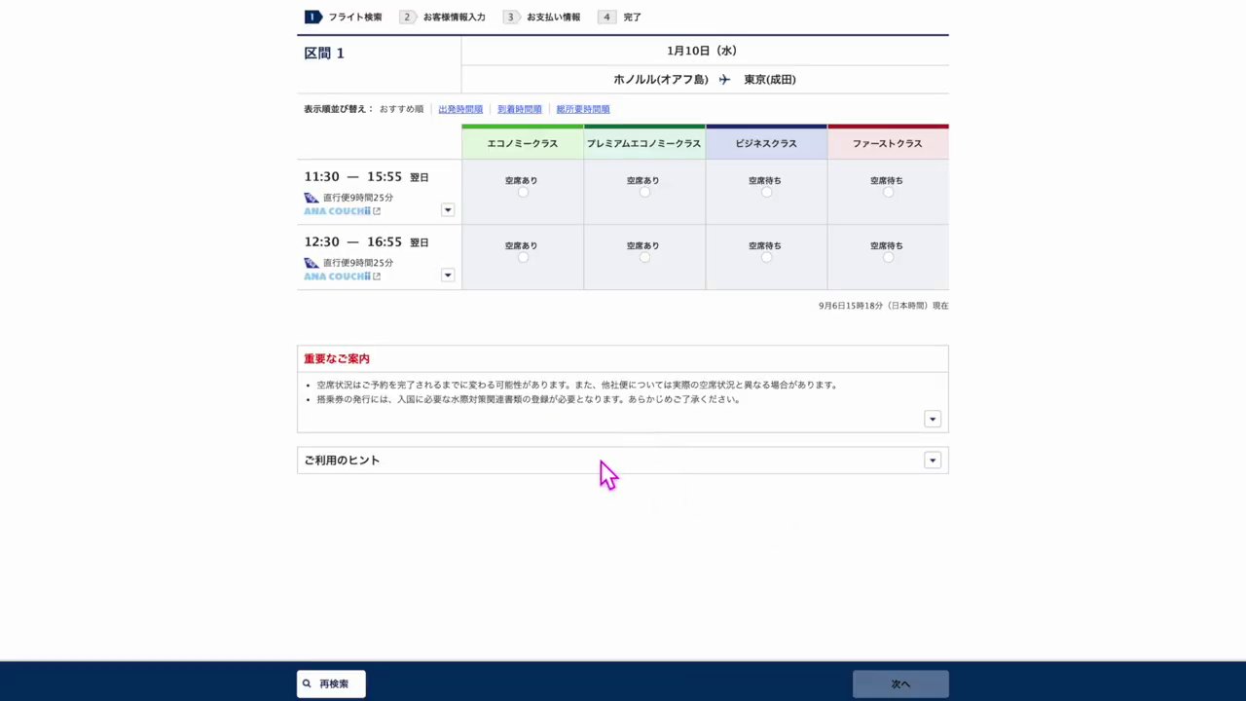
- Set the Honolulu to Tokyo (Narita) departure date to January 11, 2024, and rerun the search
left_click(331, 683)
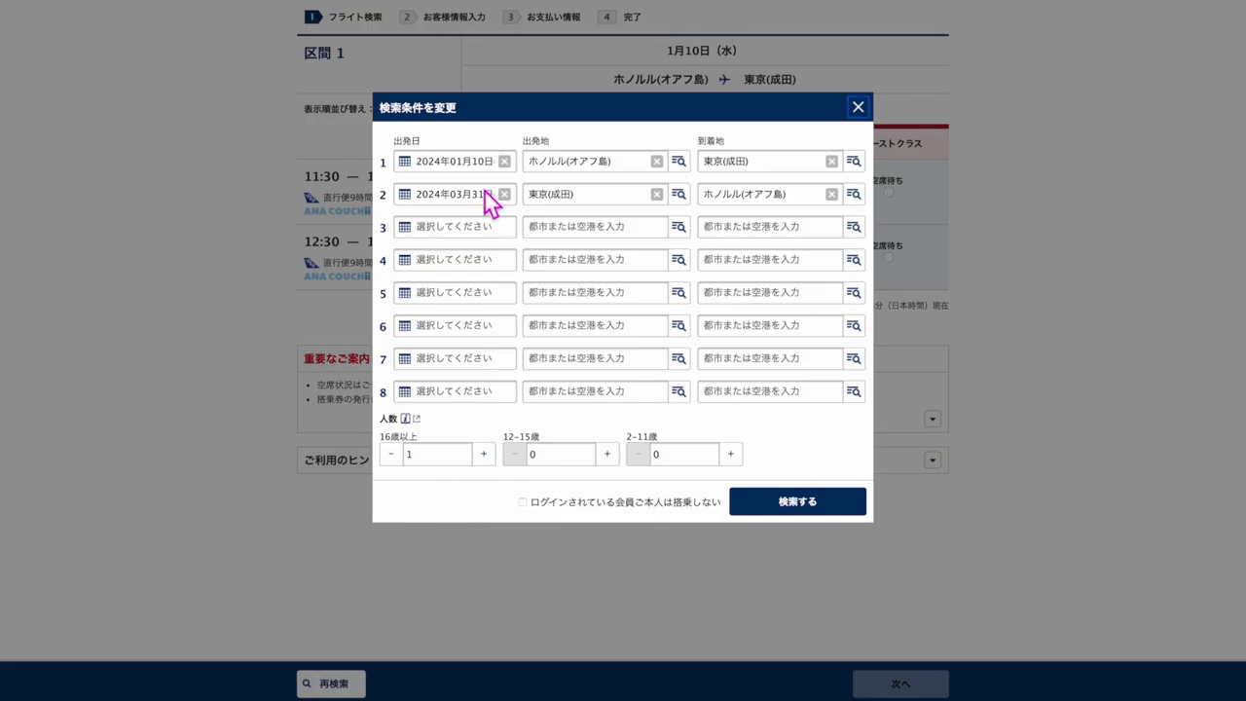
left_click(477, 164)
left_click(646, 306)
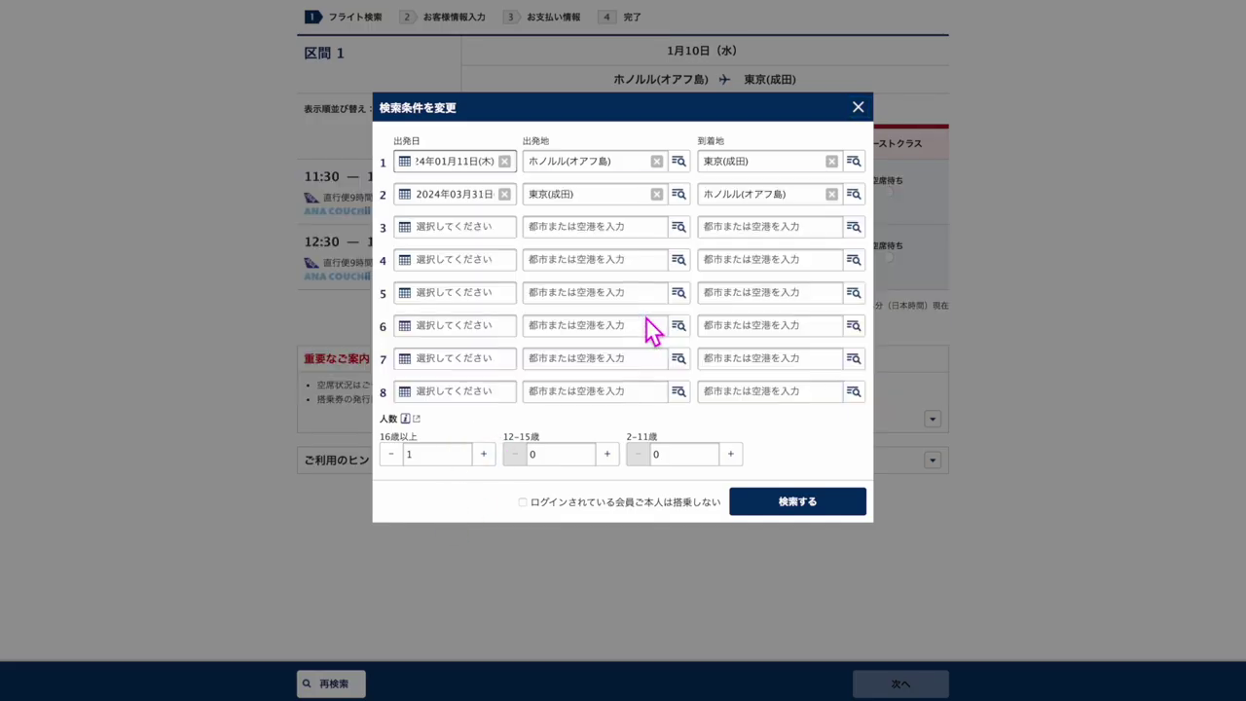
left_click(796, 502)
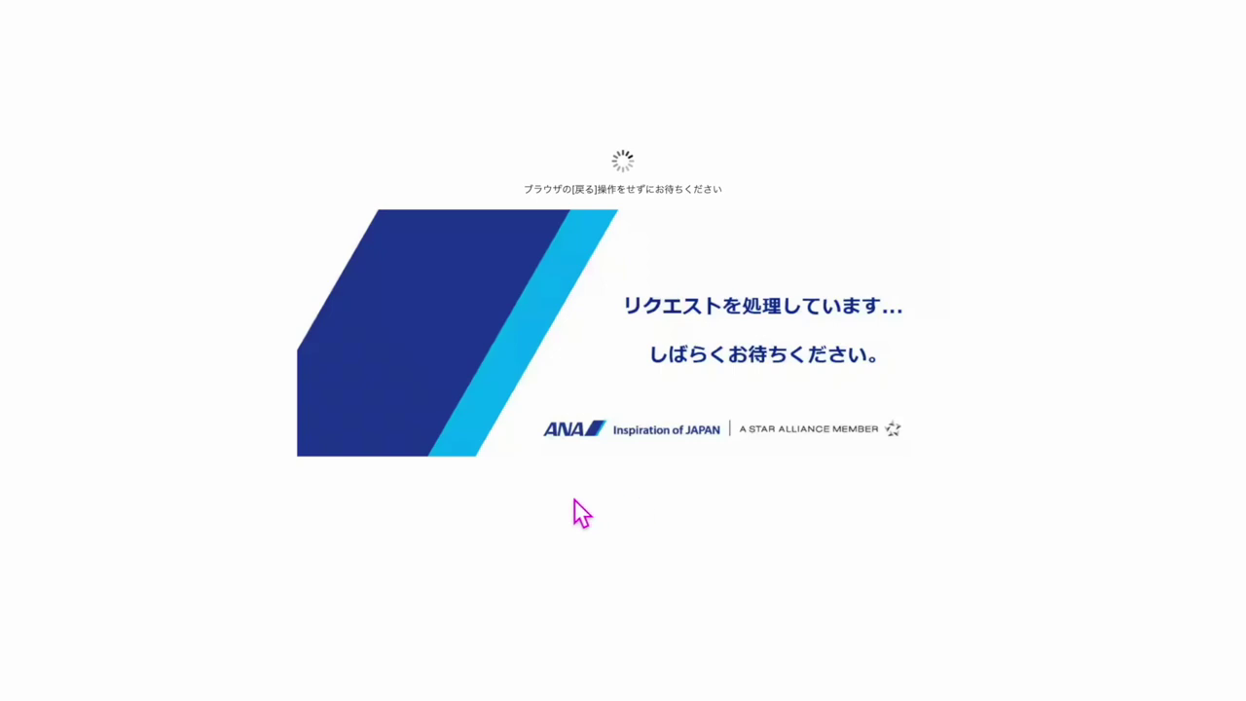
- Change the segment 1 departure date to January 12, 2024, and search seat availability
left_click(341, 690)
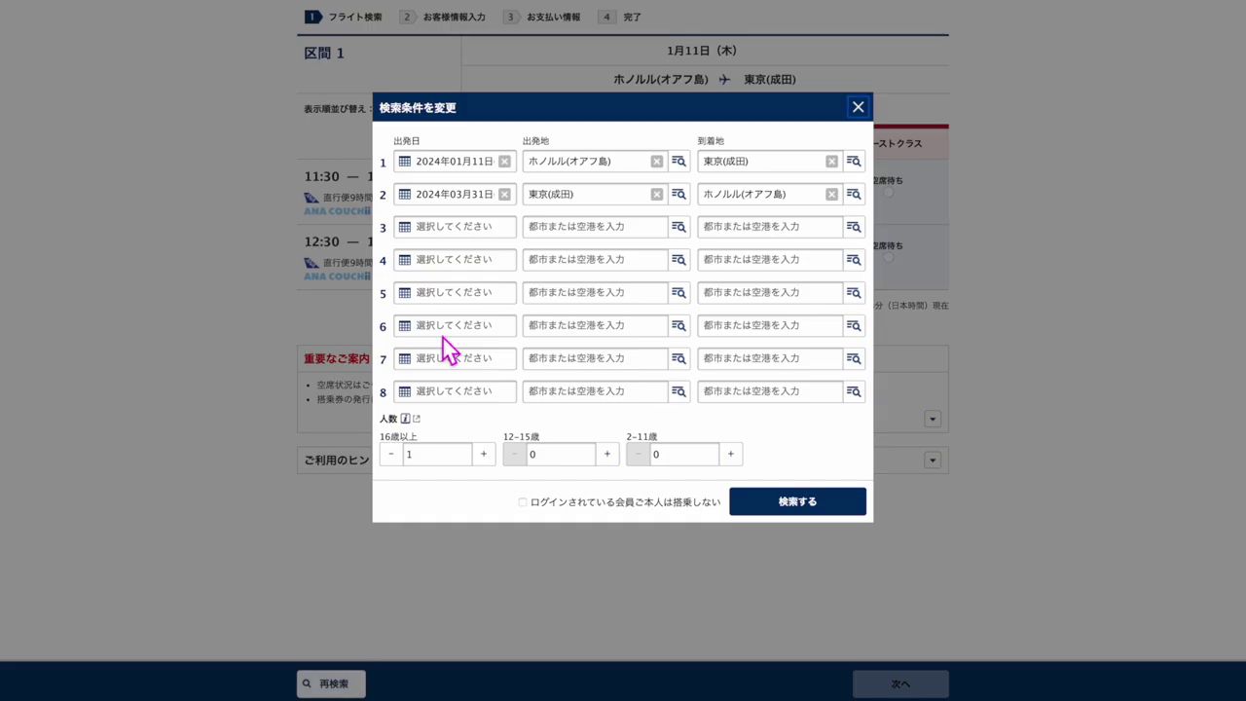
left_click(475, 168)
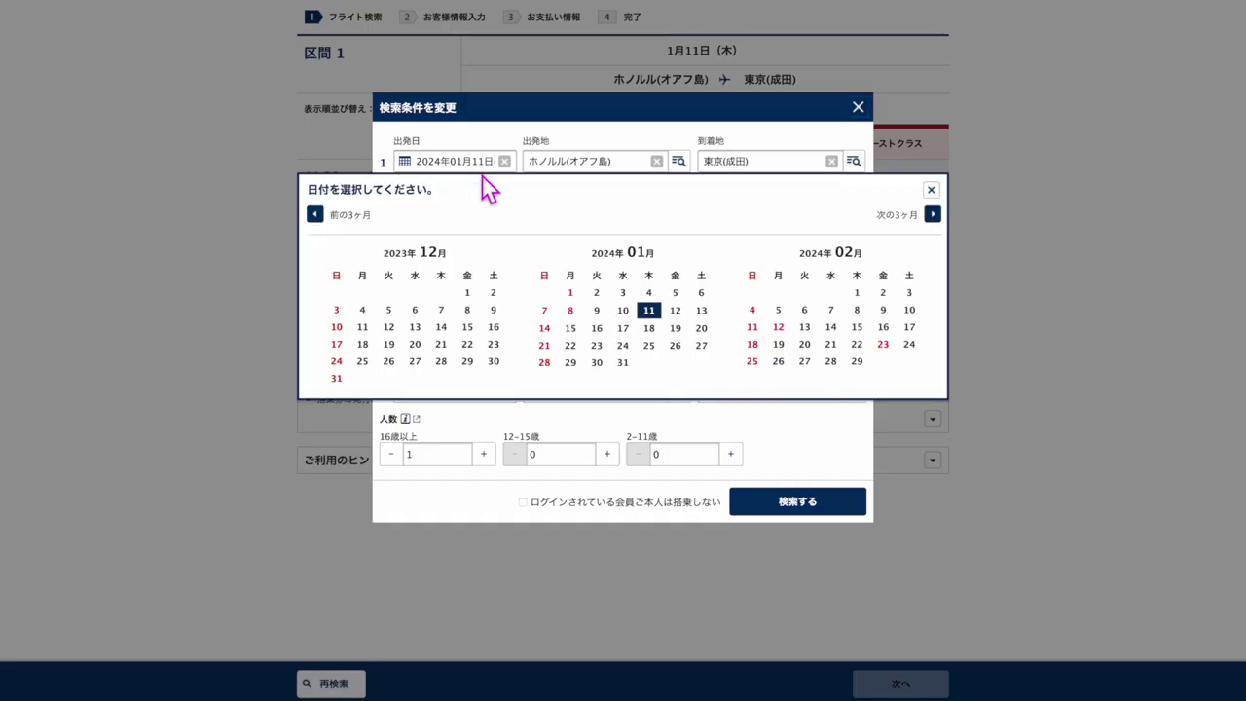
left_click(672, 314)
left_click(802, 504)
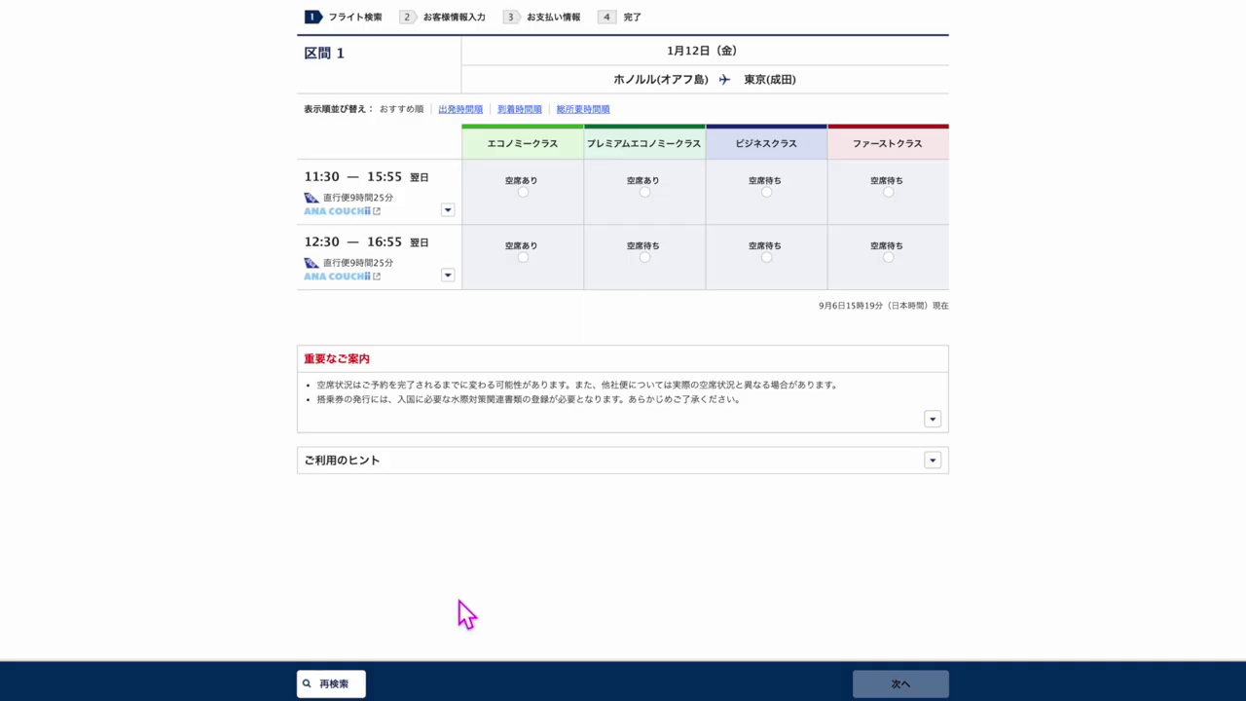
- Search Honolulu to Tokyo (Narita) seats for January 15, 2024, and select First Class on the 12:30 flight
left_click(324, 683)
left_click(484, 163)
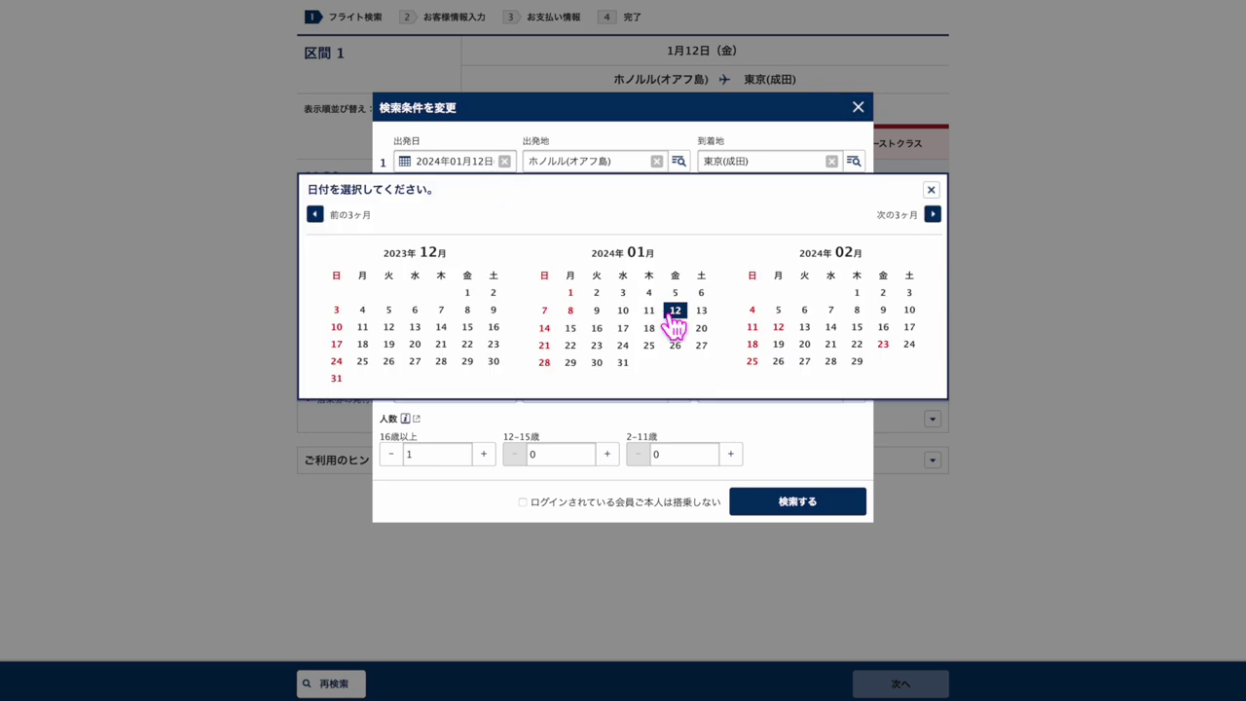
left_click(546, 338)
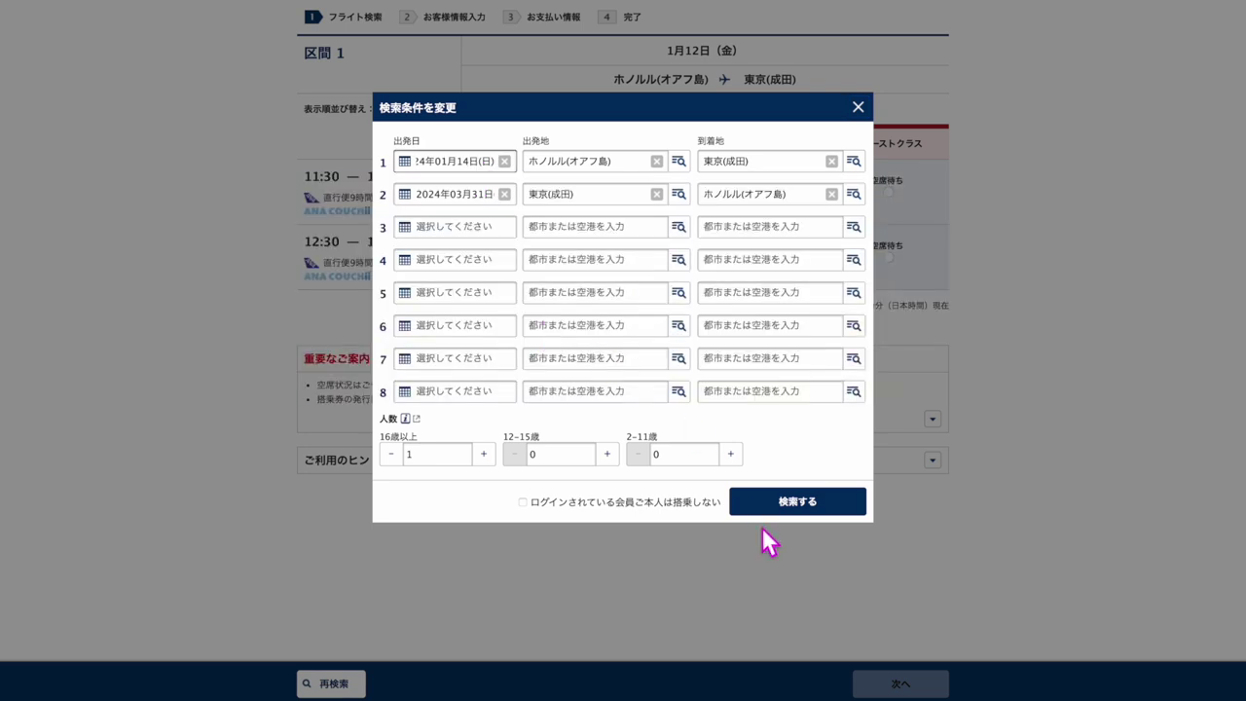
left_click(783, 505)
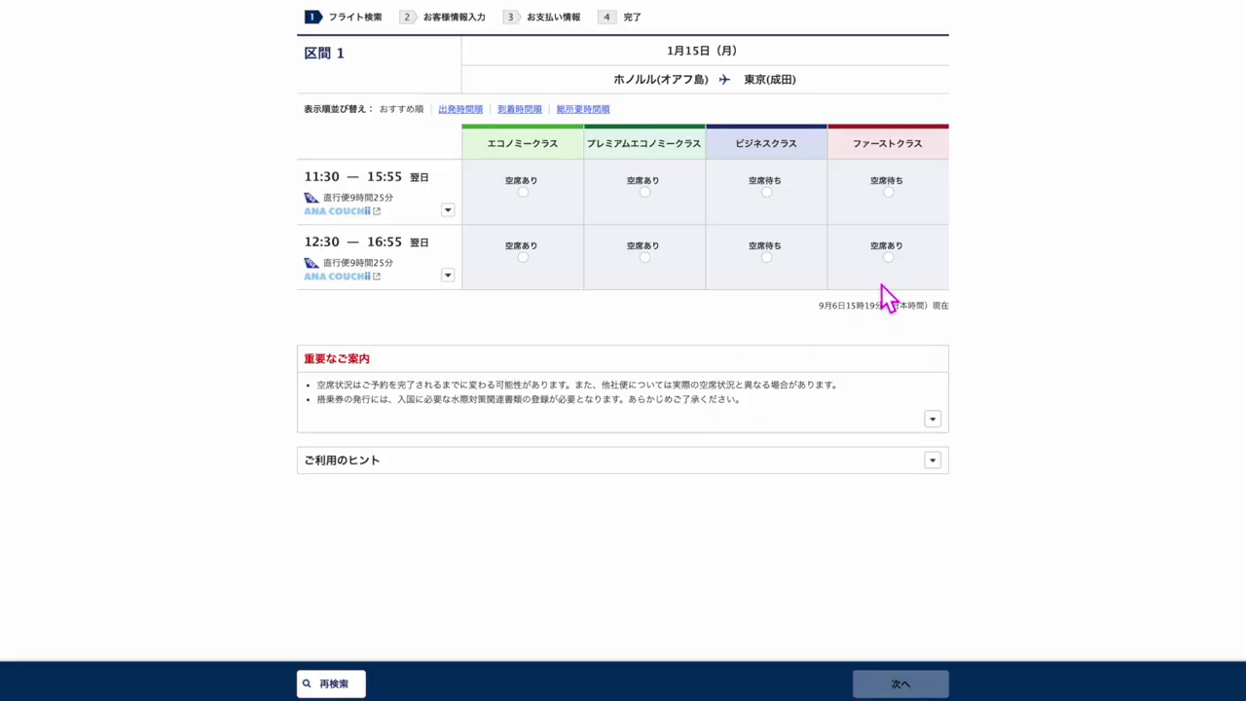
left_click(881, 282)
- Search segment 1 seat availability for departures on January 16, 2024, and on January 17, 2024
left_click(355, 683)
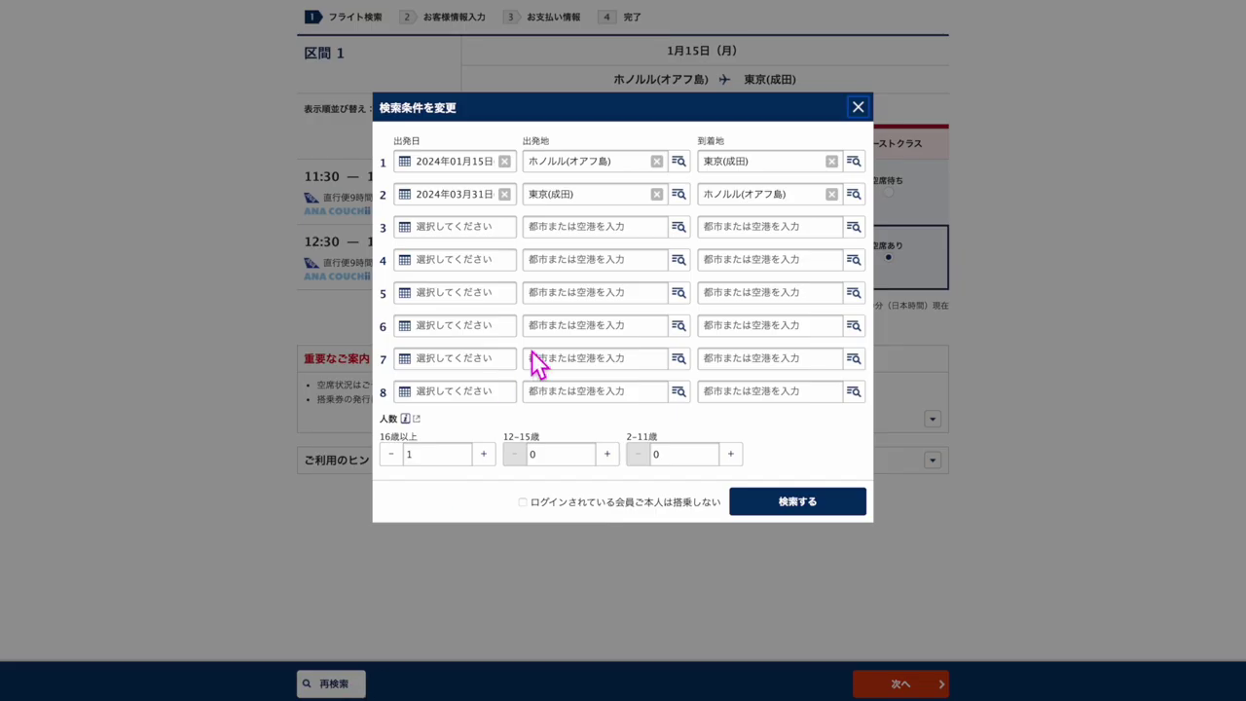
left_click(487, 164)
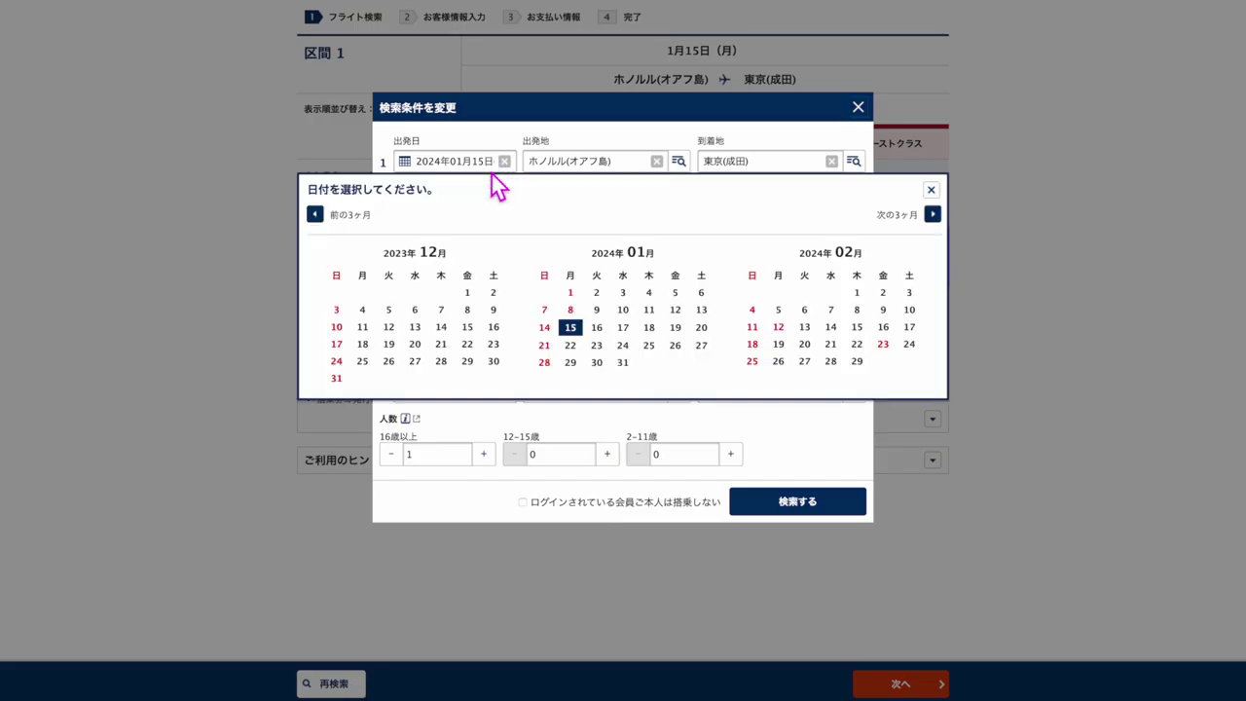
left_click(598, 328)
left_click(797, 501)
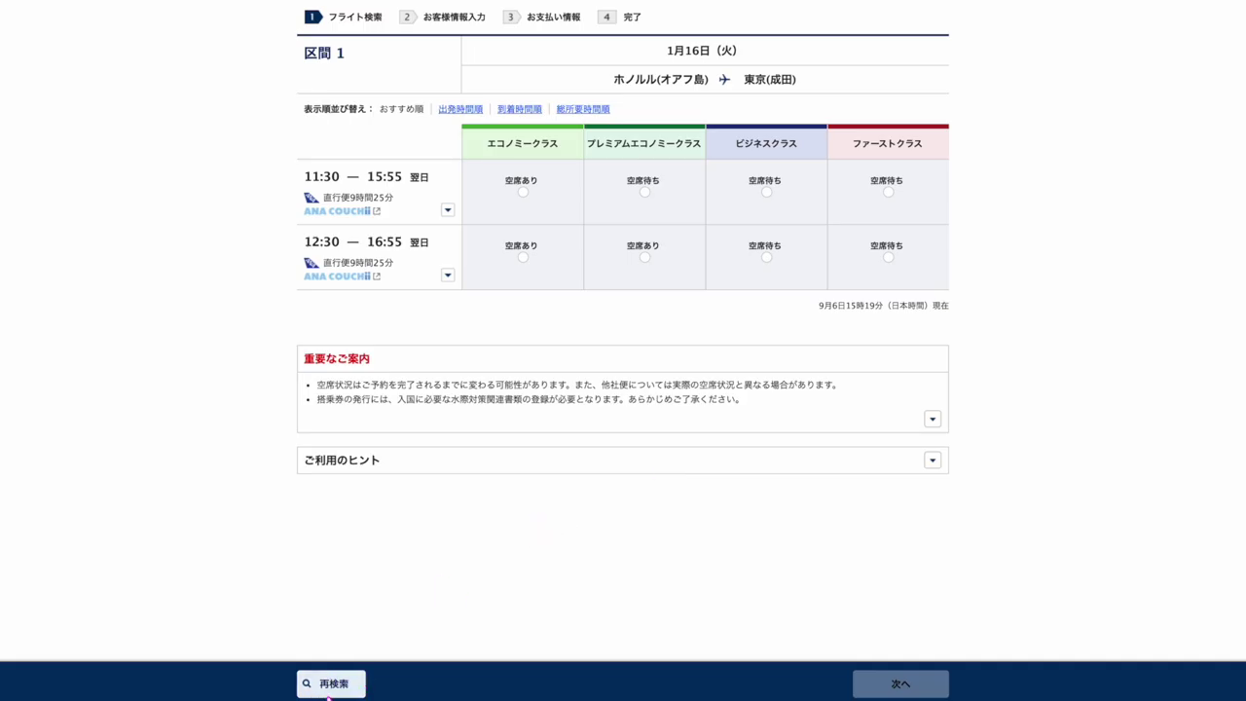
left_click(336, 685)
left_click(482, 166)
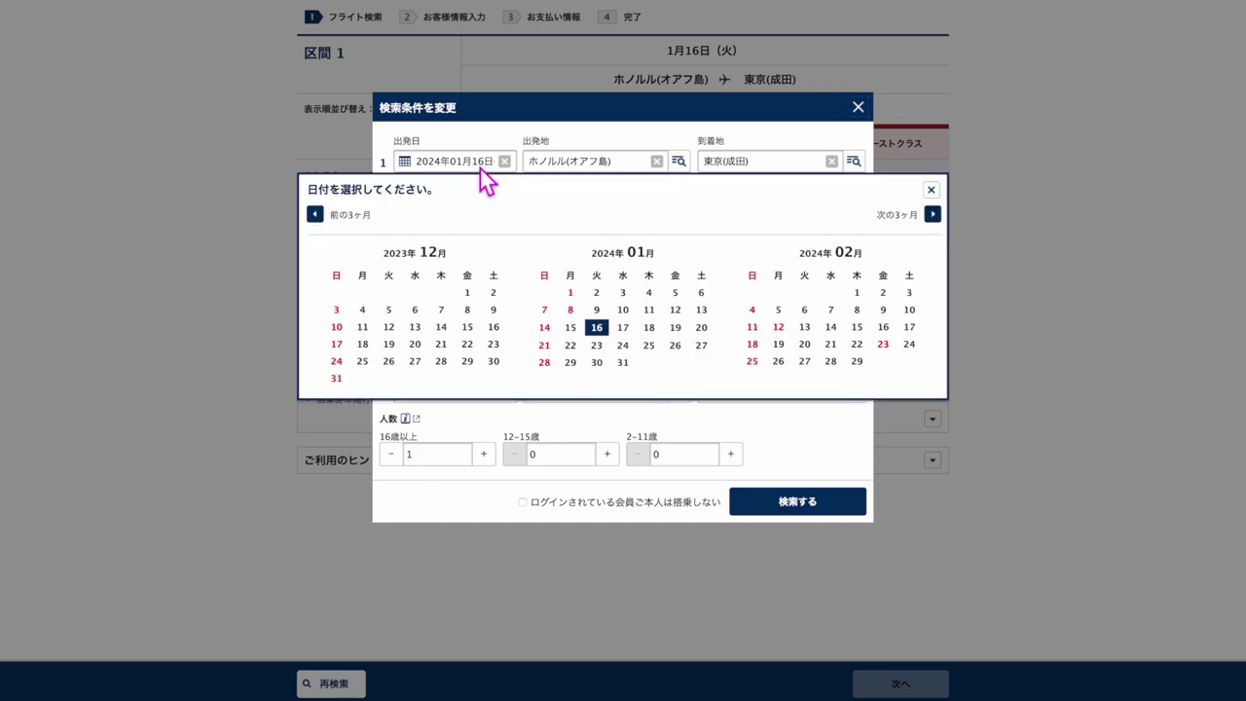
left_click(631, 331)
left_click(794, 503)
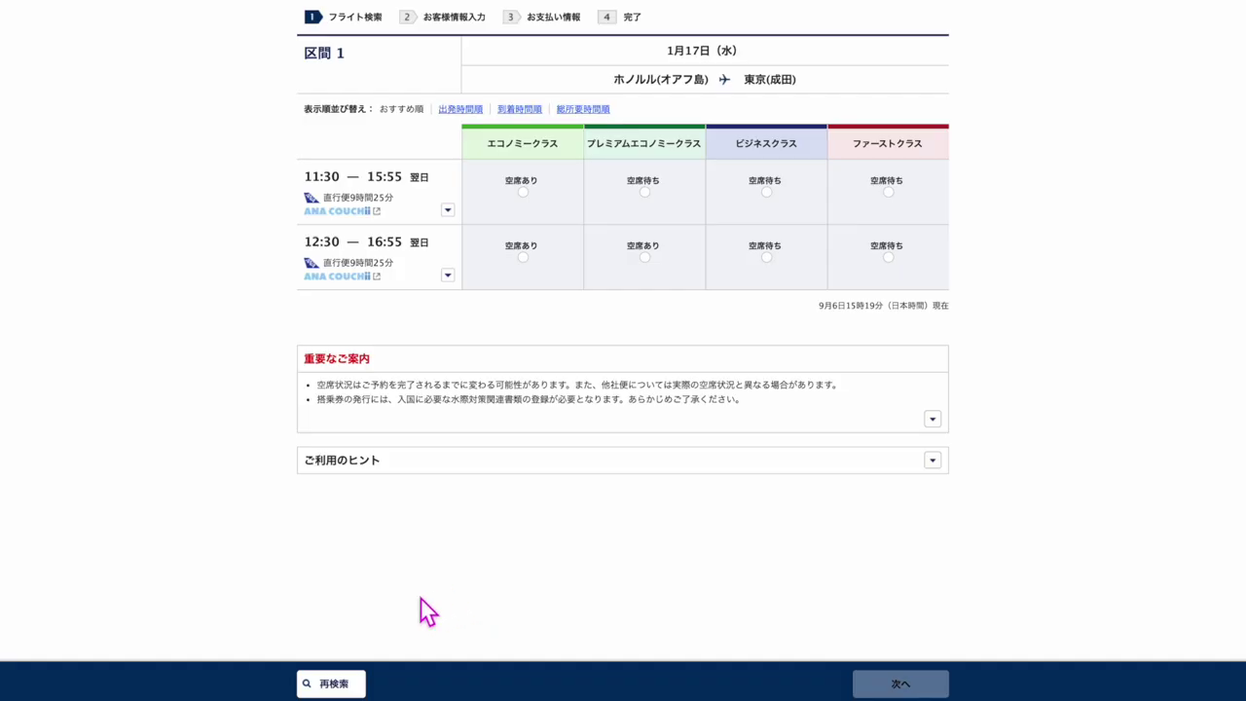
- Check Honolulu to Tokyo (Narita) seat availability for January 18, 2024, and January 19, 2024
left_click(331, 684)
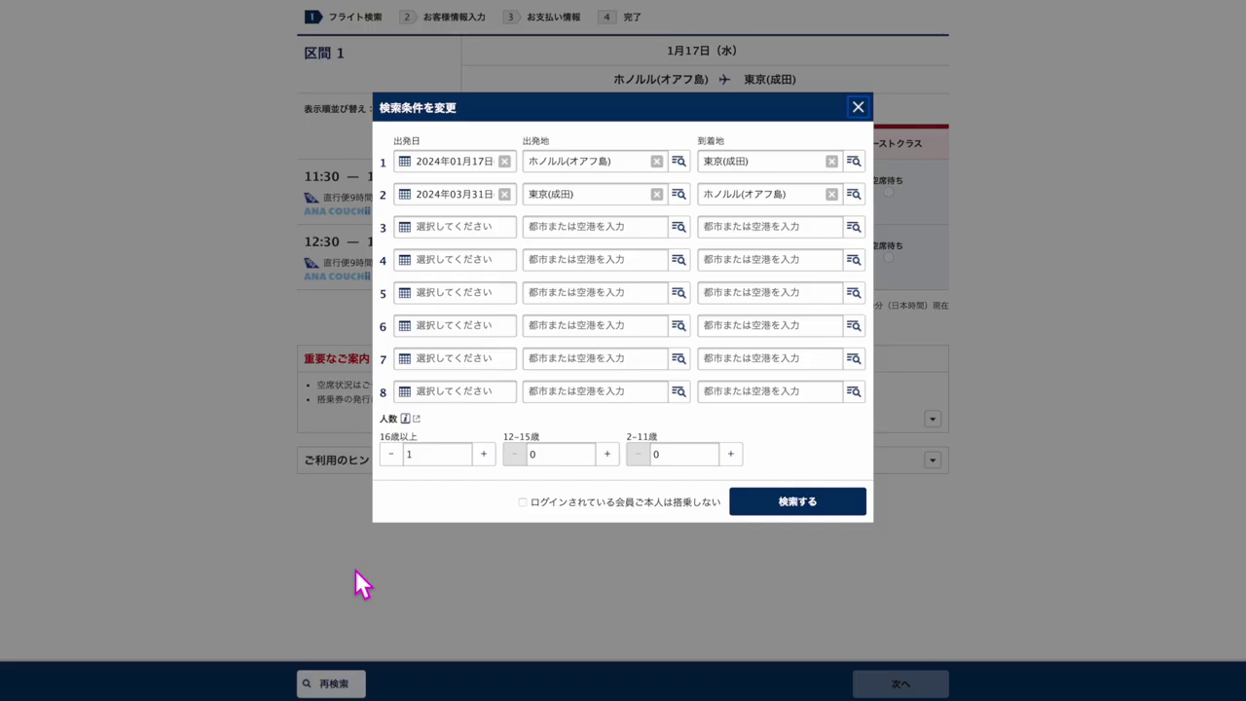
left_click(482, 166)
left_click(650, 331)
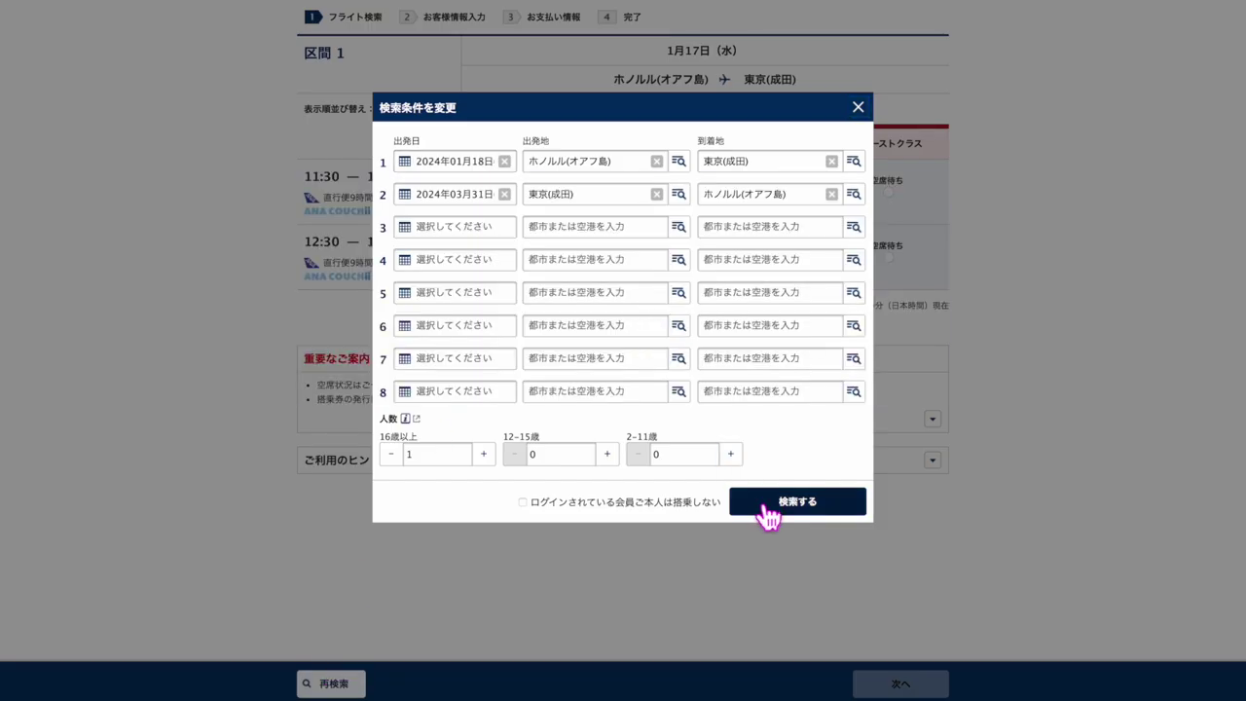
left_click(758, 508)
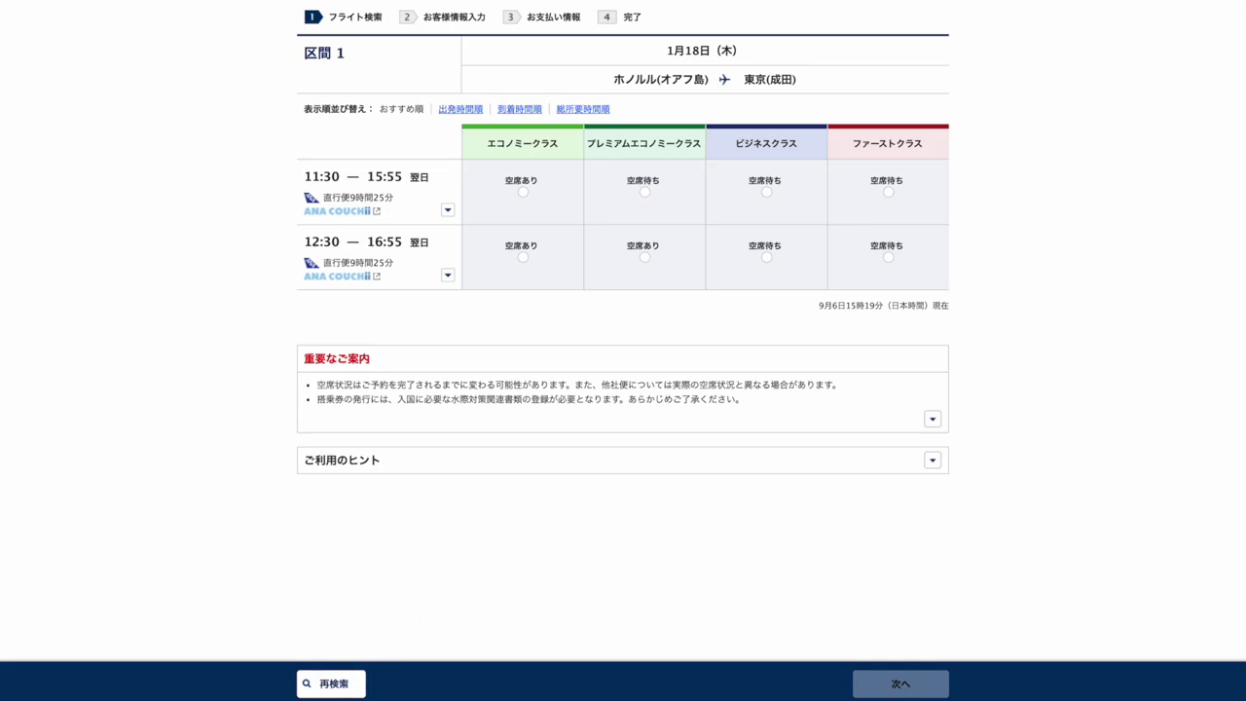
left_click(331, 683)
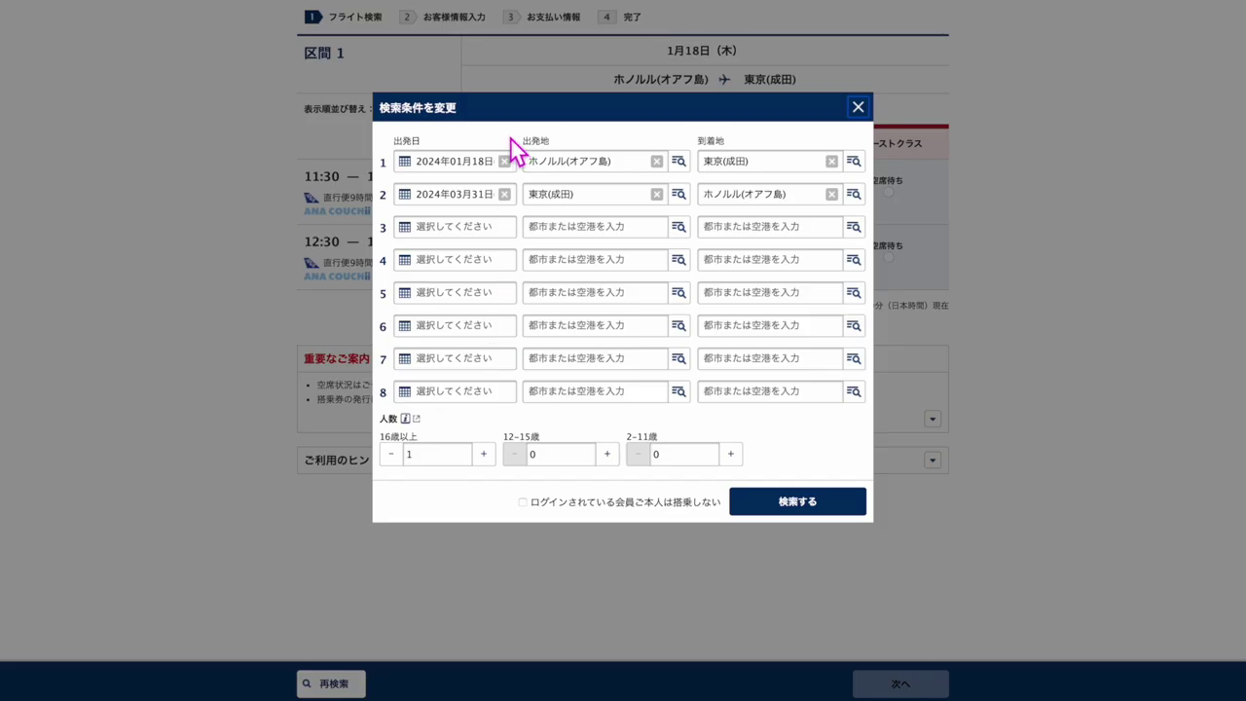
left_click(487, 164)
left_click(686, 327)
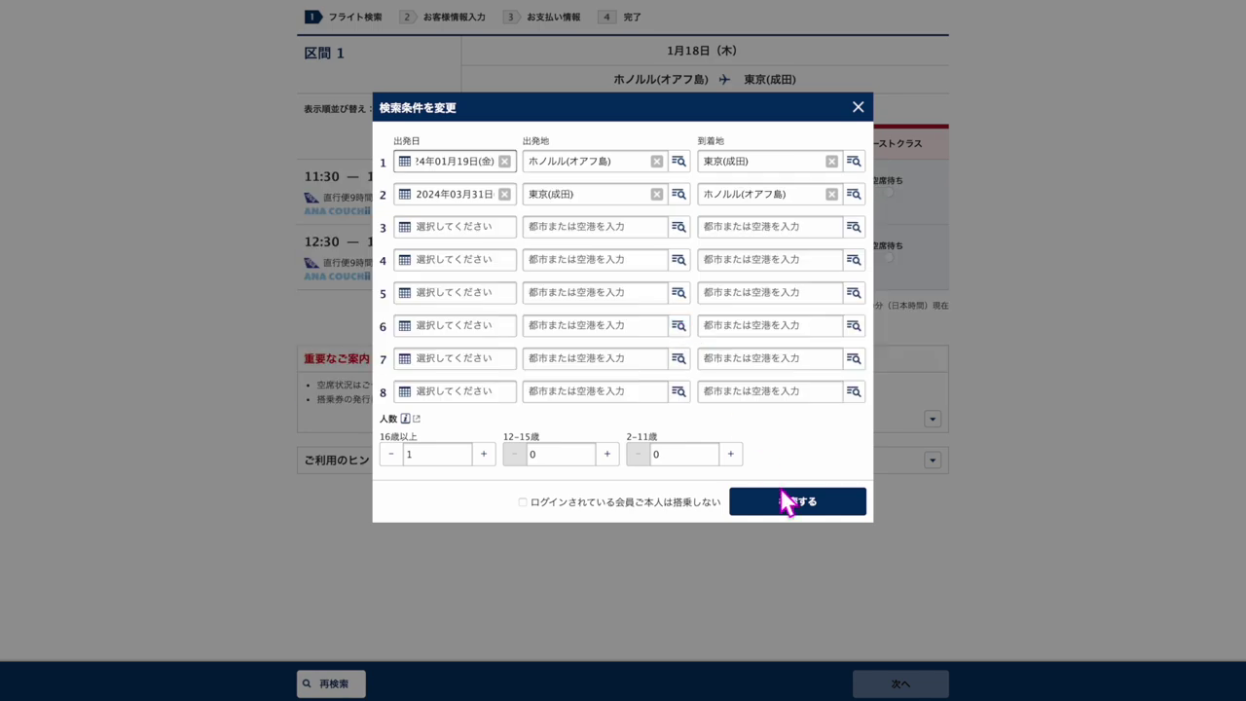
left_click(789, 504)
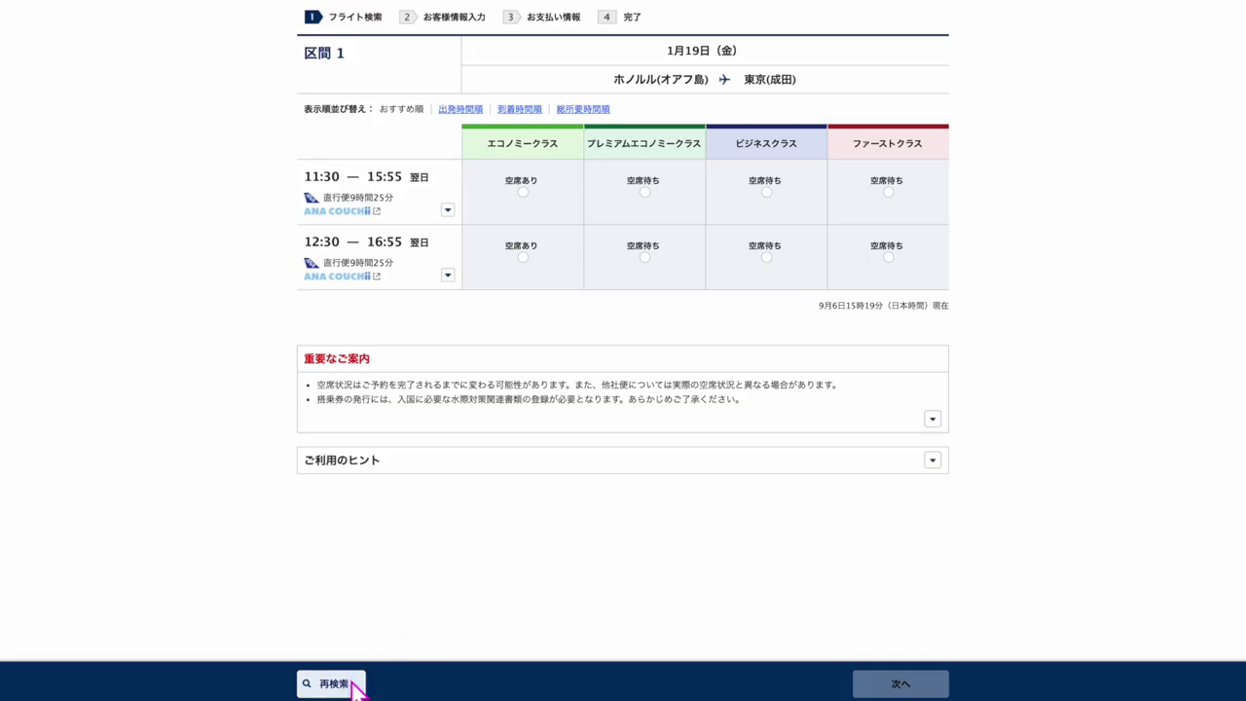
- Rerun the segment 1 search for January 22, 2024, and select First Class on the 12:30 flight
left_click(350, 684)
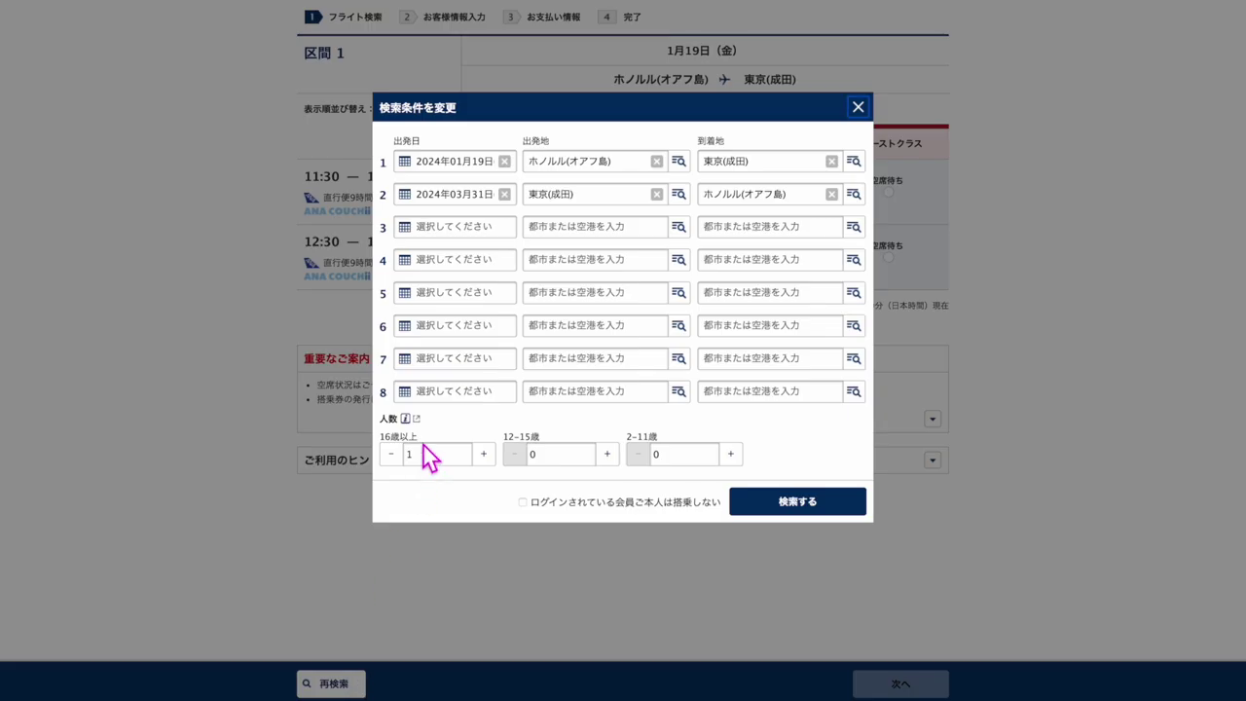
left_click(473, 171)
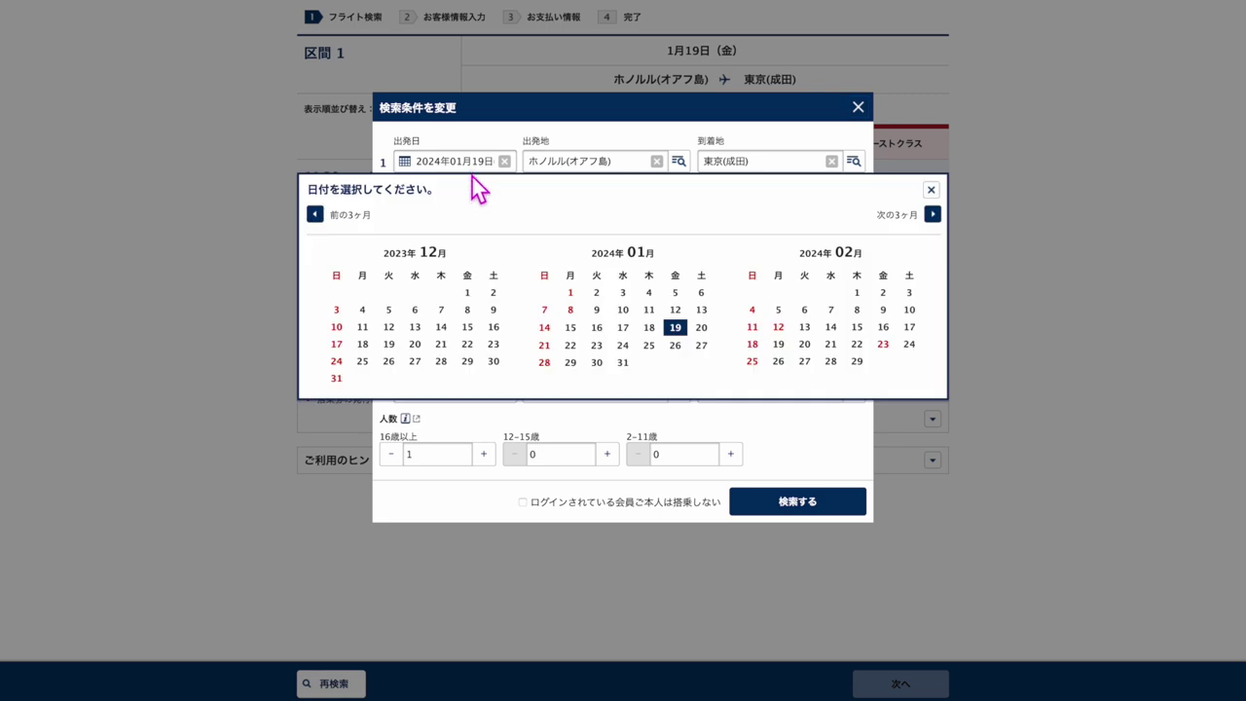
left_click(568, 347)
left_click(759, 508)
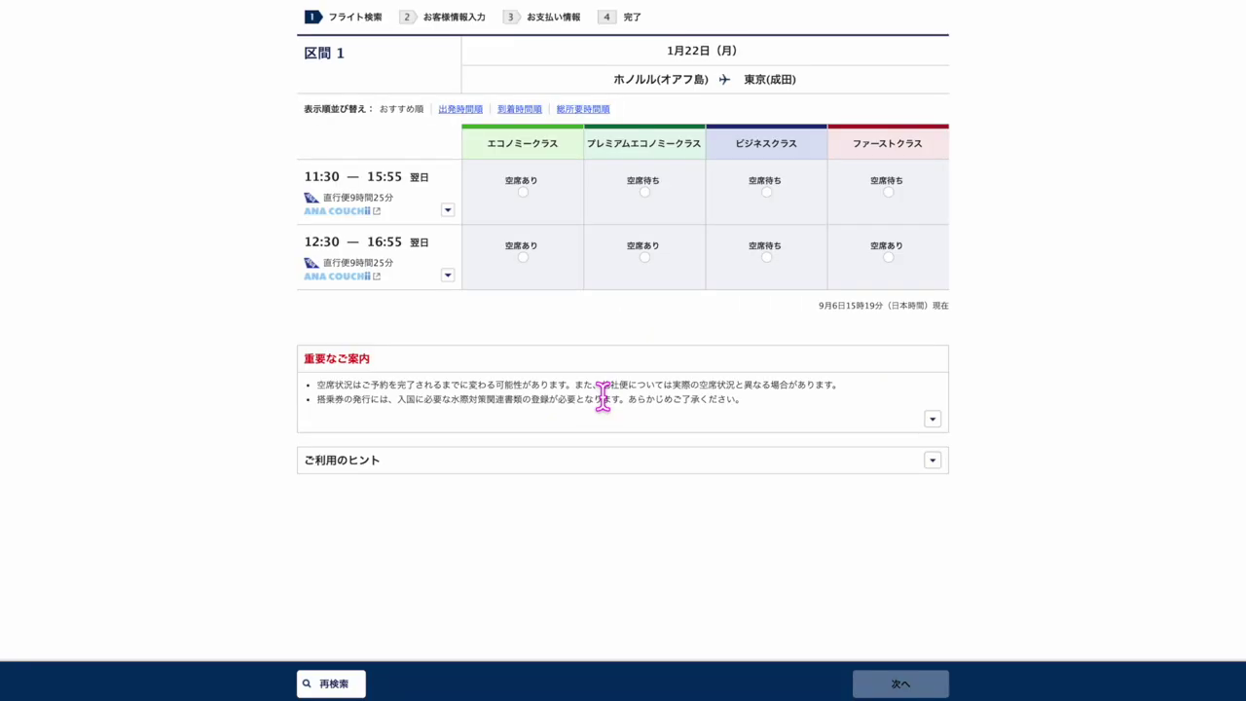
left_click(865, 282)
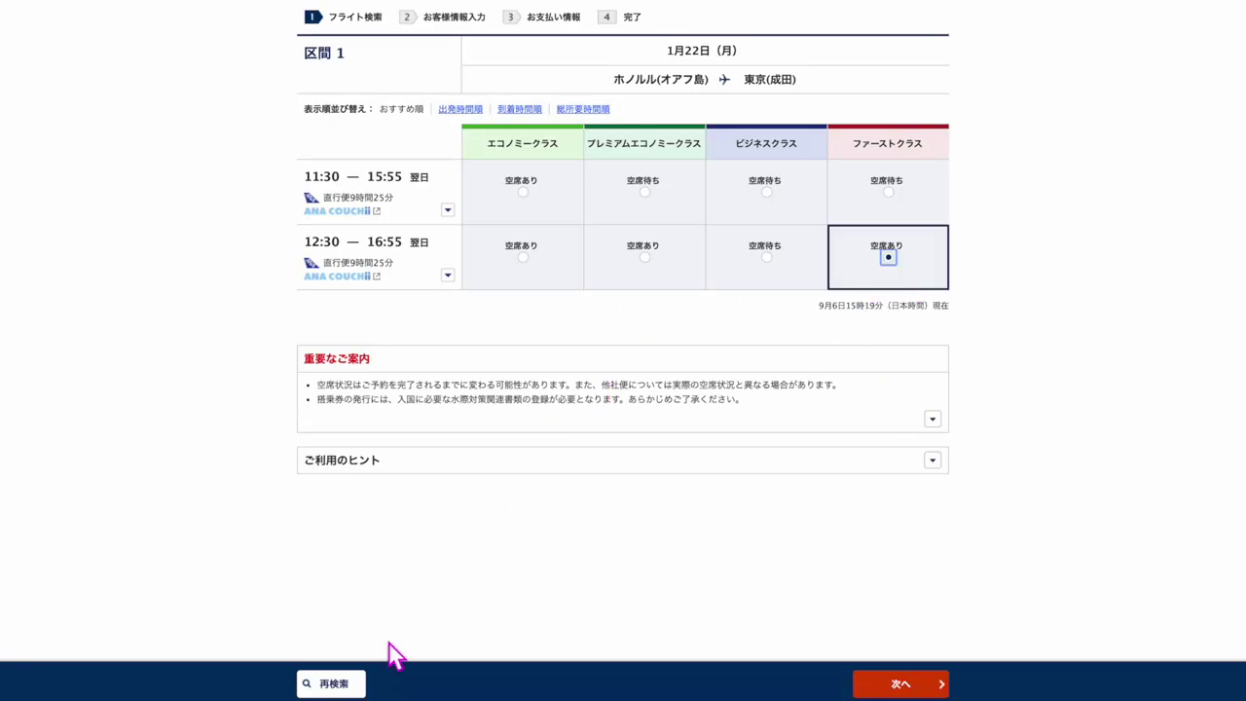
- Search the Honolulu to Tokyo (Narita) flights departing on January 23, 2024, and on January 24, 2024
left_click(336, 683)
left_click(480, 163)
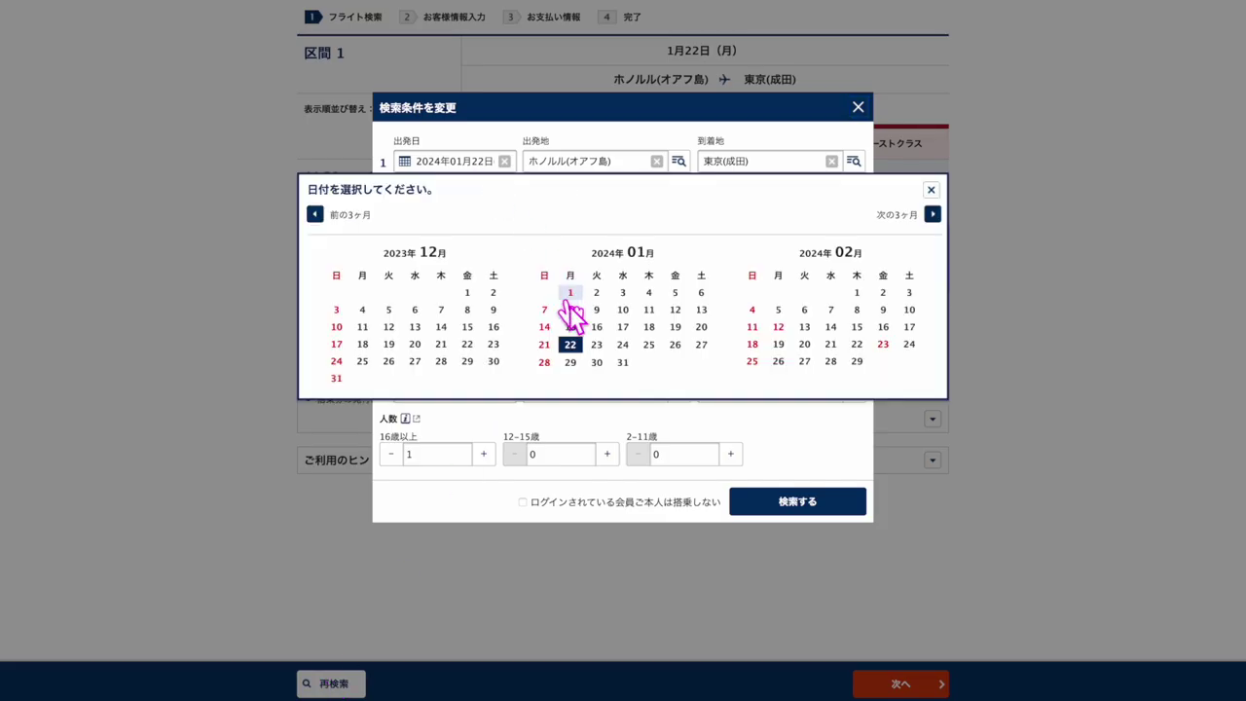
left_click(595, 343)
left_click(770, 501)
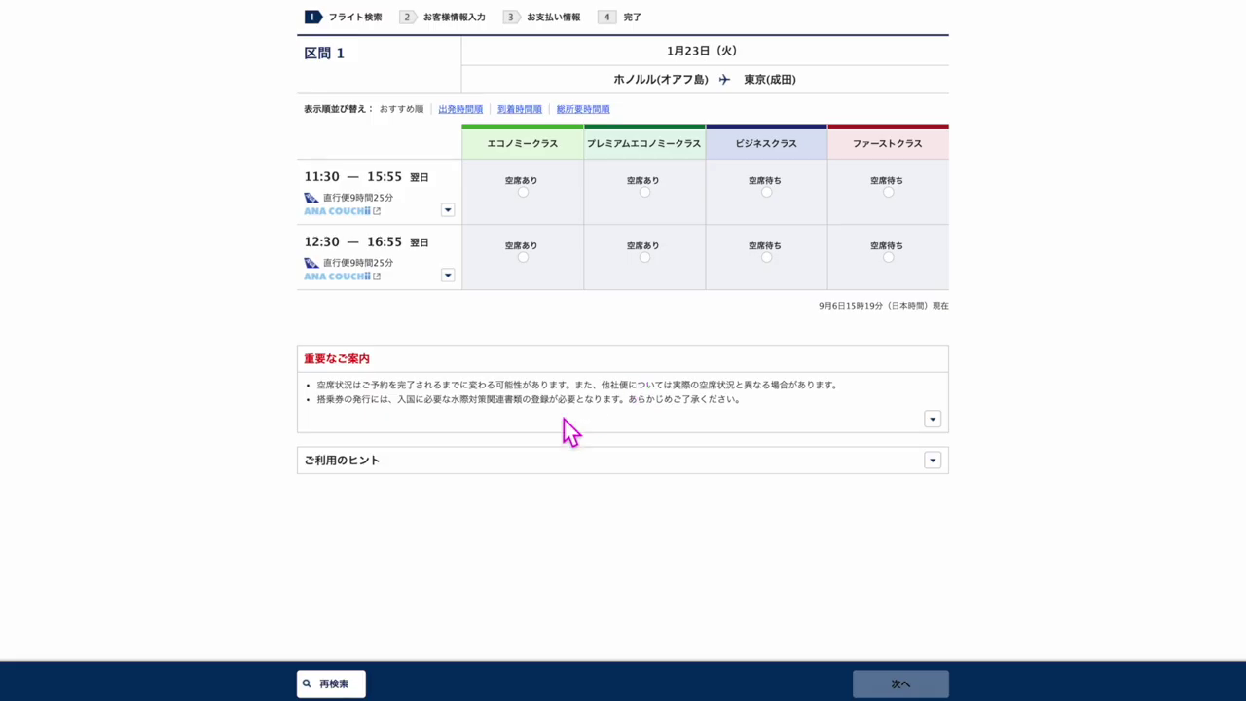
left_click(331, 683)
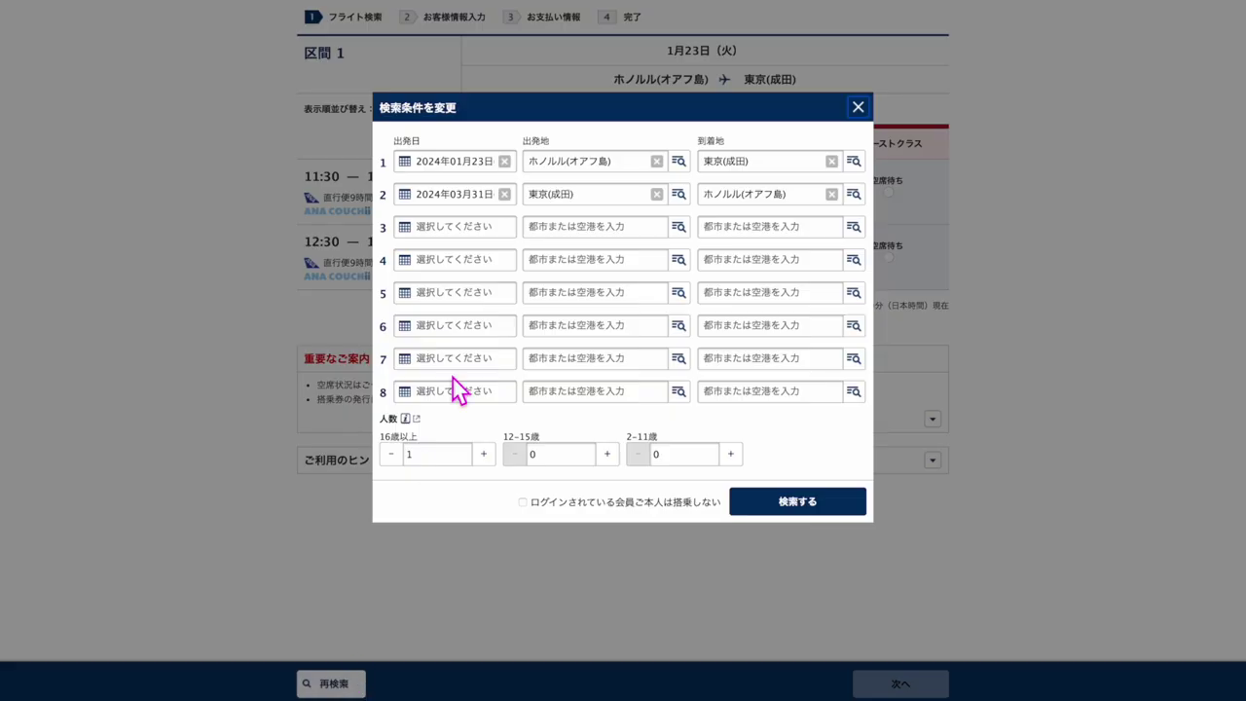
left_click(478, 180)
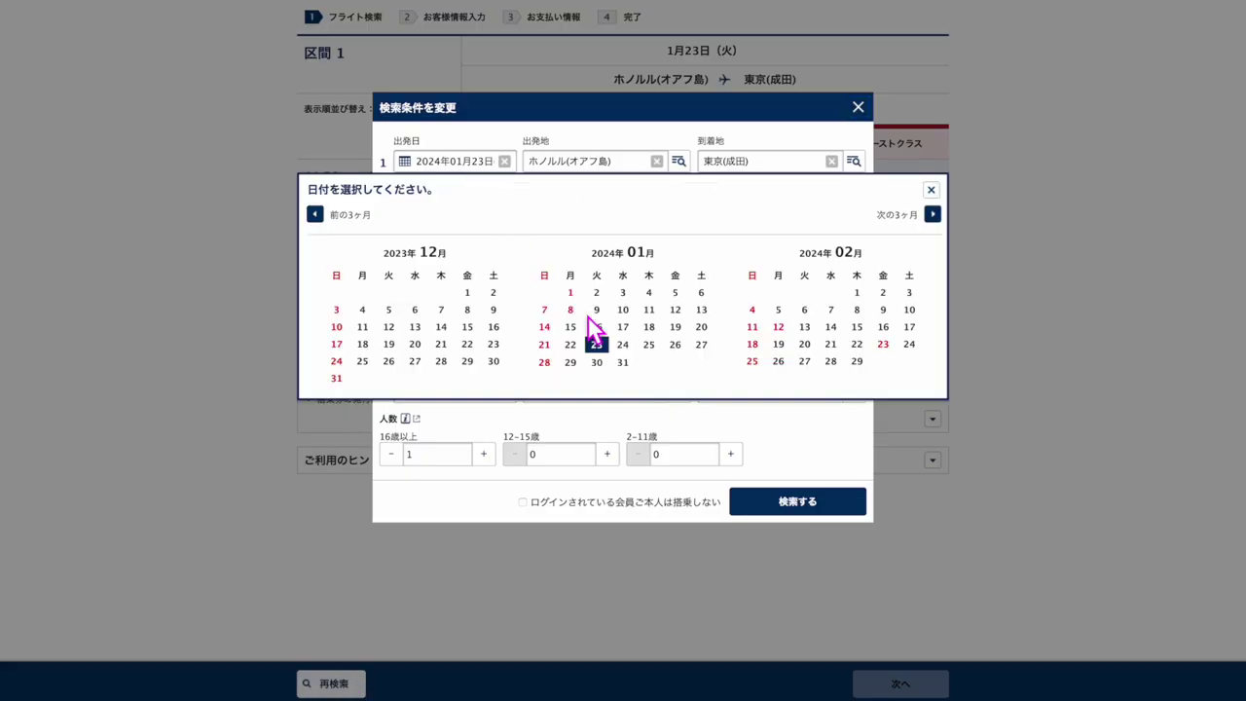
left_click(628, 348)
left_click(791, 504)
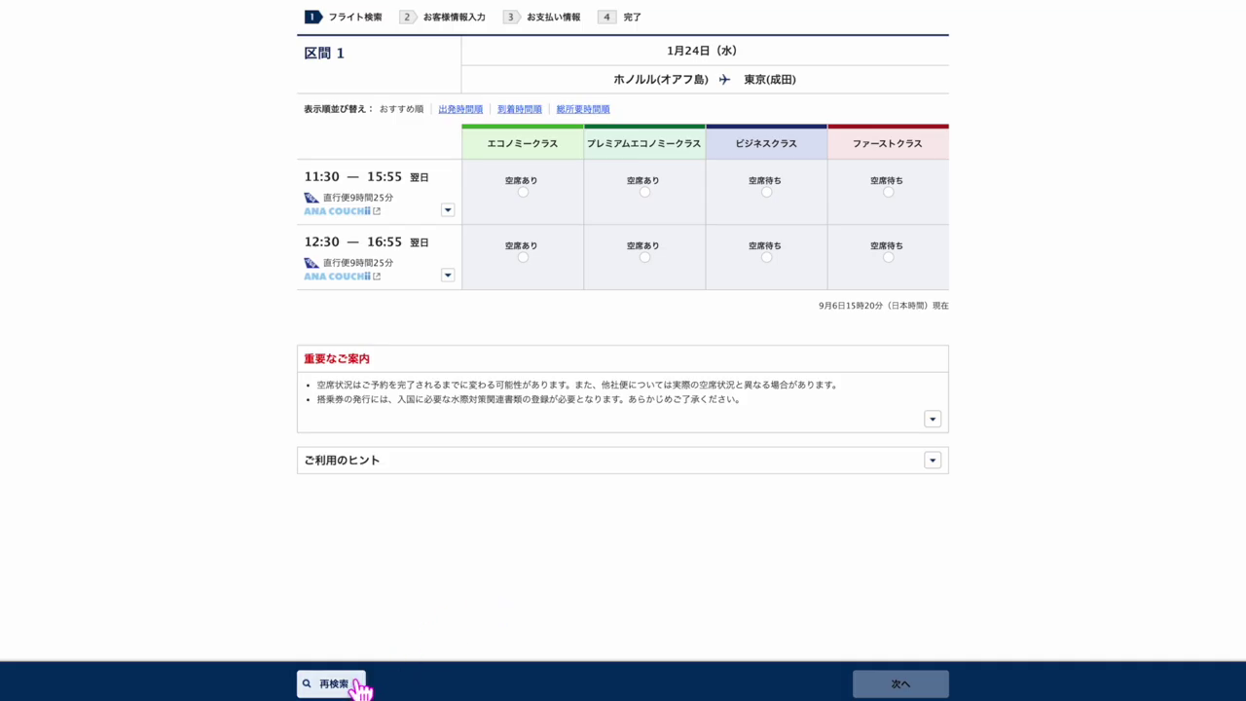
- Rerun the segment 1 availability search for January 25, 2024, and for January 26, 2024
left_click(360, 686)
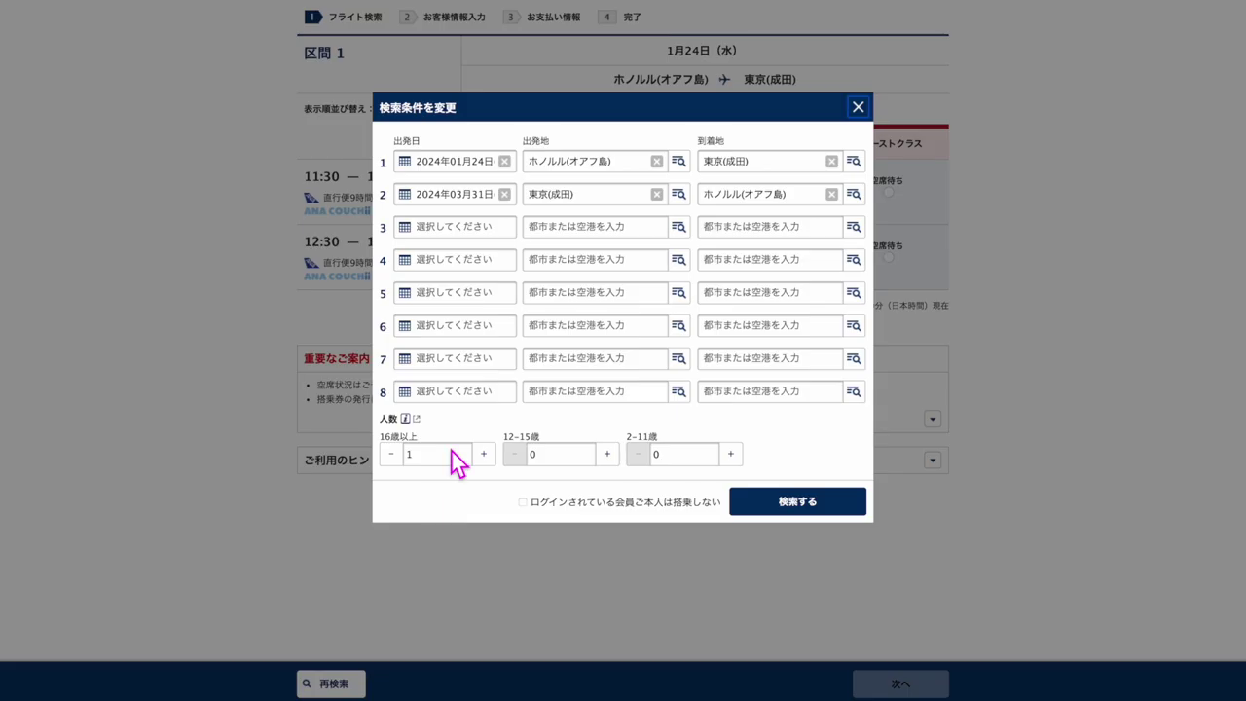
left_click(473, 168)
left_click(648, 350)
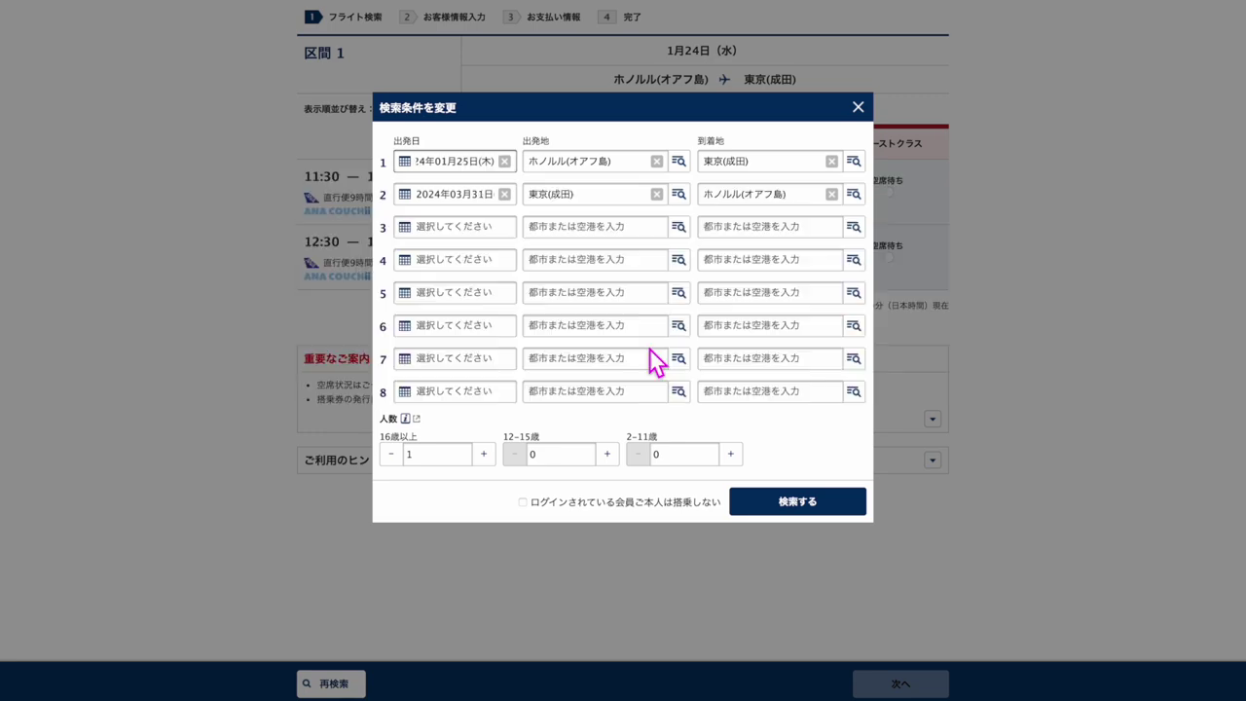
left_click(798, 503)
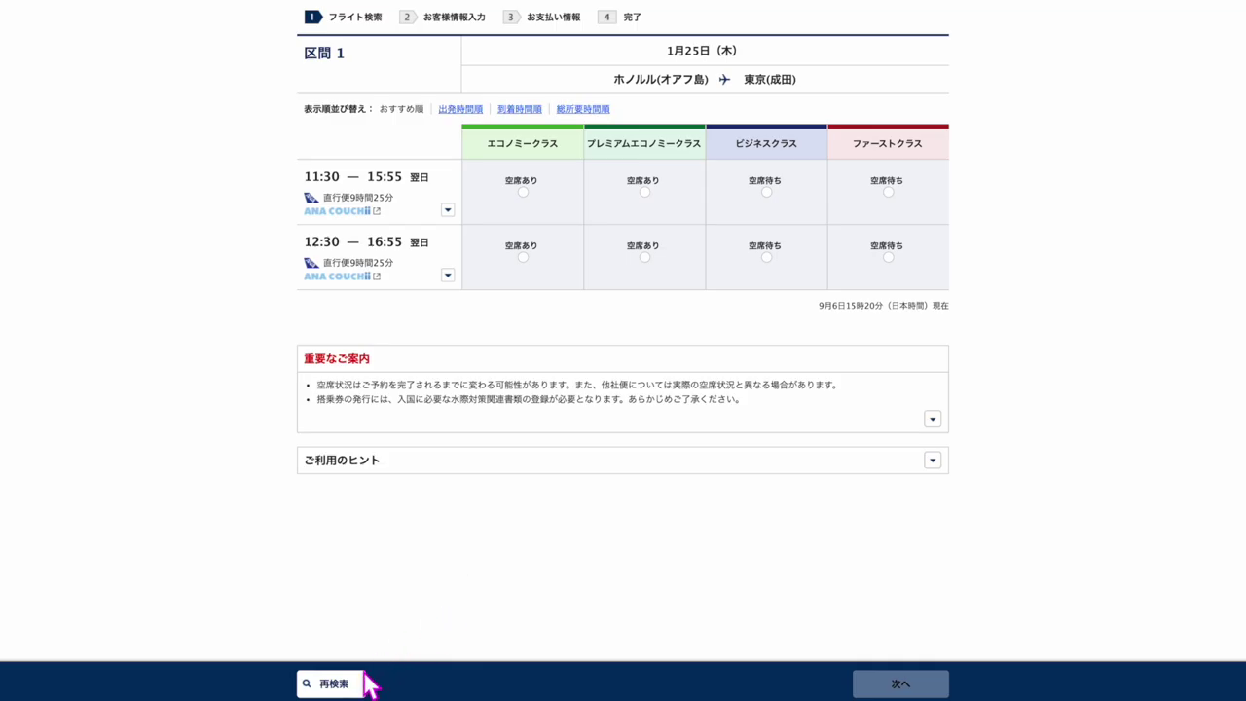
left_click(366, 681)
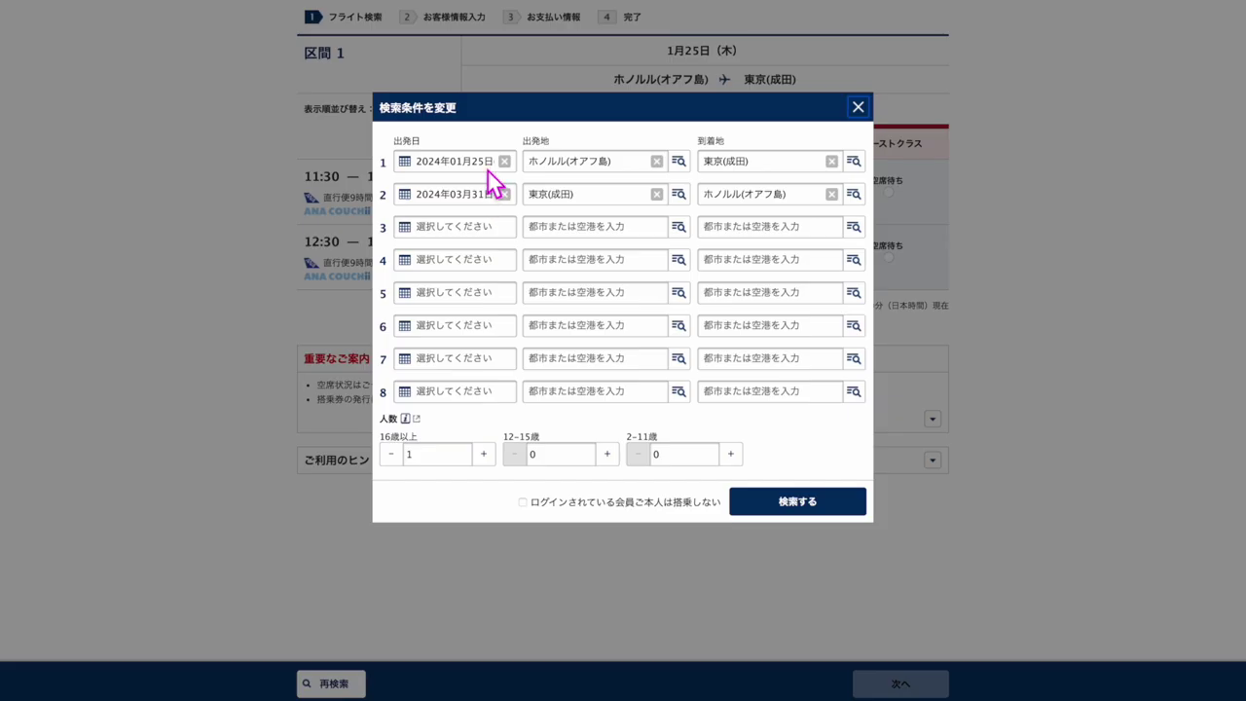
left_click(487, 167)
left_click(675, 346)
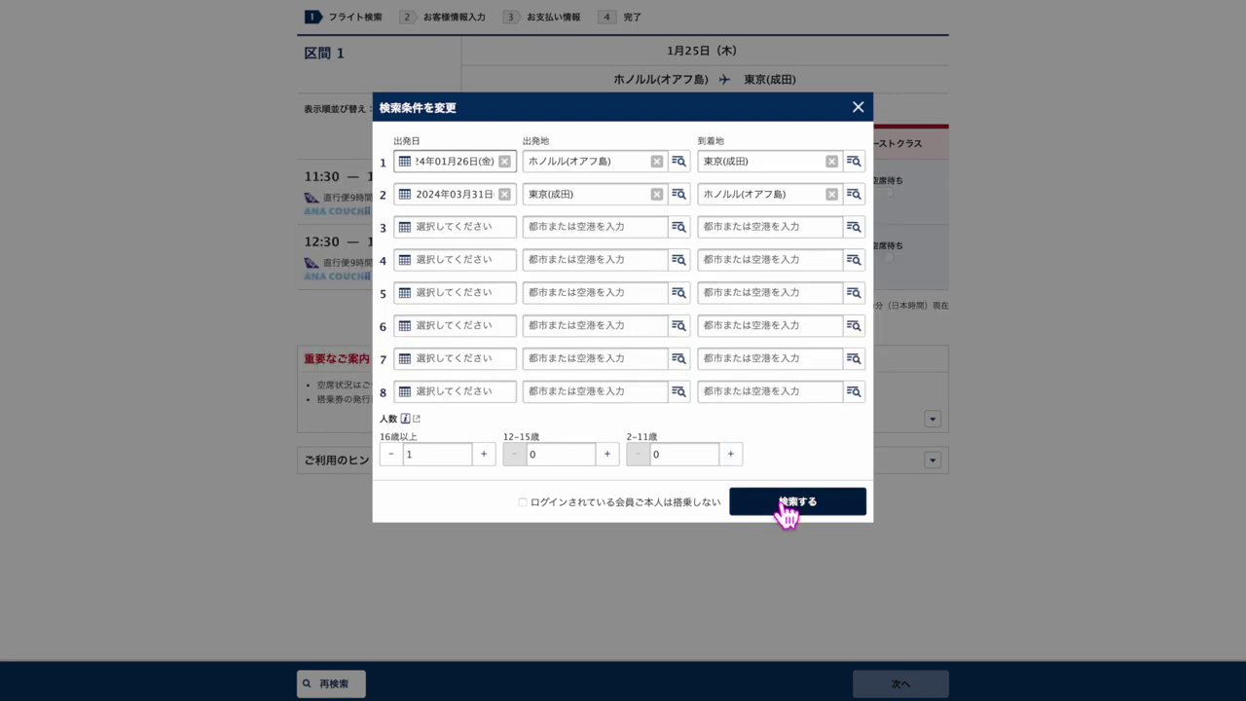
left_click(786, 507)
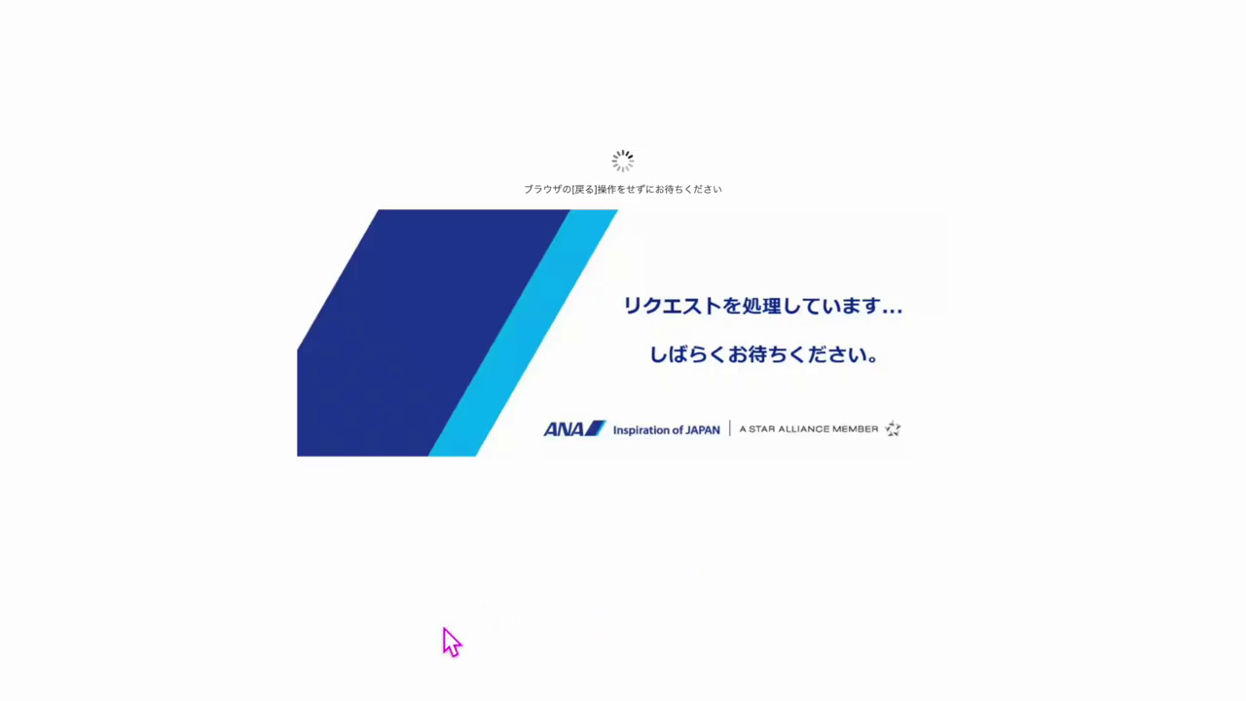
- Check segment 1 seat availability from Honolulu to Tokyo (Narita) on January 29, 2024, and January 30, 2024
left_click(331, 683)
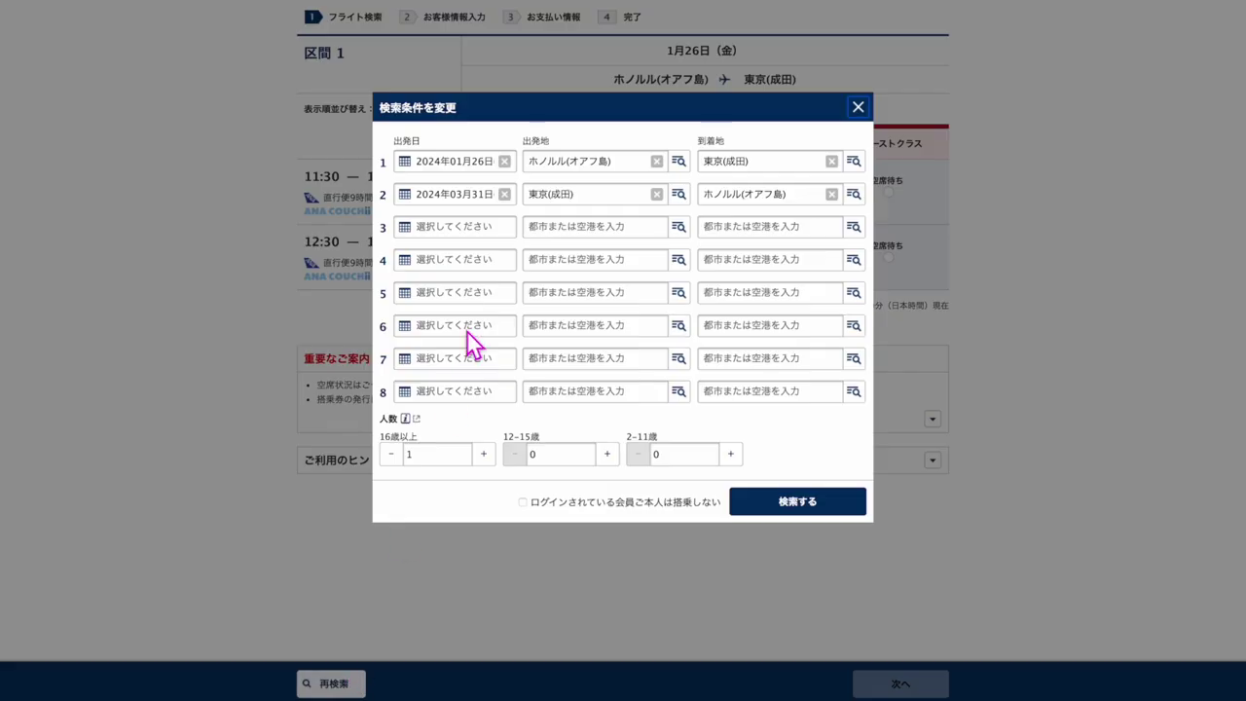
left_click(475, 164)
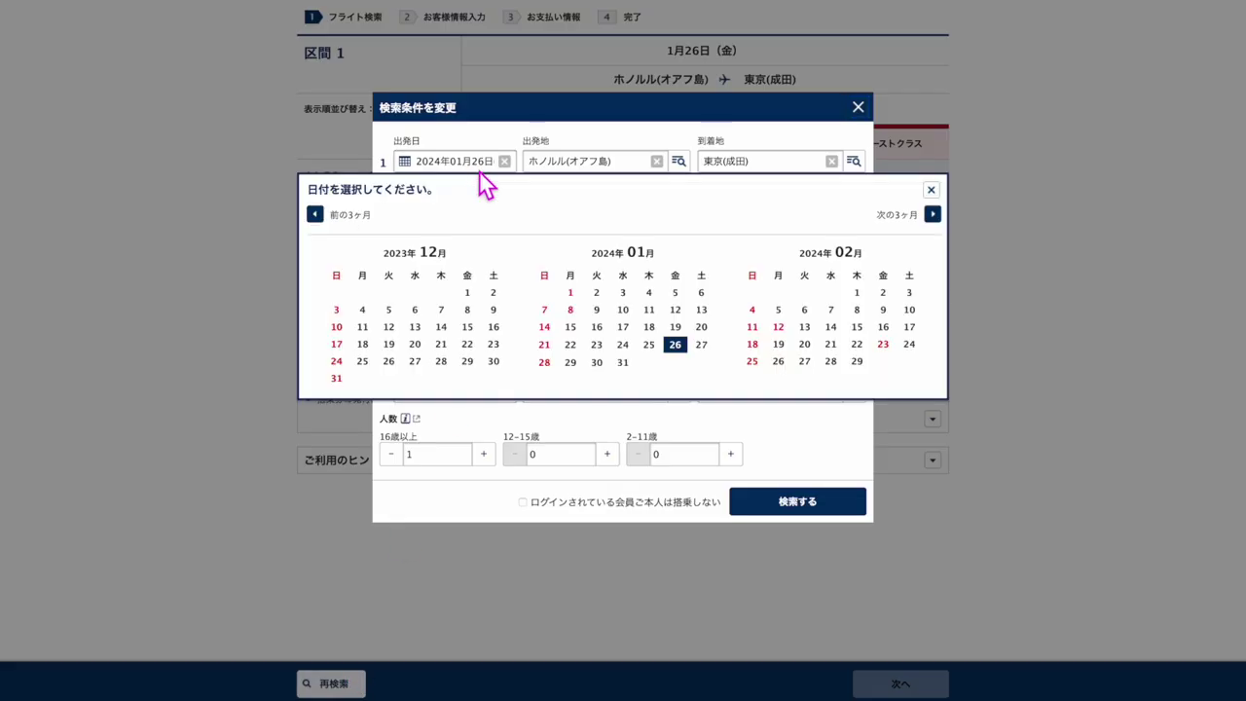
left_click(567, 359)
left_click(747, 502)
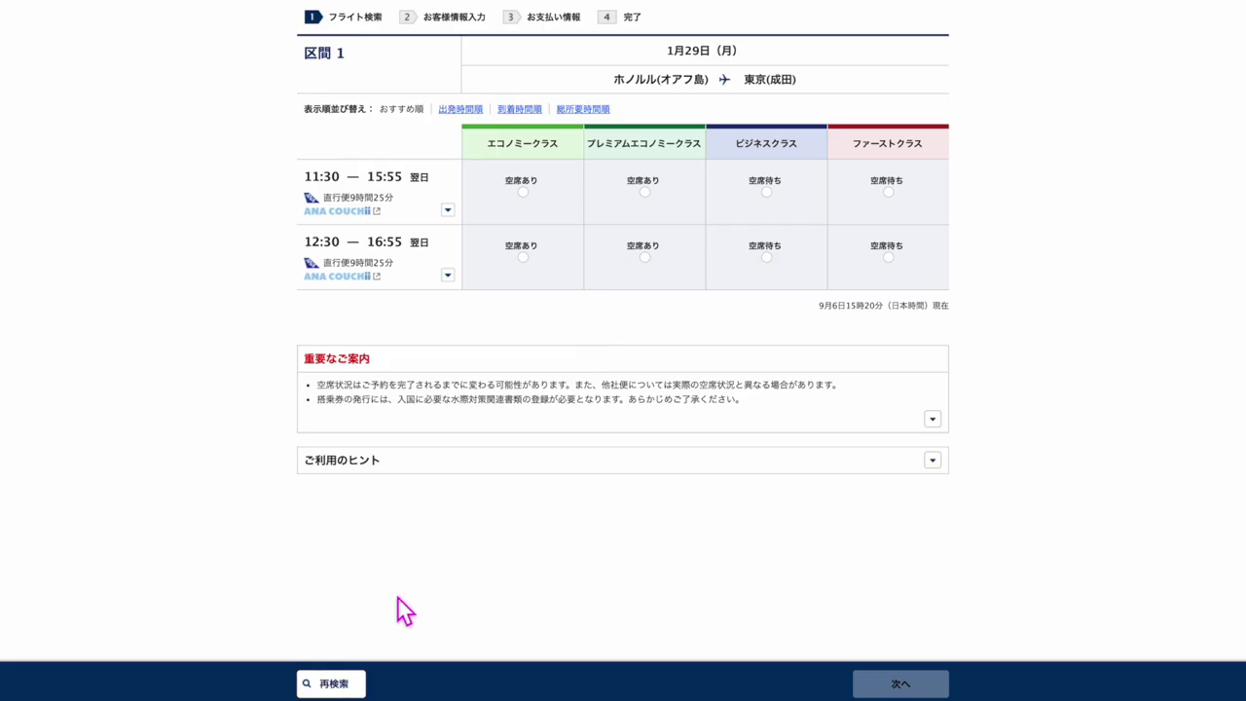
left_click(336, 683)
left_click(487, 167)
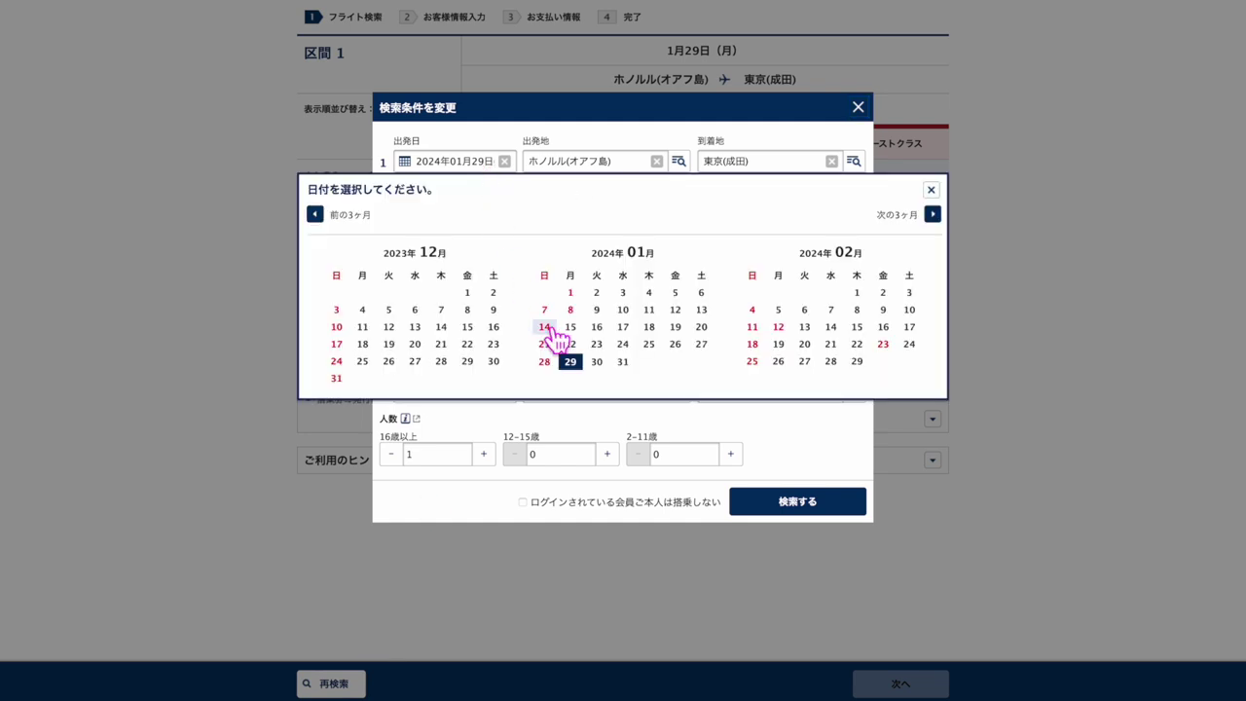
left_click(594, 360)
left_click(742, 502)
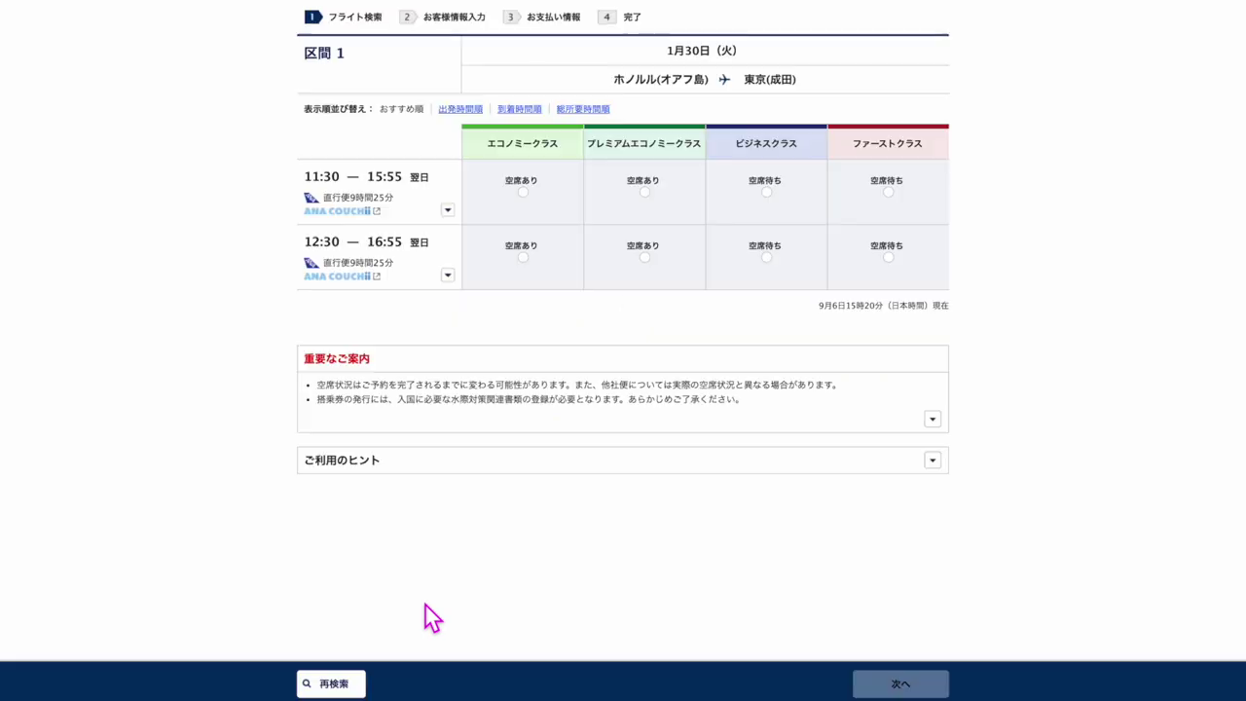
- Search Honolulu to Tokyo (Narita) seat availability for segment 1 on January 31, 2024, and on February 1, 2024
left_click(331, 684)
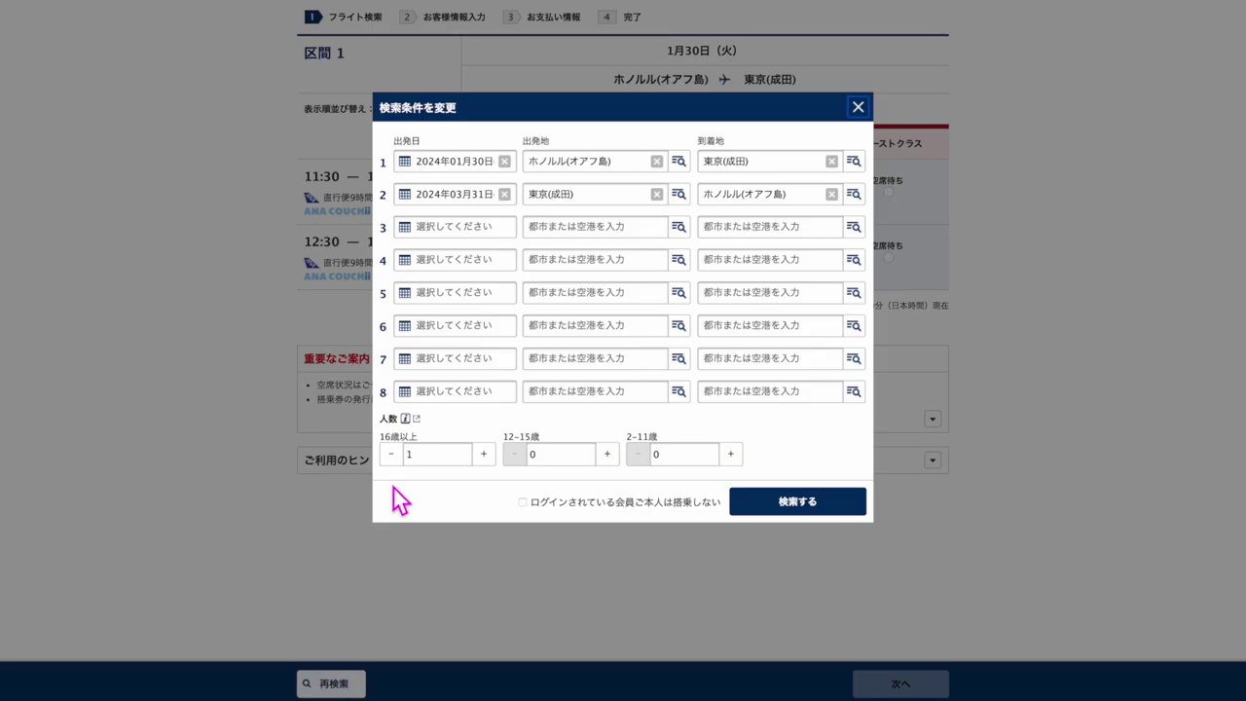
left_click(457, 171)
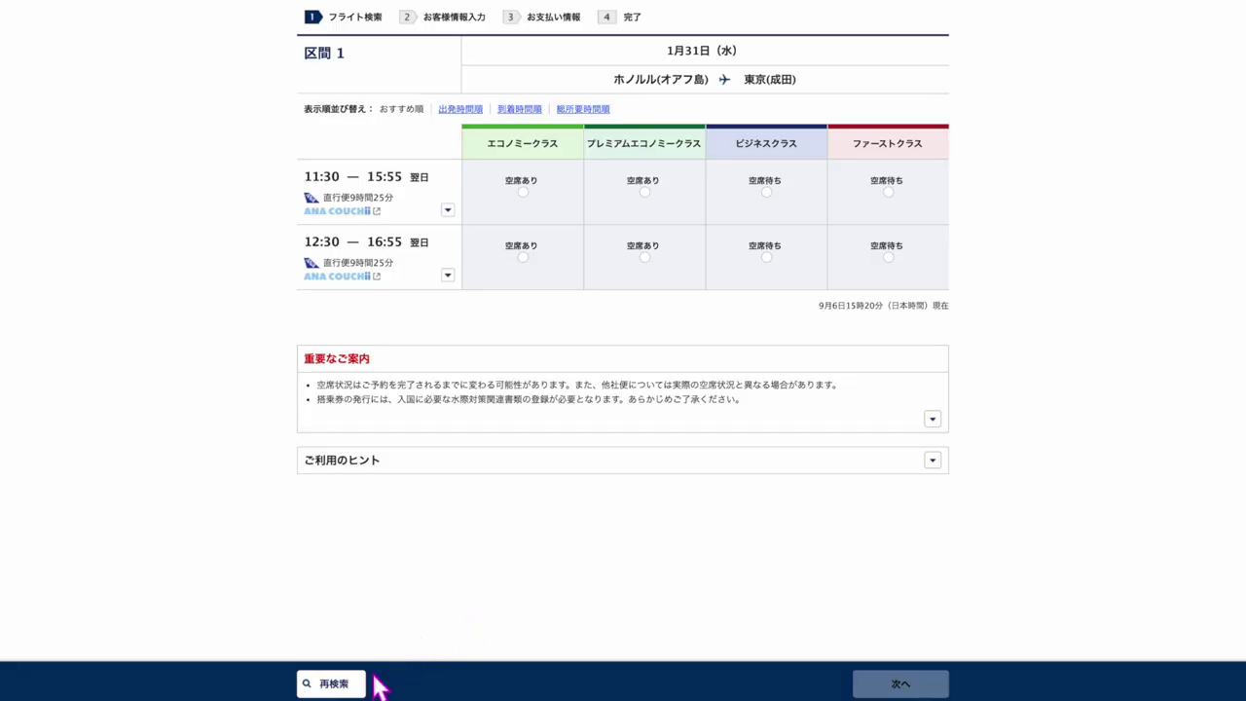
left_click(359, 687)
left_click(492, 156)
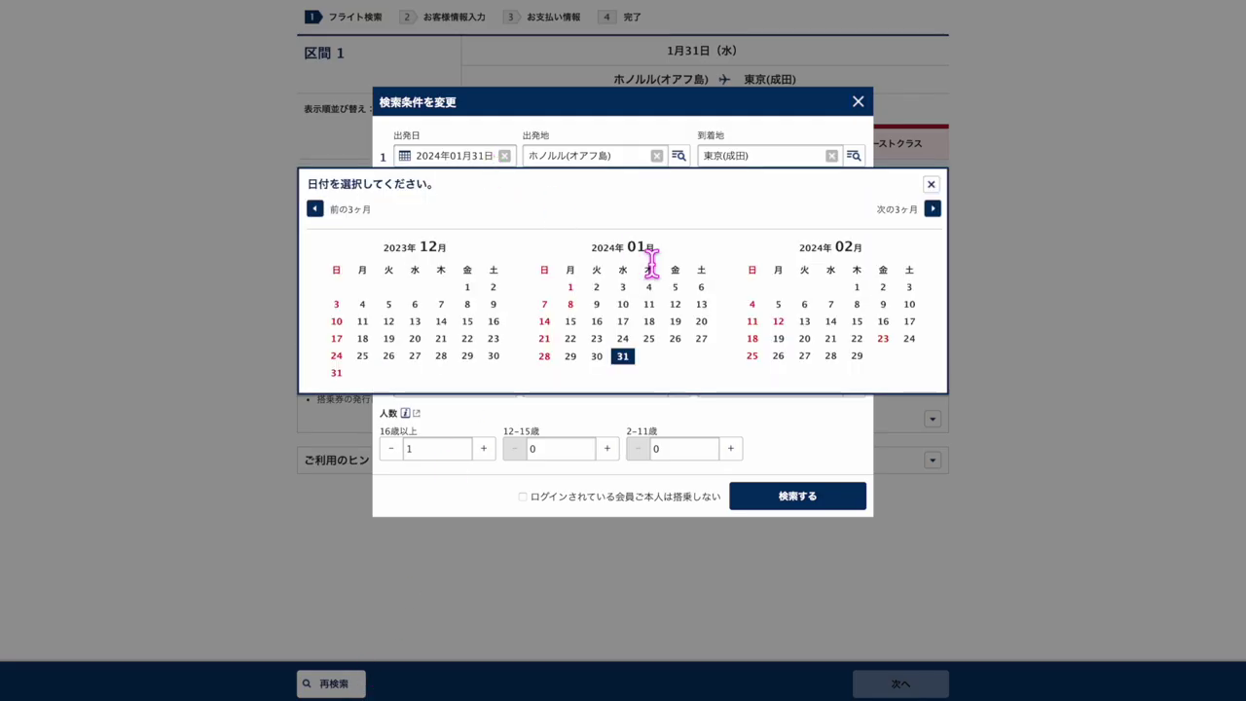
left_click(857, 287)
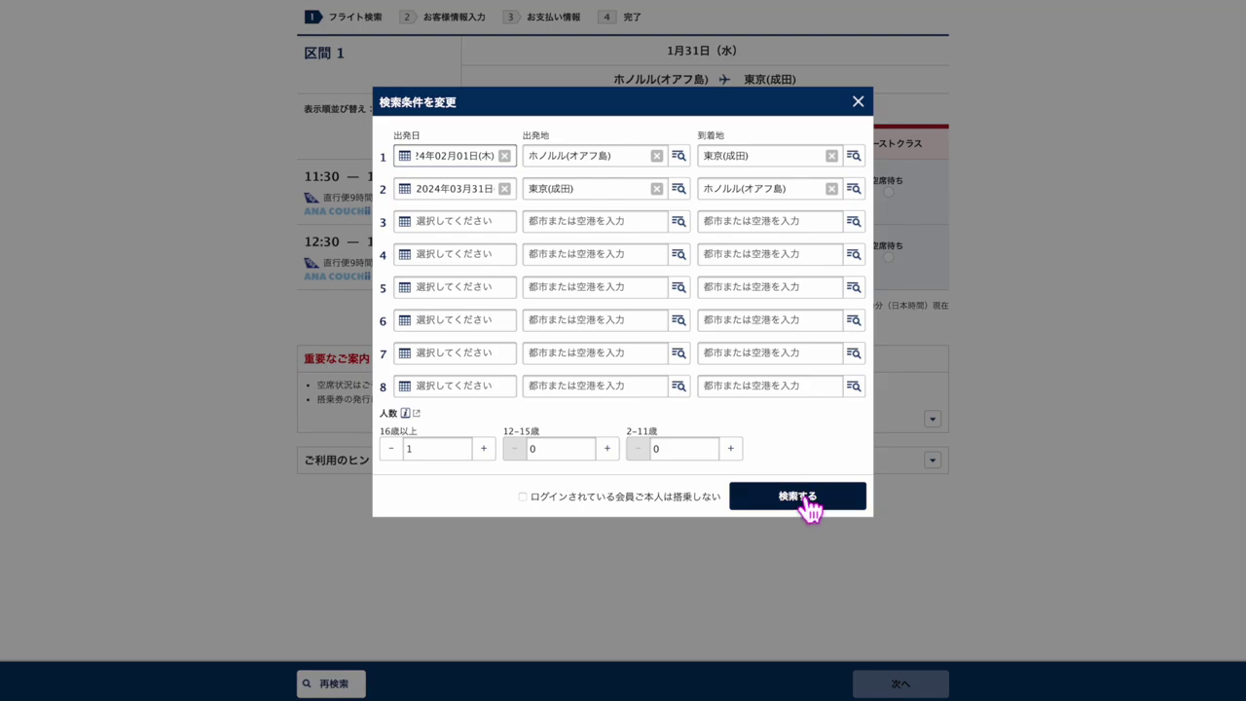
left_click(803, 497)
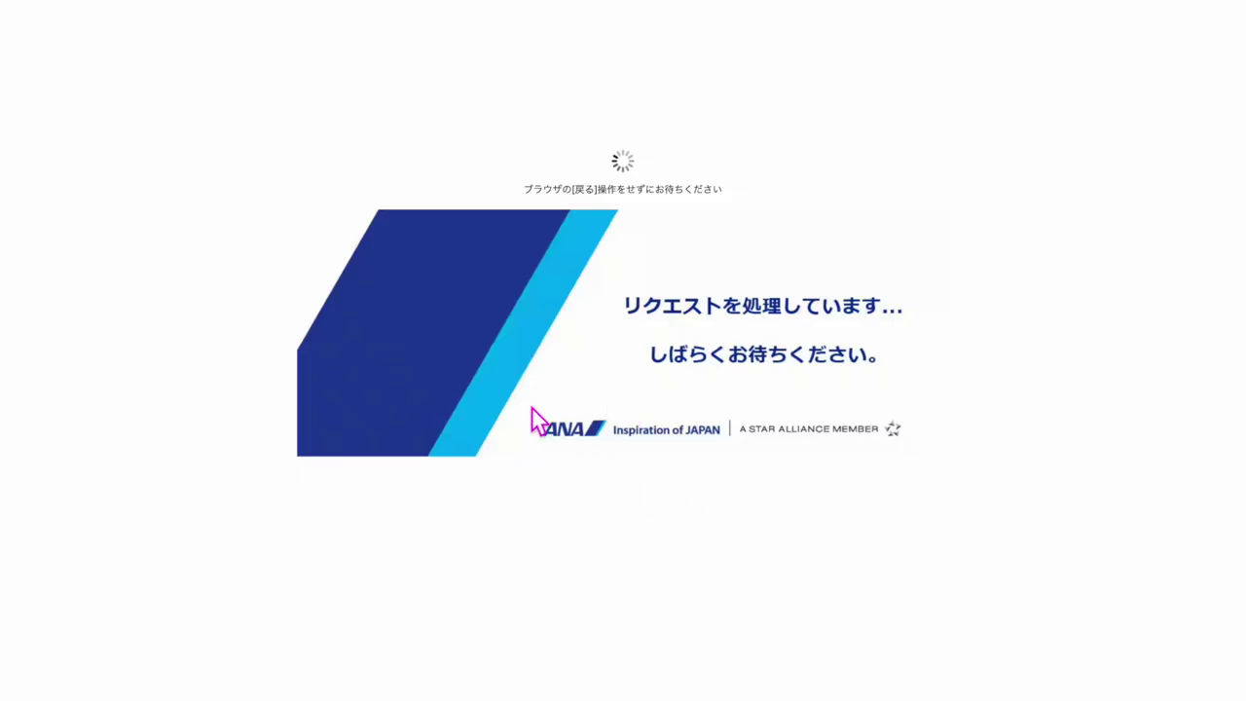
- Rerun the segment 1 availability search for departures on February 2, 2024, and on February 4, 2024
left_click(333, 683)
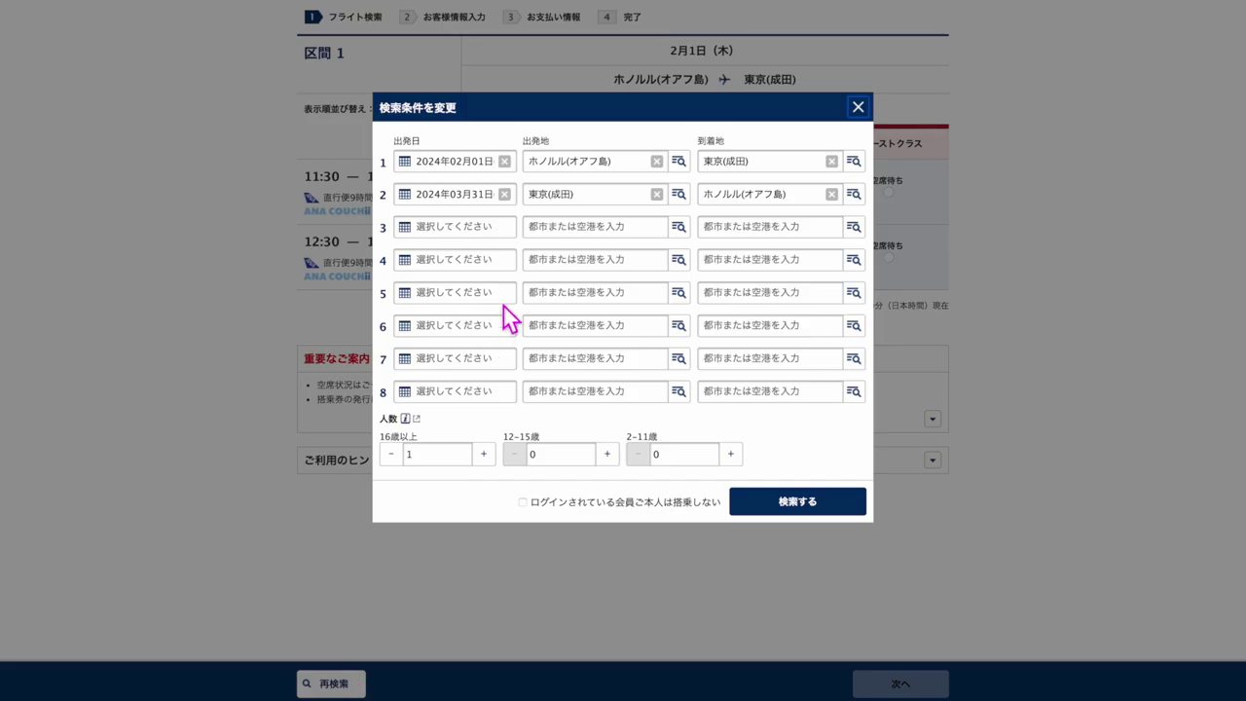
left_click(469, 169)
left_click(857, 291)
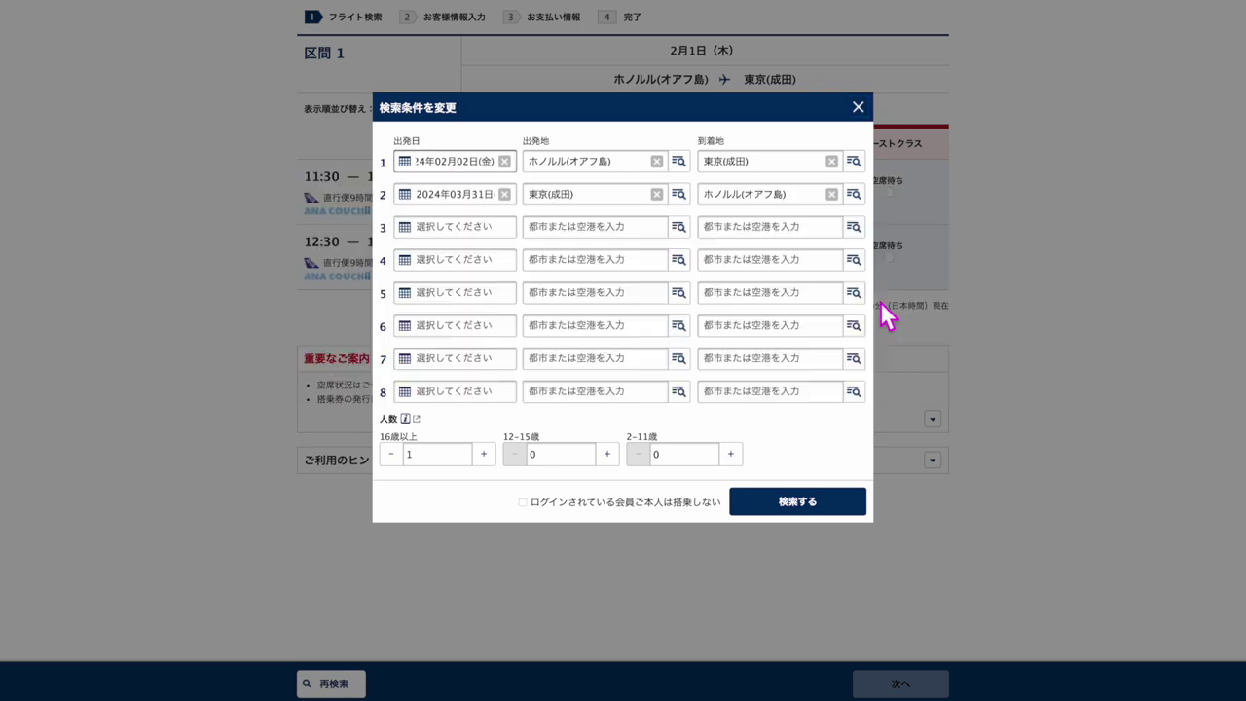
left_click(833, 503)
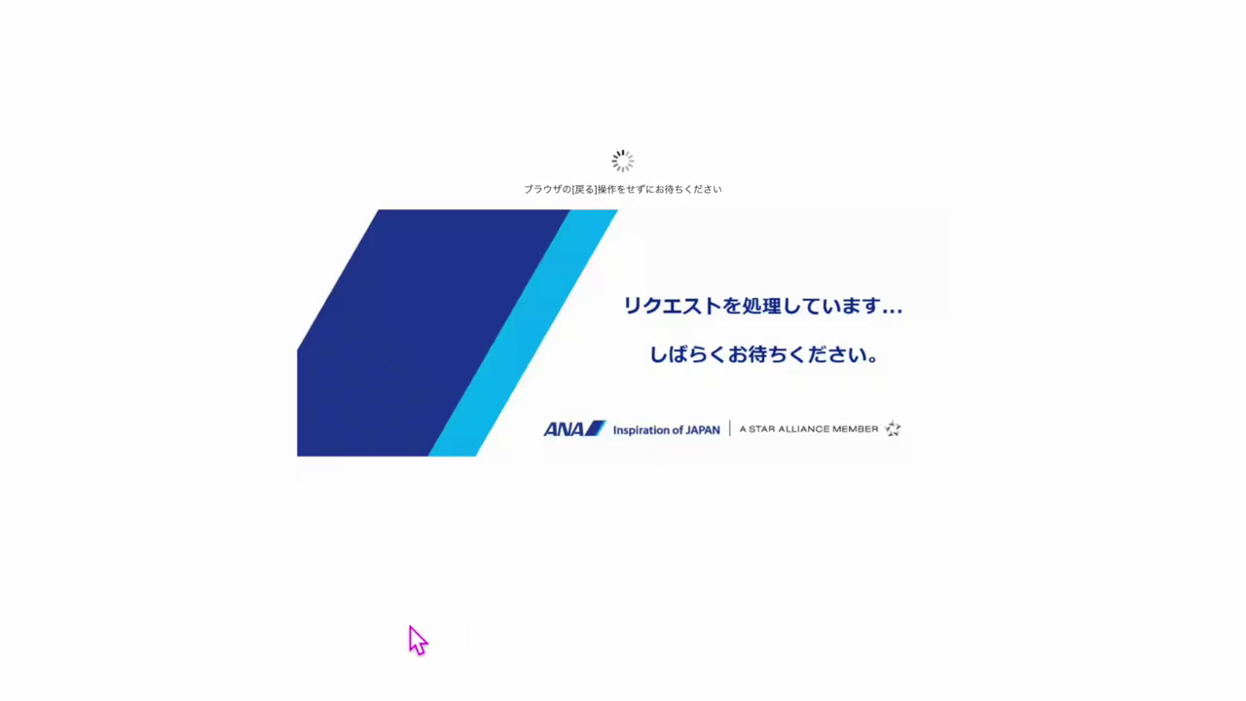
left_click(333, 683)
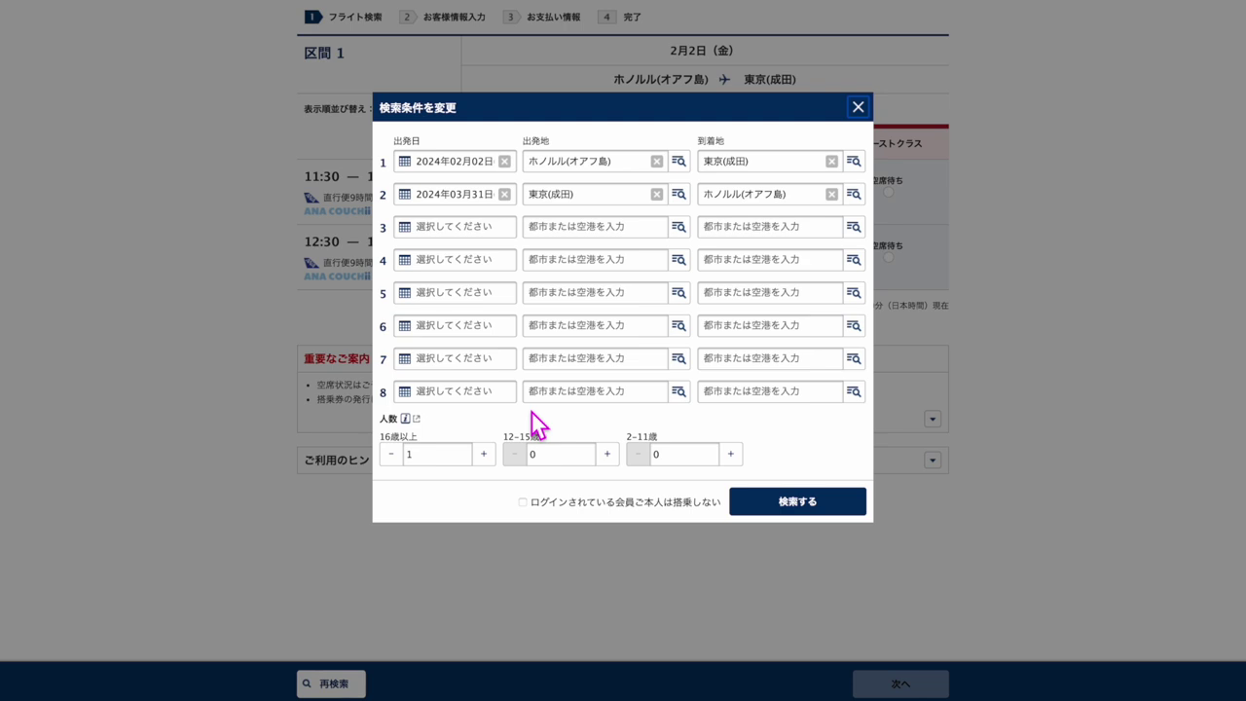
left_click(483, 168)
left_click(752, 309)
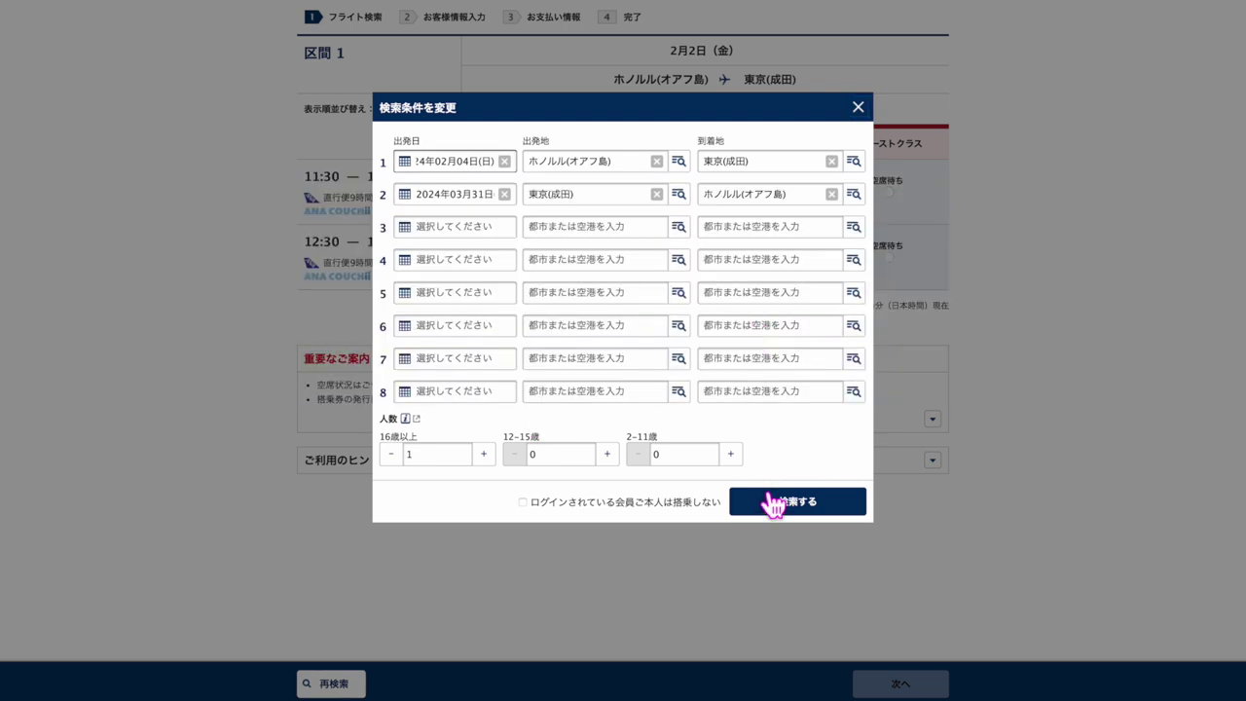
left_click(772, 503)
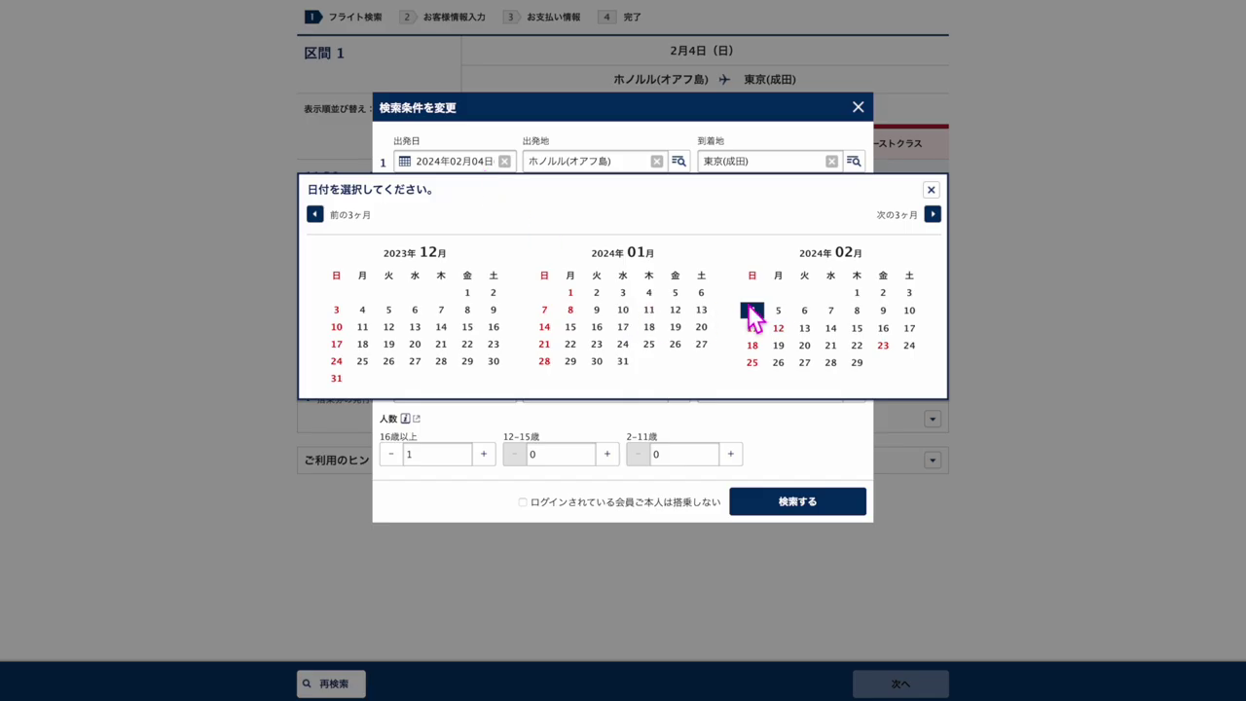
- Check the Honolulu to Tokyo (Narita) flights departing on February 5, 2024, and on February 6, 2024
left_click(752, 310)
left_click(807, 502)
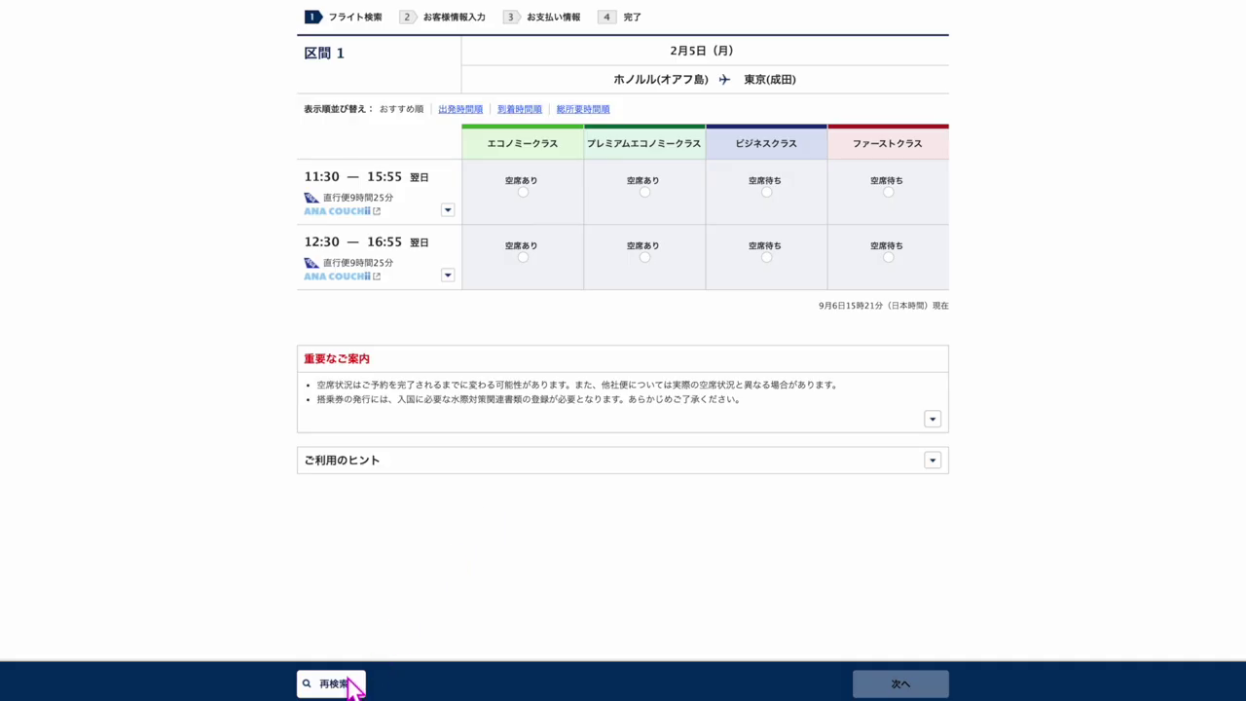
left_click(353, 687)
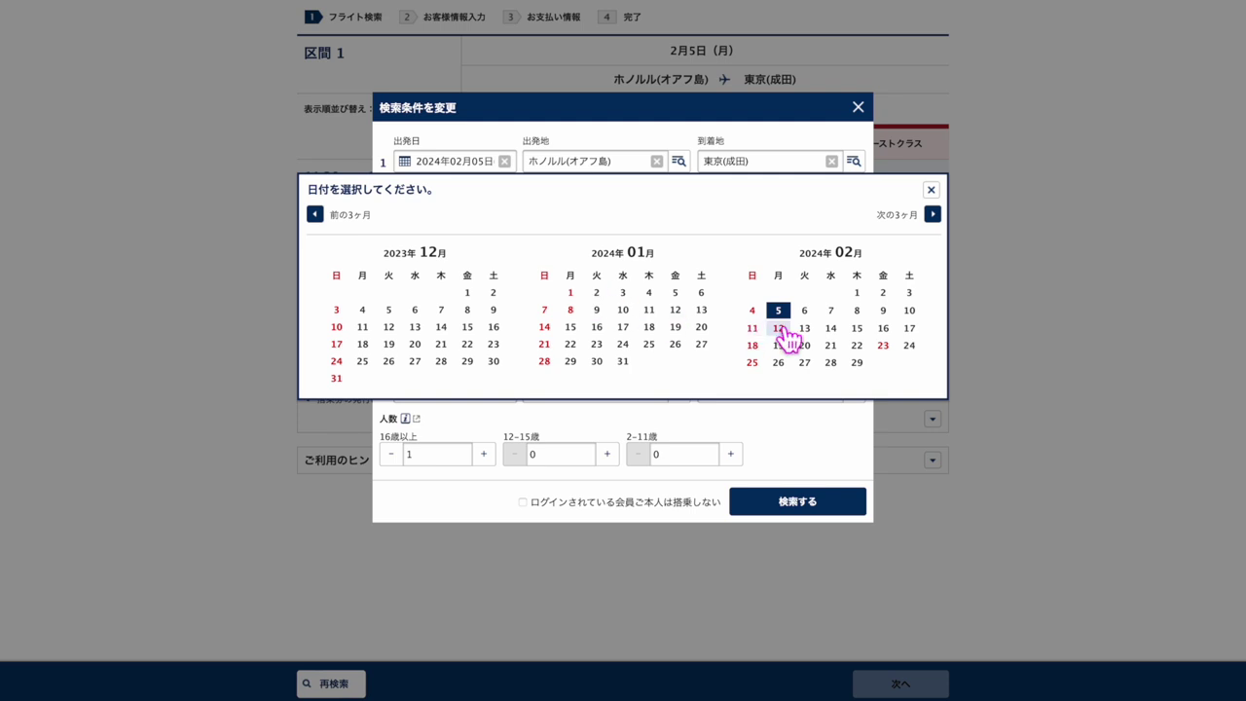
left_click(805, 313)
left_click(814, 506)
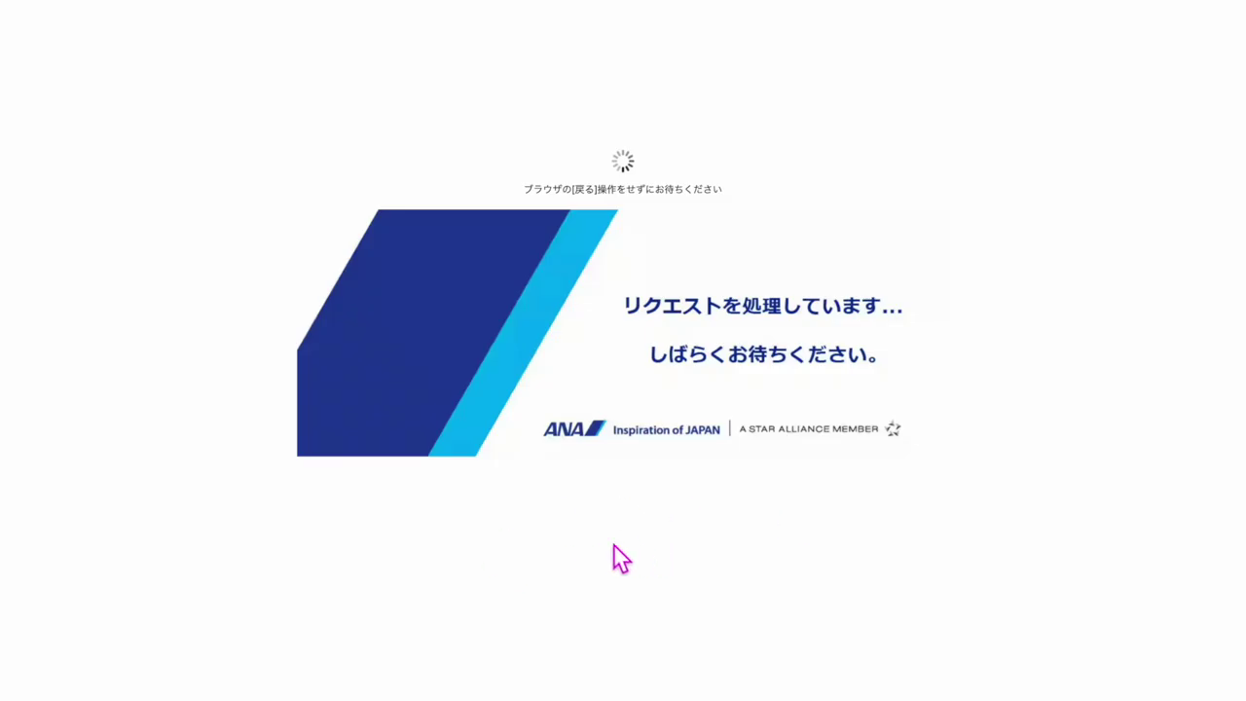
- Change the segment 1 departure date to February 7, 2024, and to February 8, 2024, searching availability for each
left_click(358, 684)
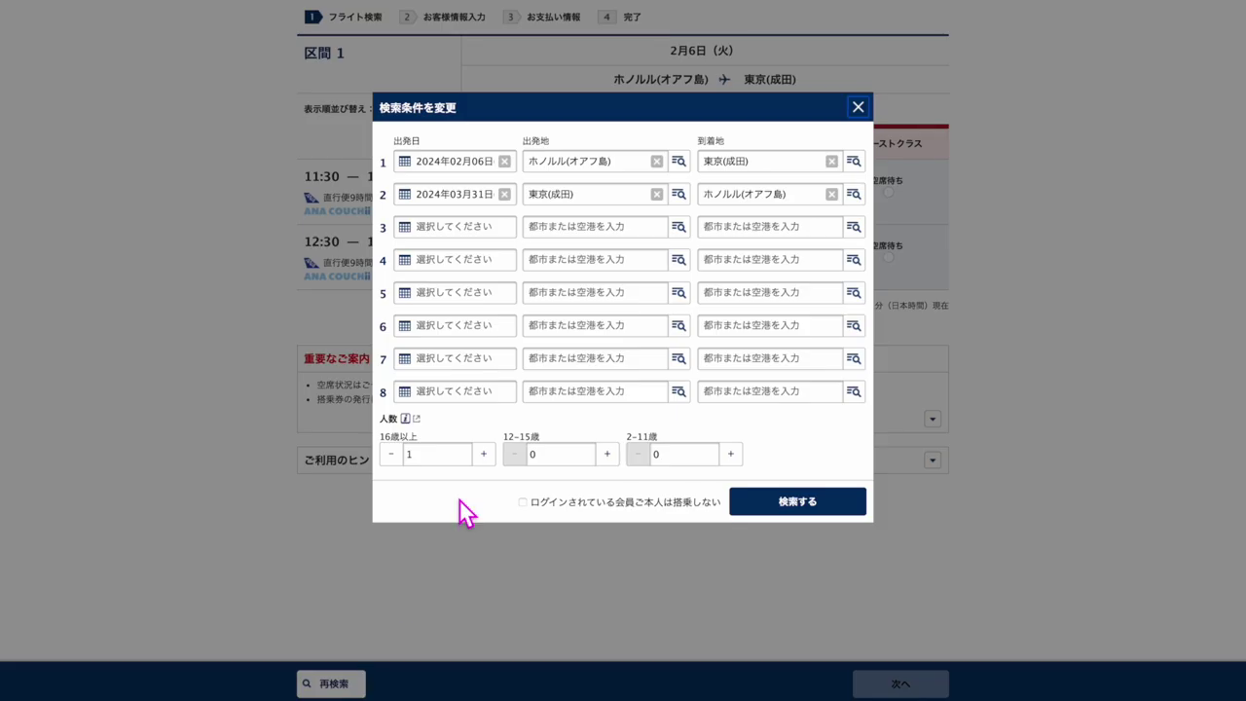
left_click(489, 190)
left_click(825, 310)
left_click(799, 501)
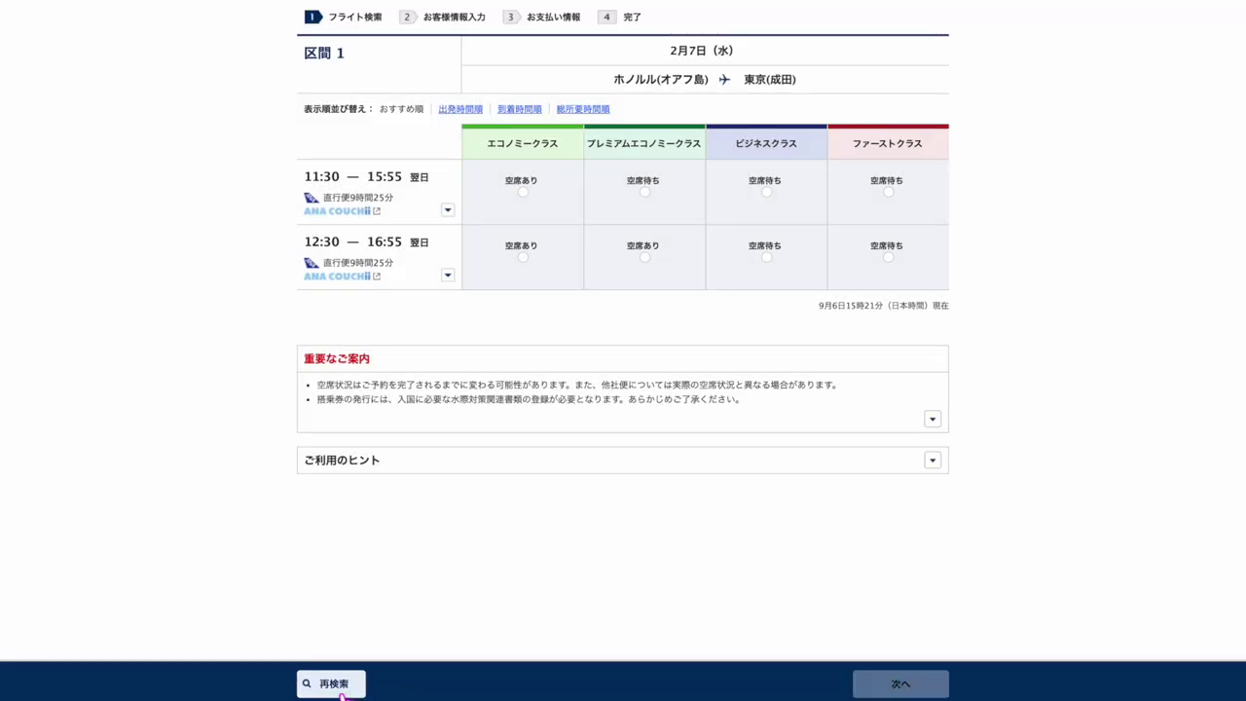
left_click(343, 688)
left_click(475, 160)
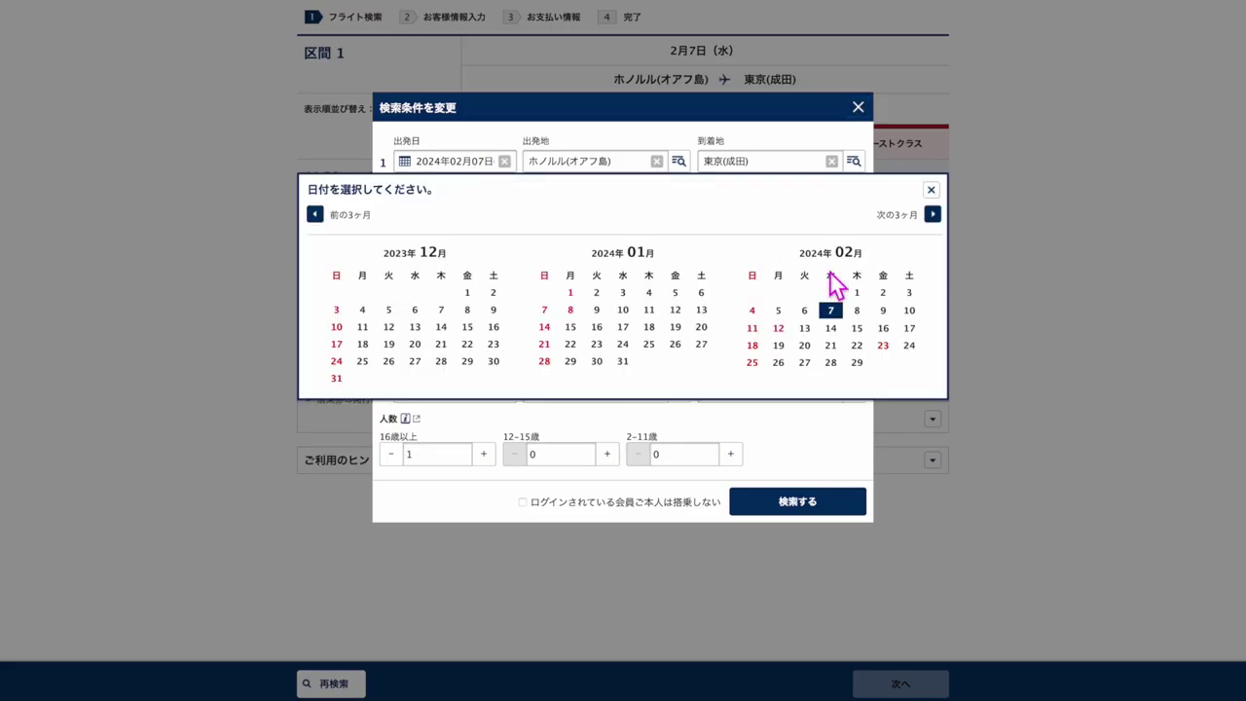
left_click(866, 322)
left_click(798, 501)
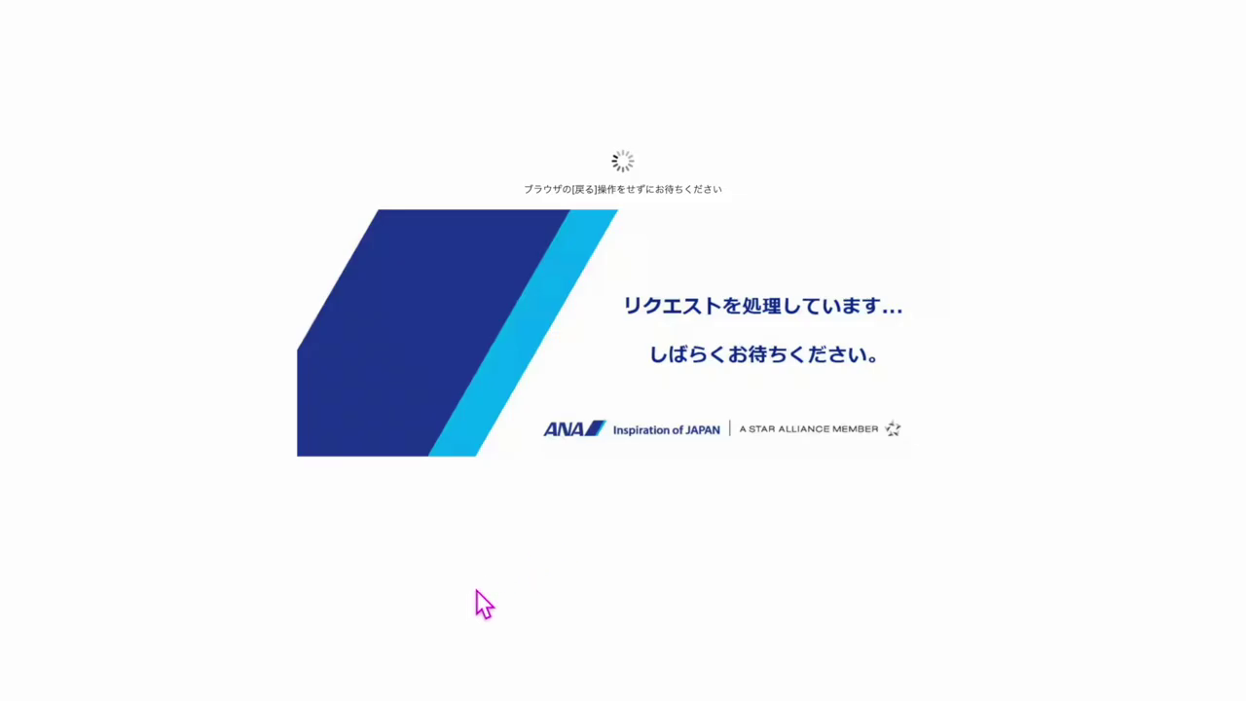
- Search segment 1 seat availability for February 9, 2024, and for February 12, 2024
left_click(356, 687)
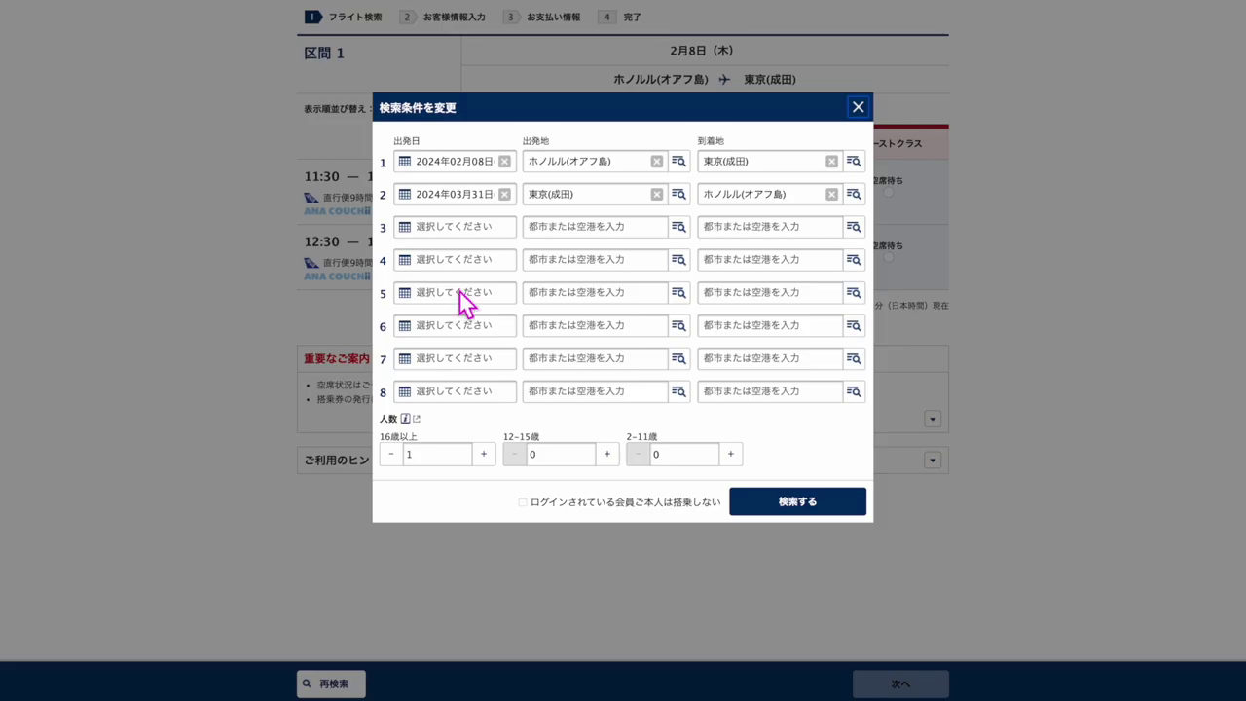
left_click(477, 163)
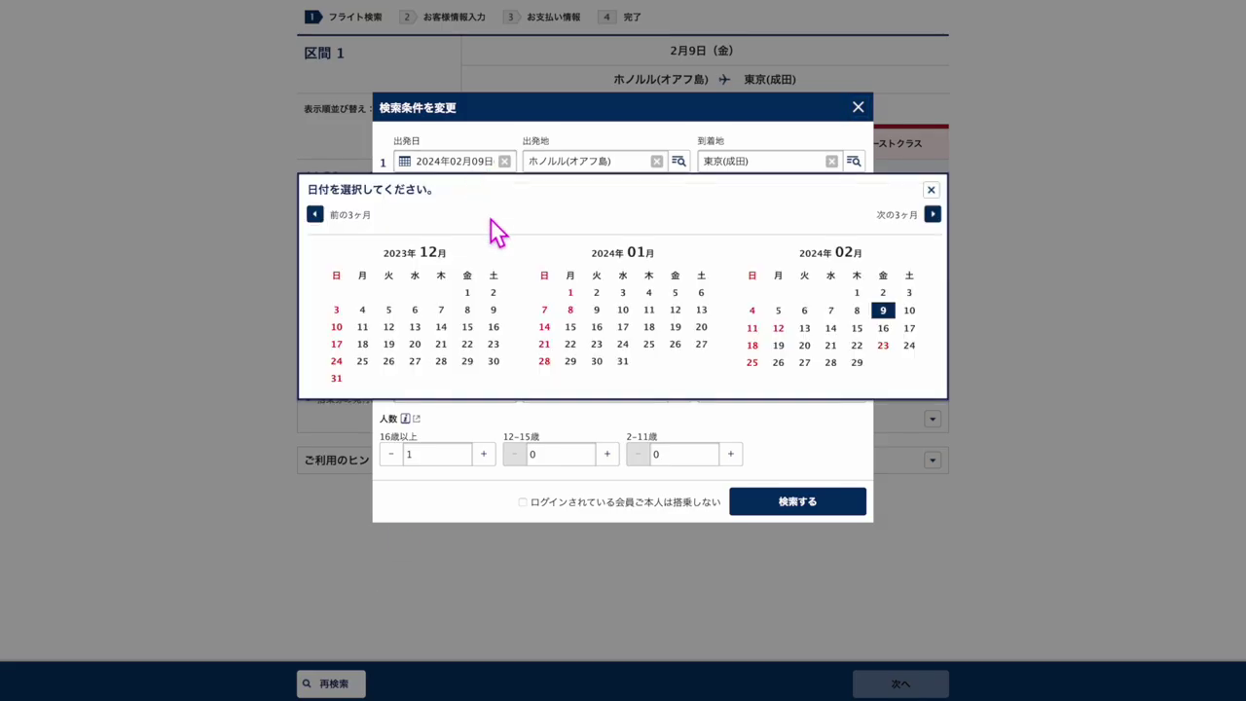
left_click(781, 331)
left_click(808, 503)
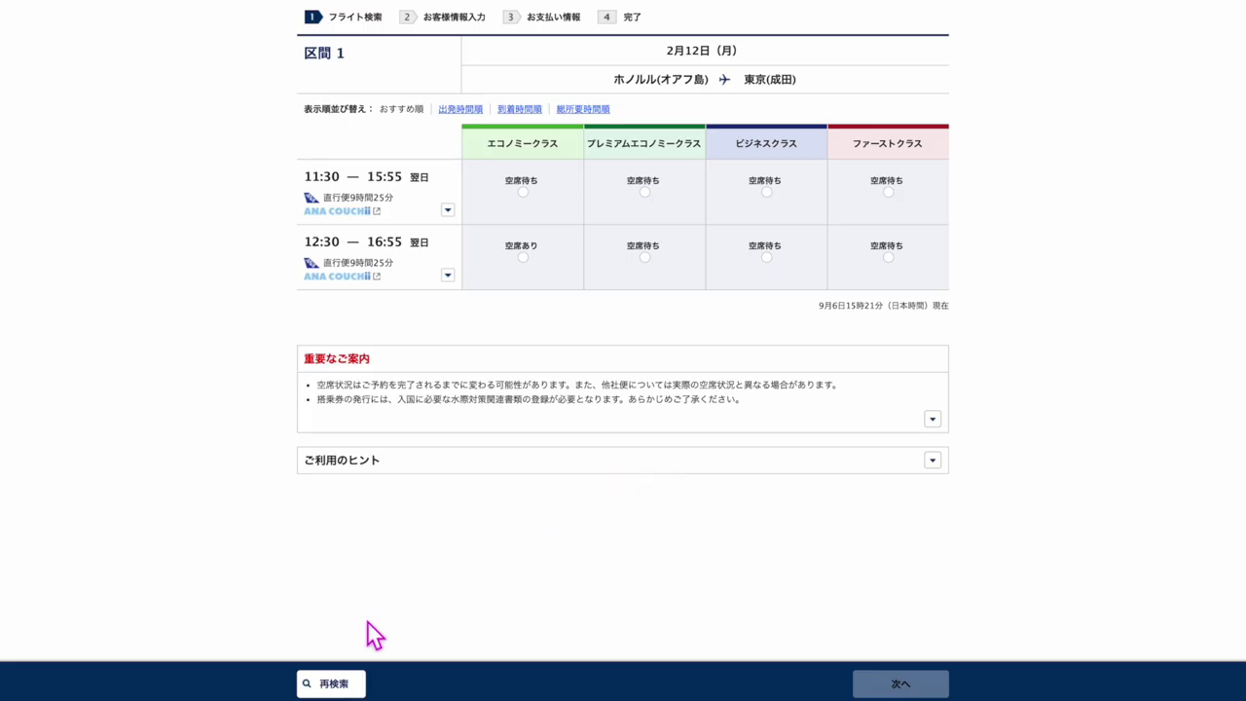
- Rerun the Honolulu to Tokyo (Narita) search for February 13, 2024, and for February 14, 2024
left_click(331, 683)
left_click(495, 161)
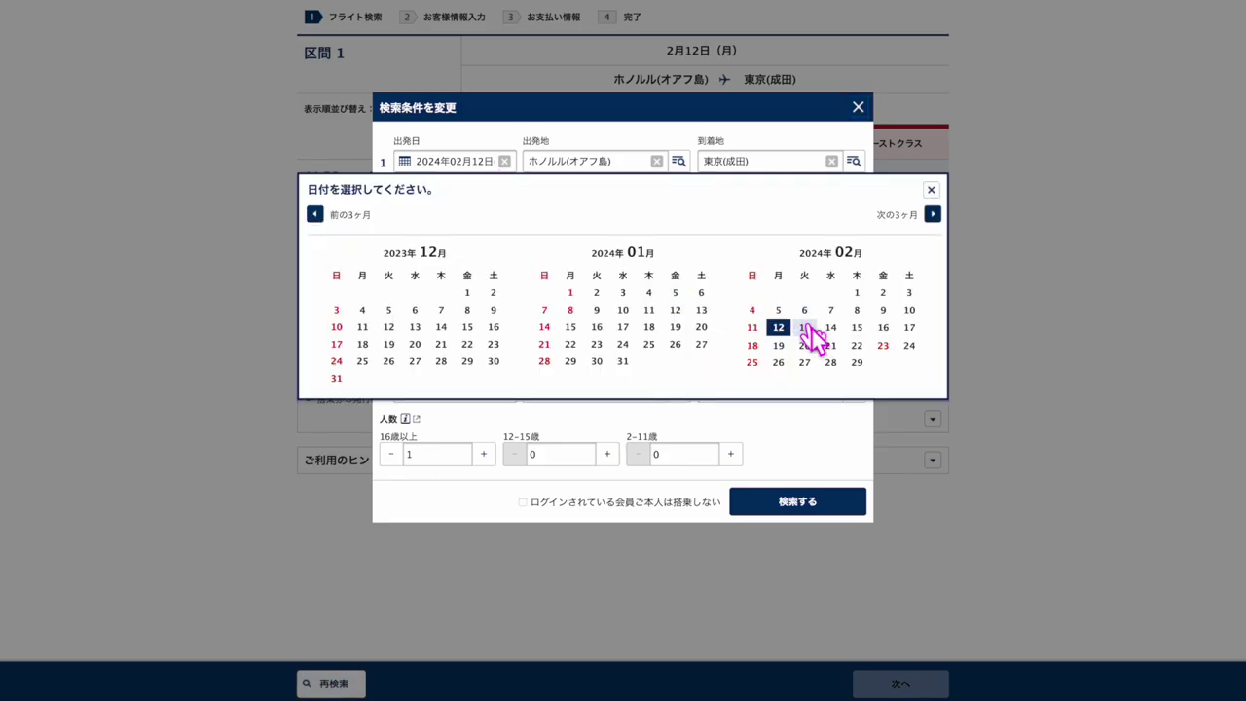
left_click(808, 331)
left_click(859, 507)
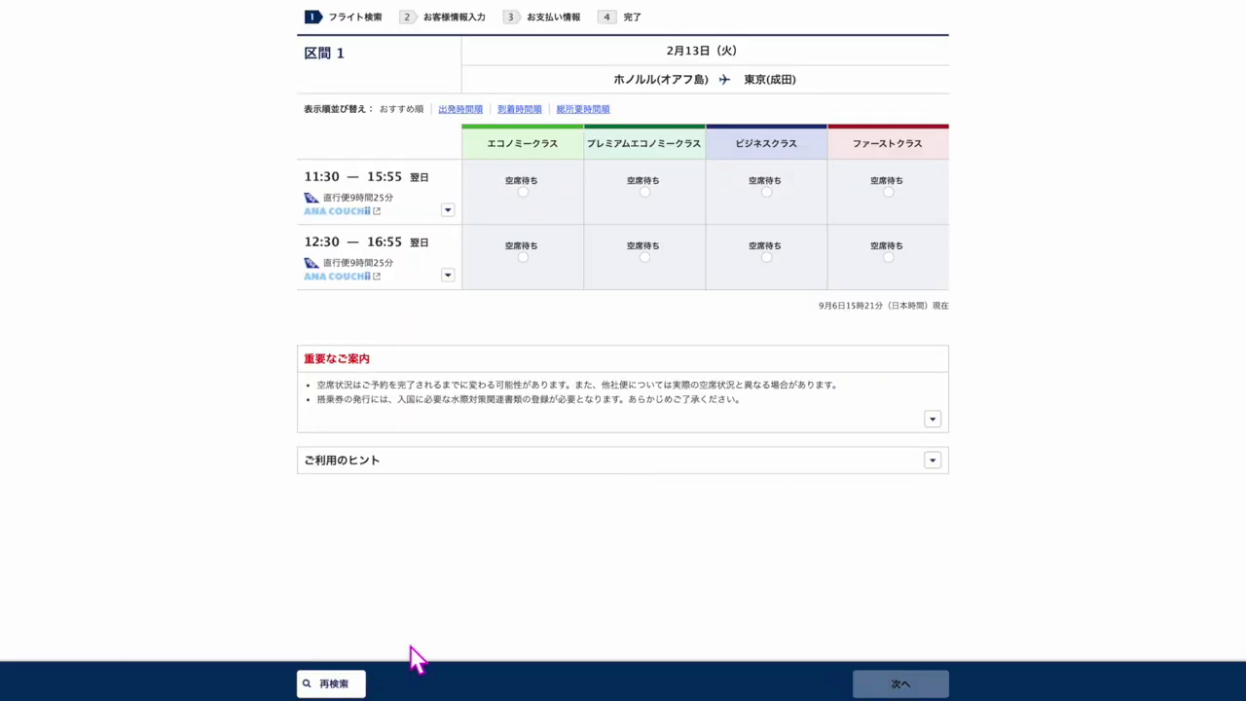
left_click(361, 682)
left_click(492, 166)
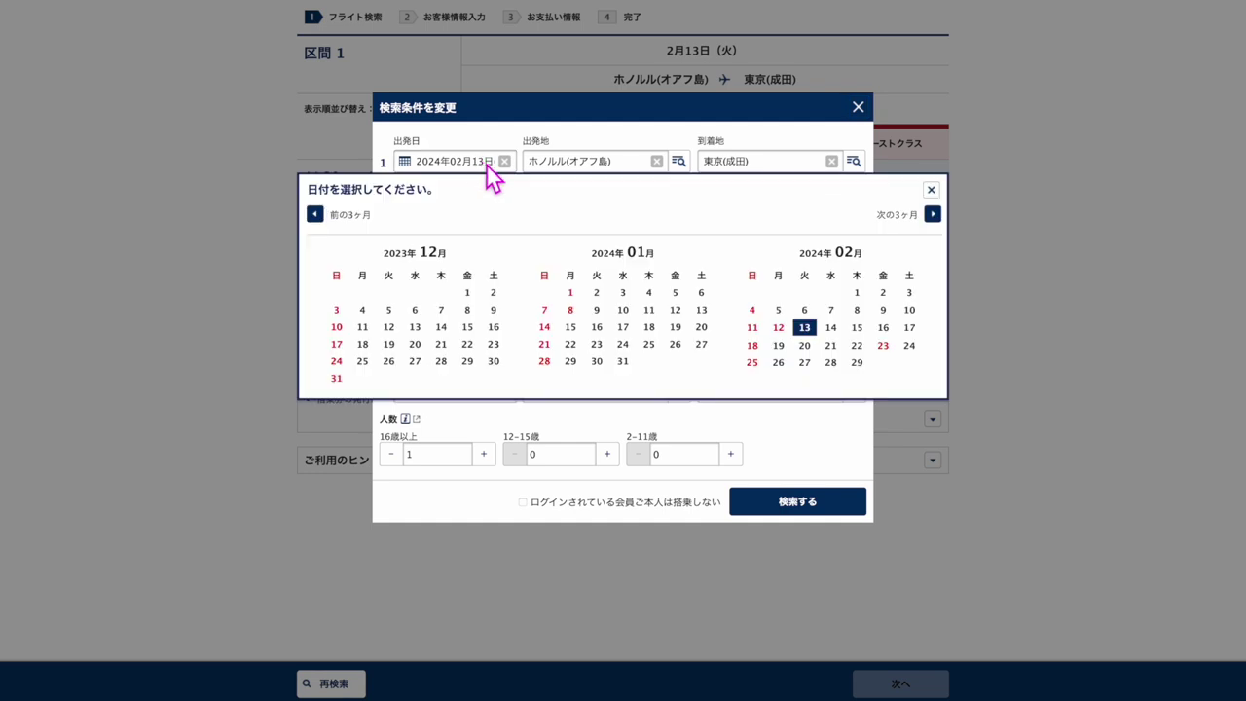
left_click(833, 312)
left_click(824, 503)
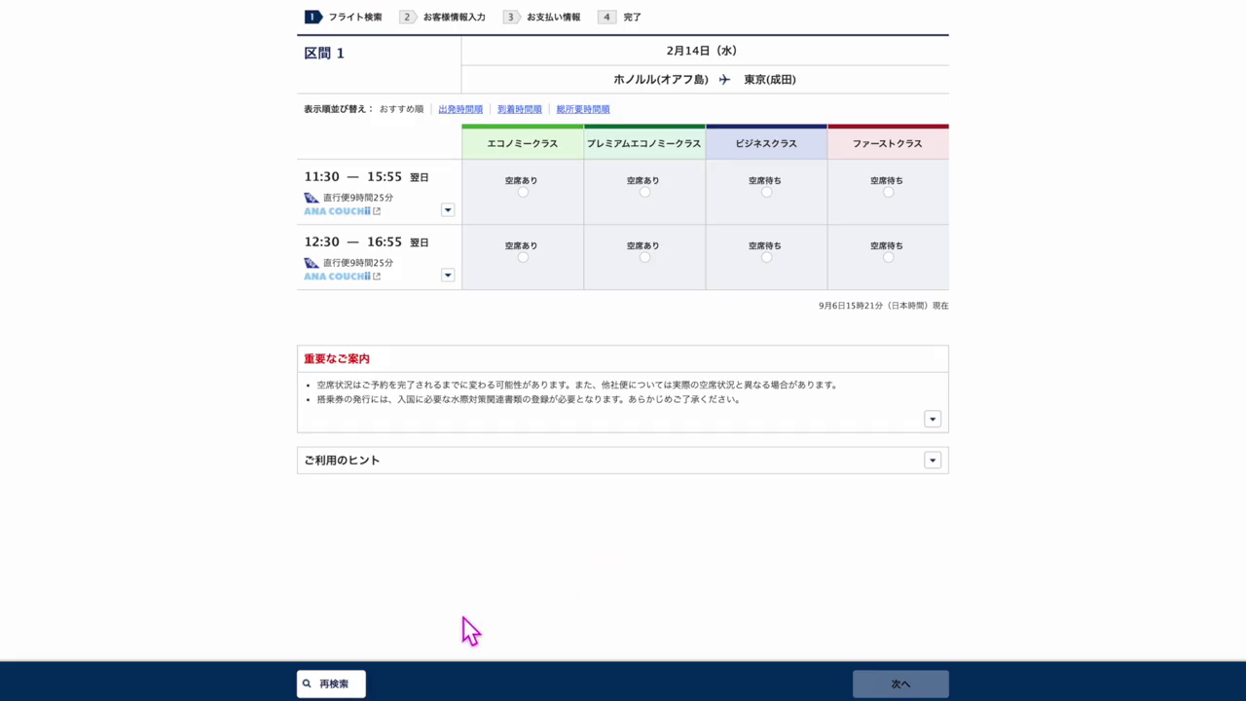
- Check segment 1 seat availability from Honolulu to Tokyo (Narita) on February 15, 2024, and February 16, 2024
left_click(341, 684)
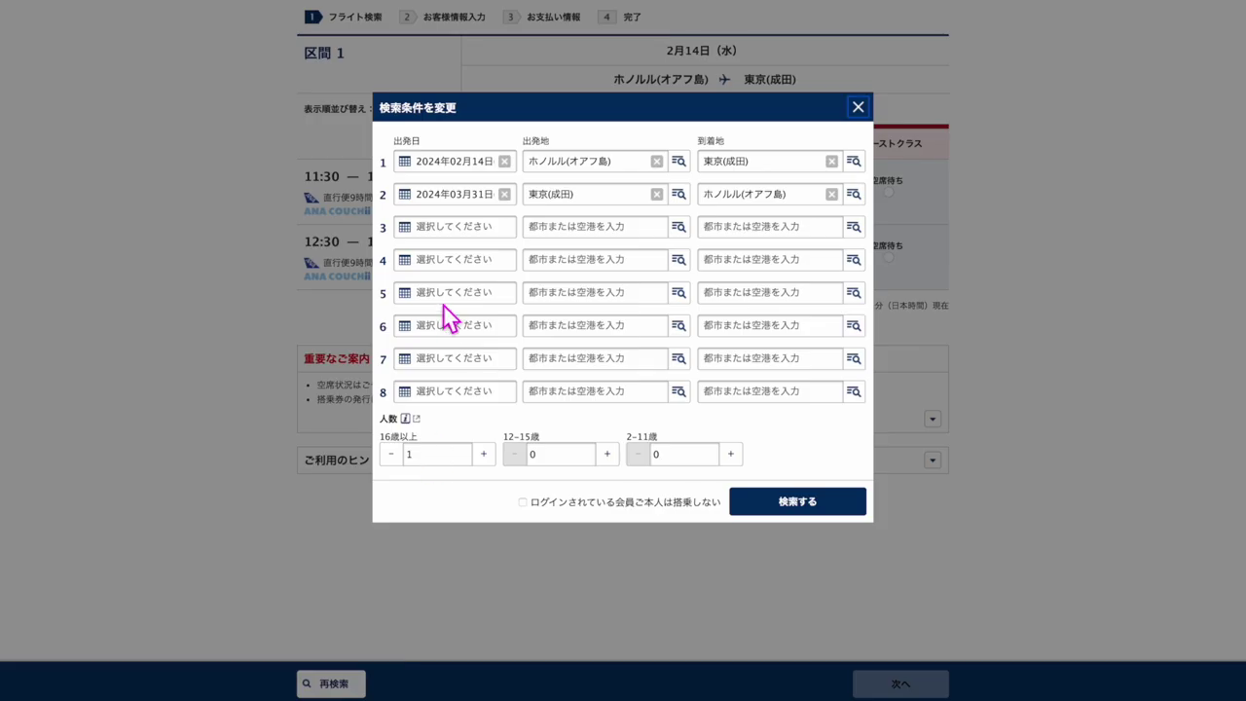
left_click(470, 162)
left_click(805, 328)
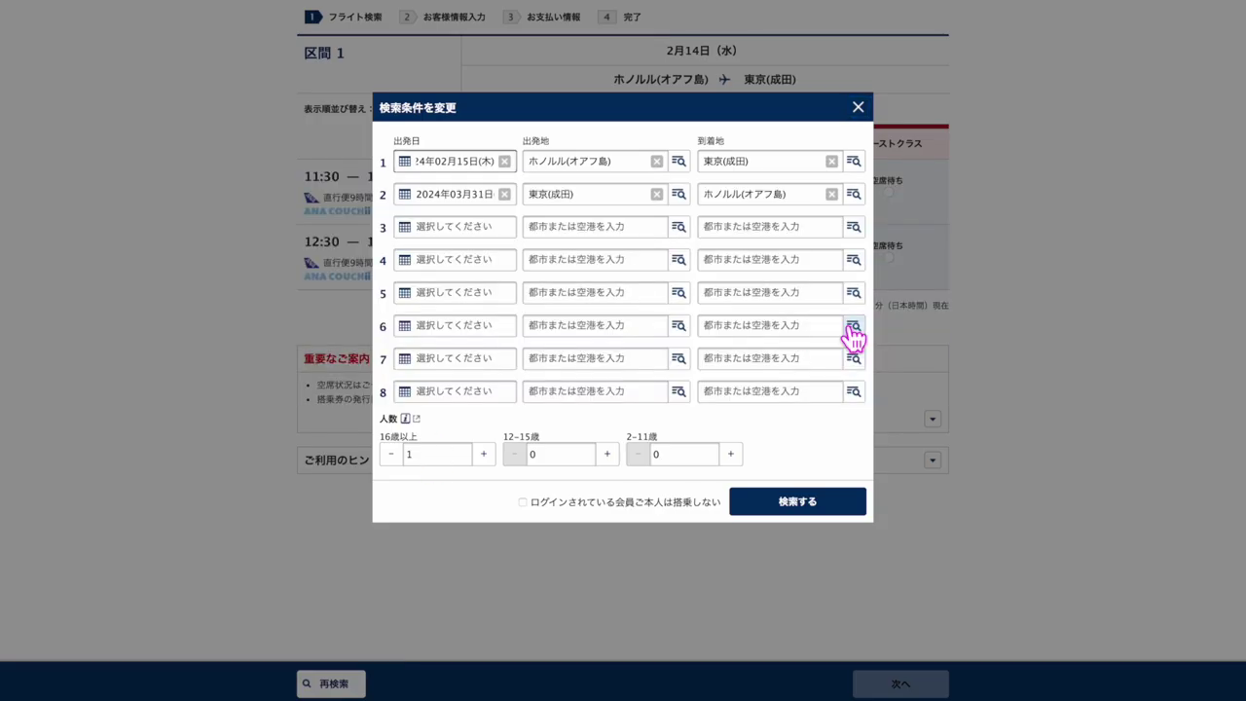
left_click(826, 508)
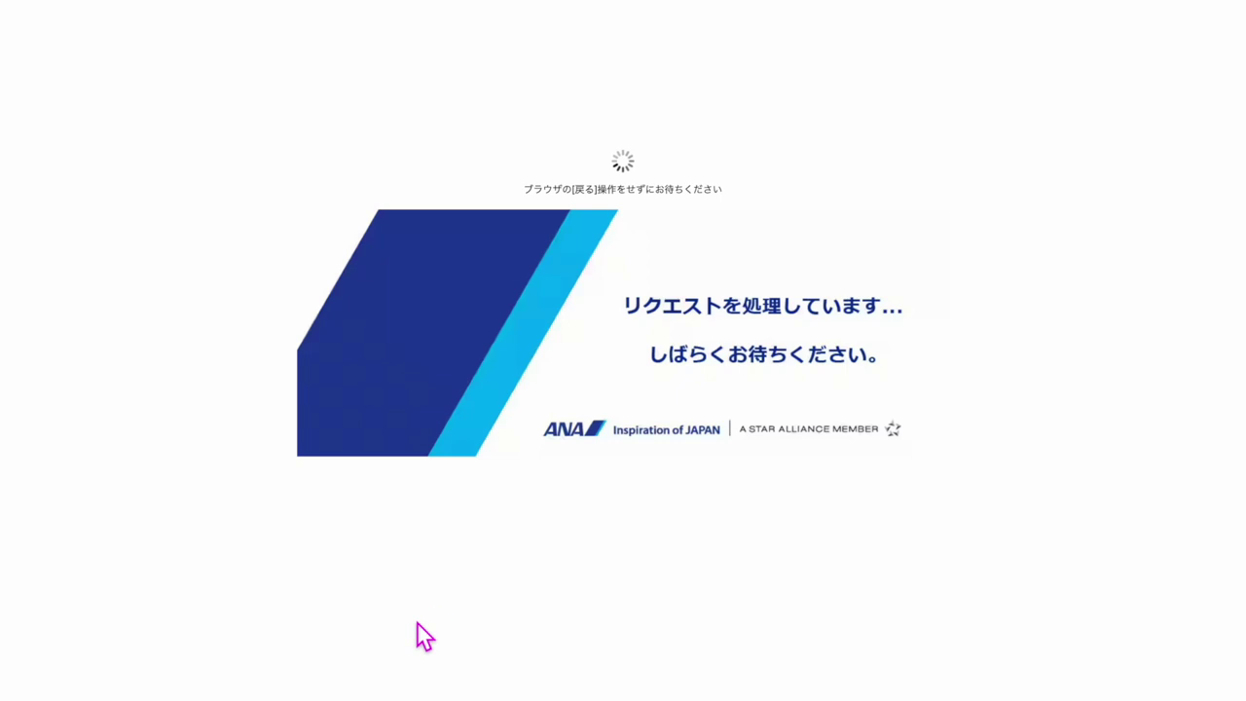
left_click(355, 683)
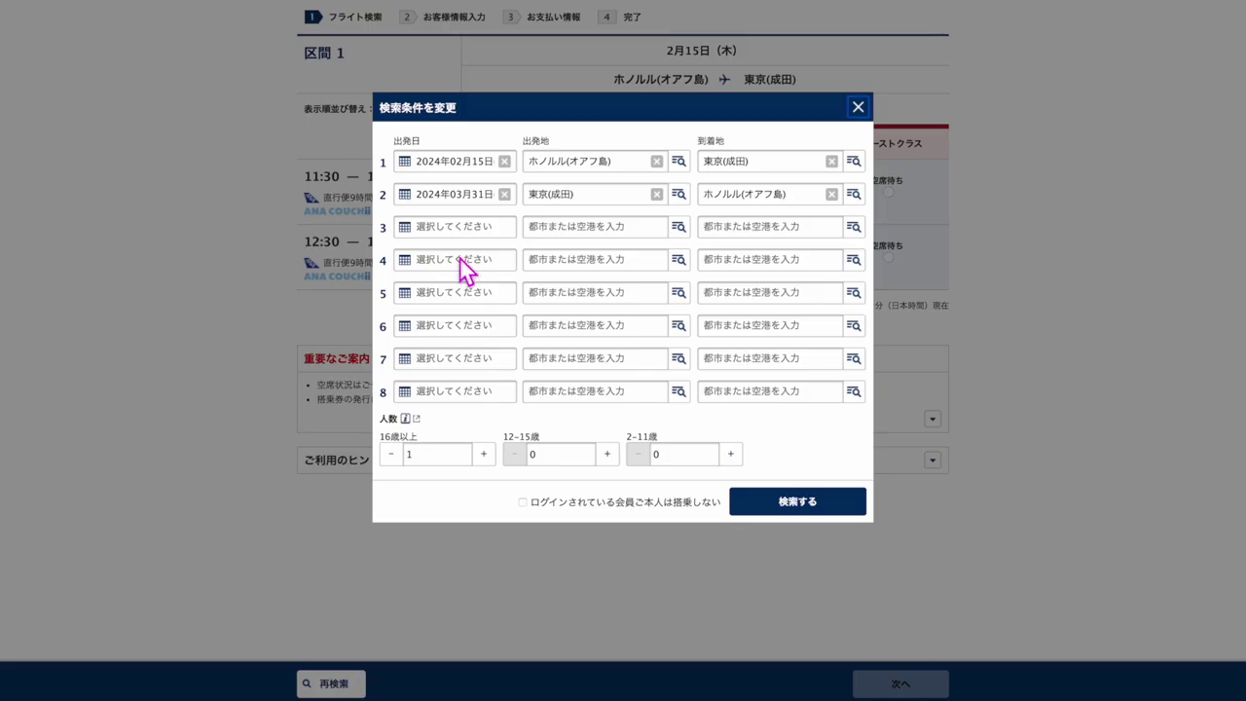
left_click(471, 166)
left_click(886, 327)
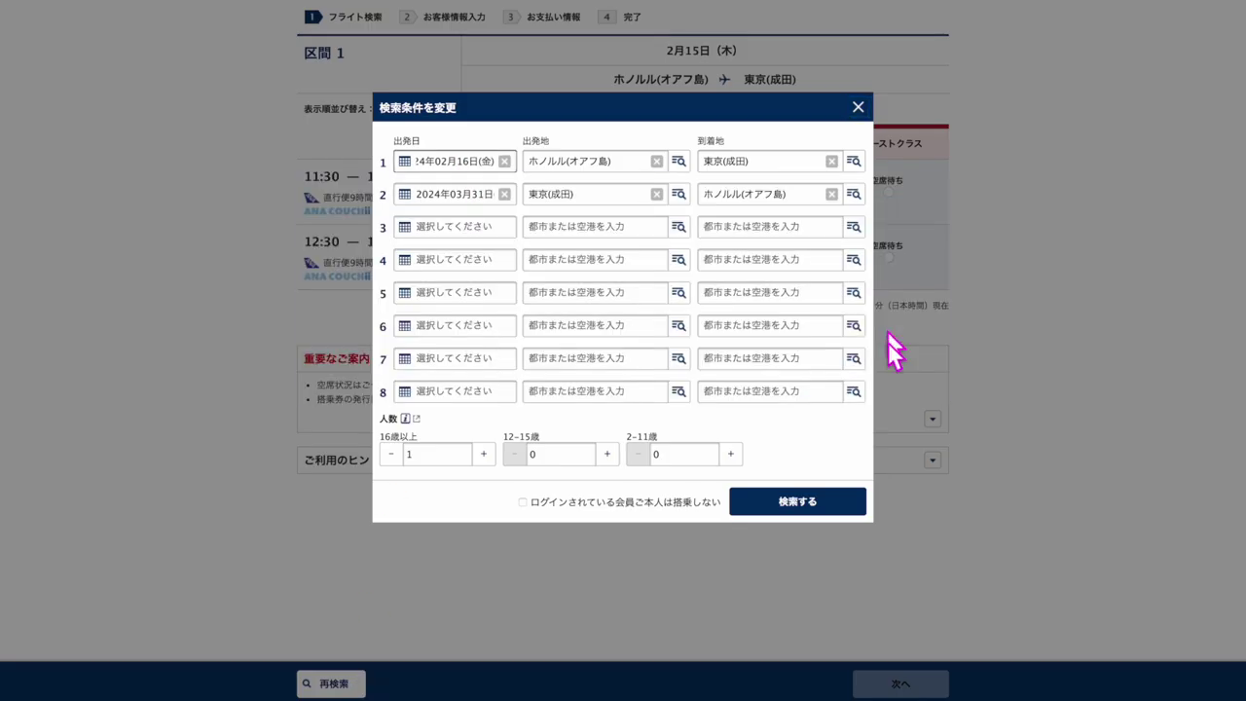
left_click(831, 501)
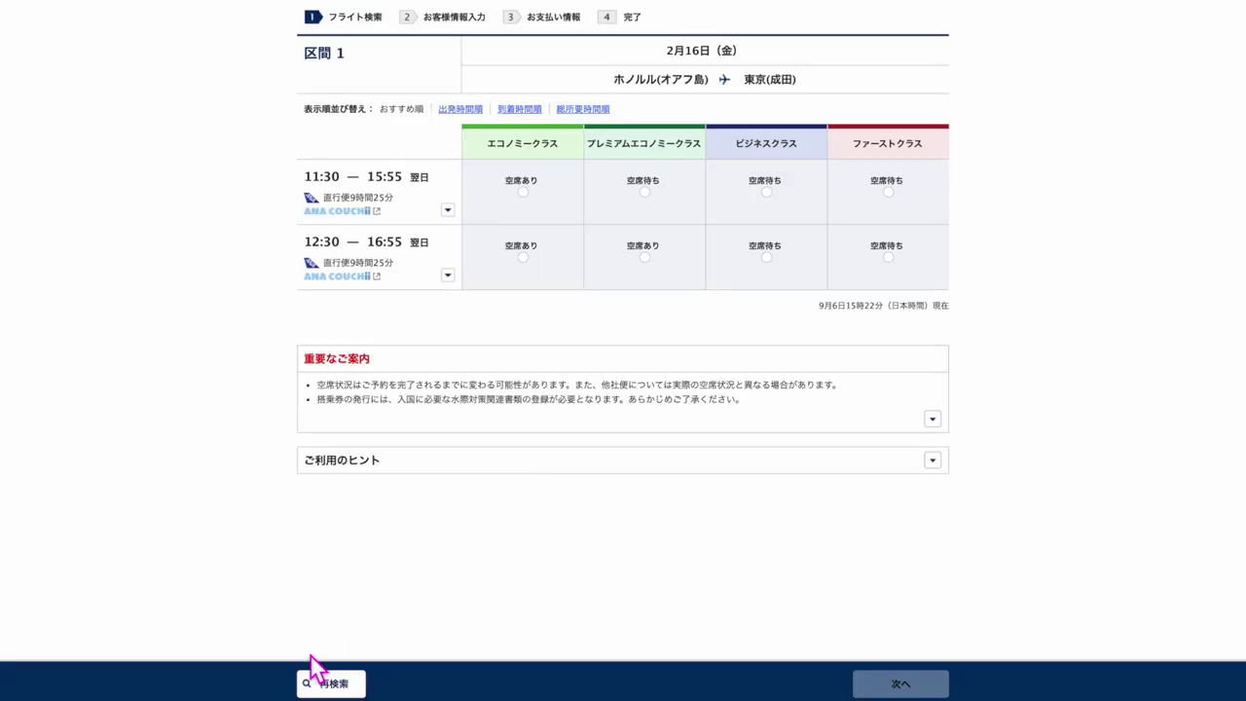
- Set the segment 1 departure date to February 19, 2024, and rerun the availability search
left_click(317, 682)
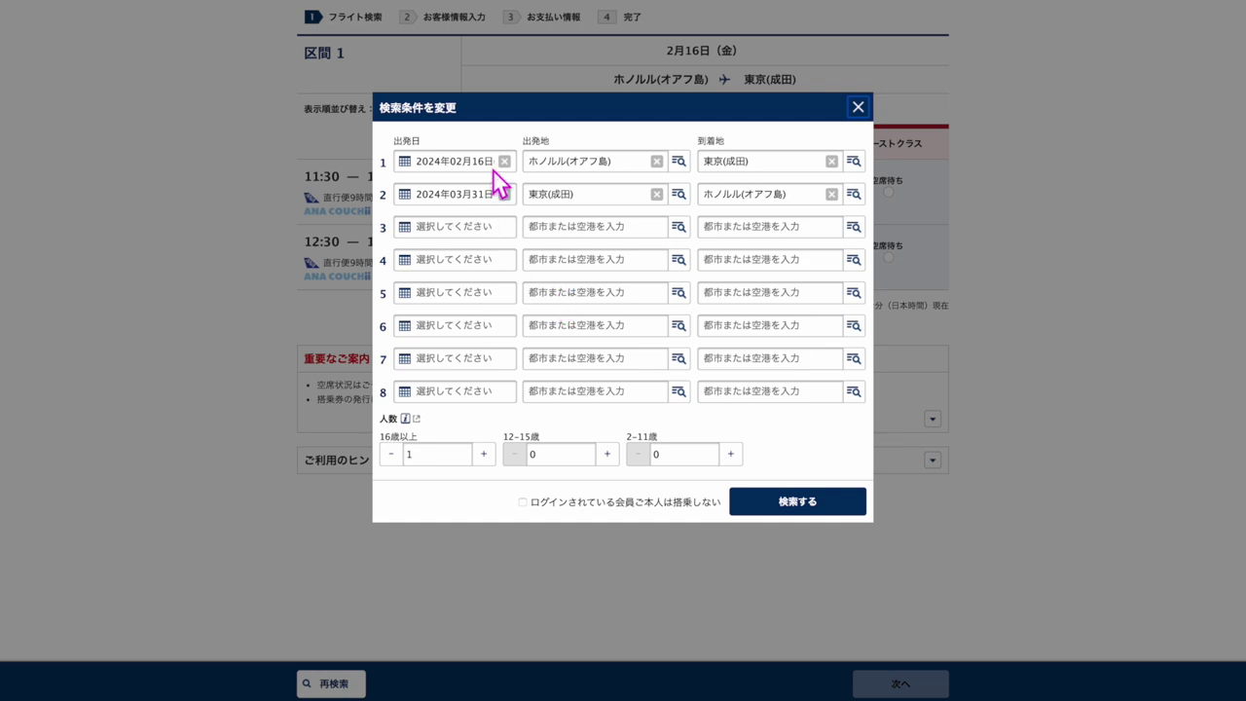
left_click(493, 170)
left_click(787, 347)
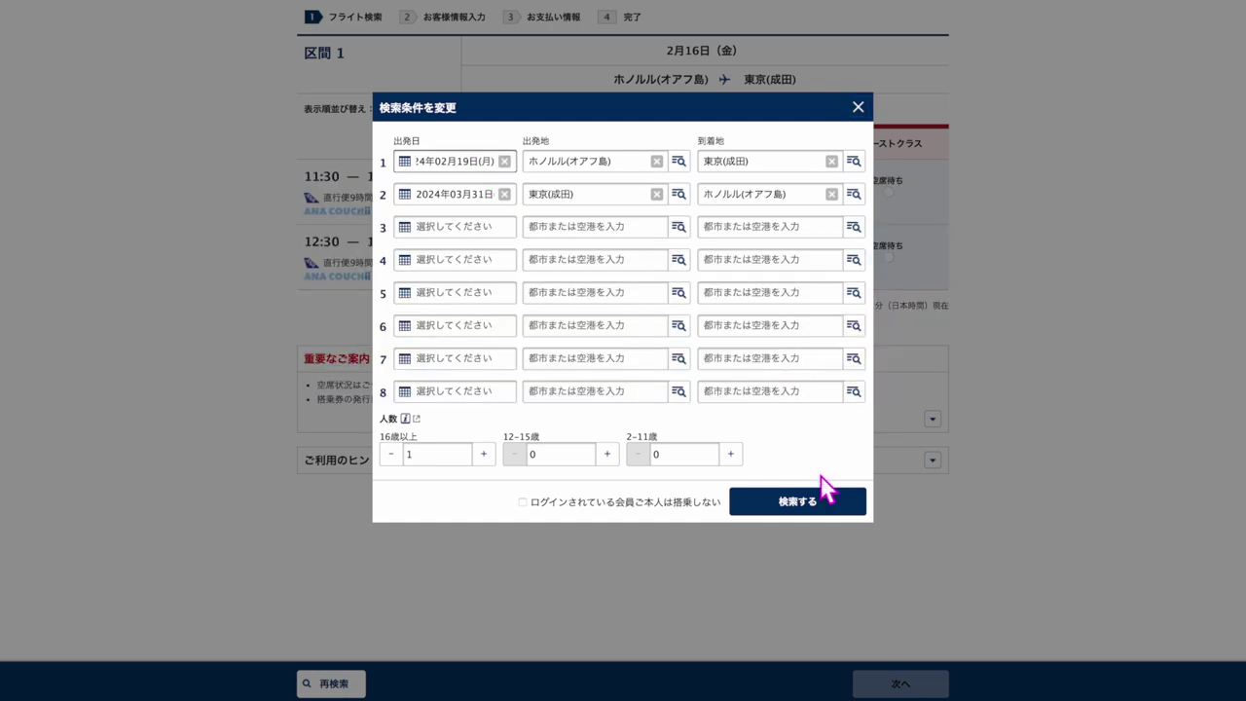
left_click(824, 502)
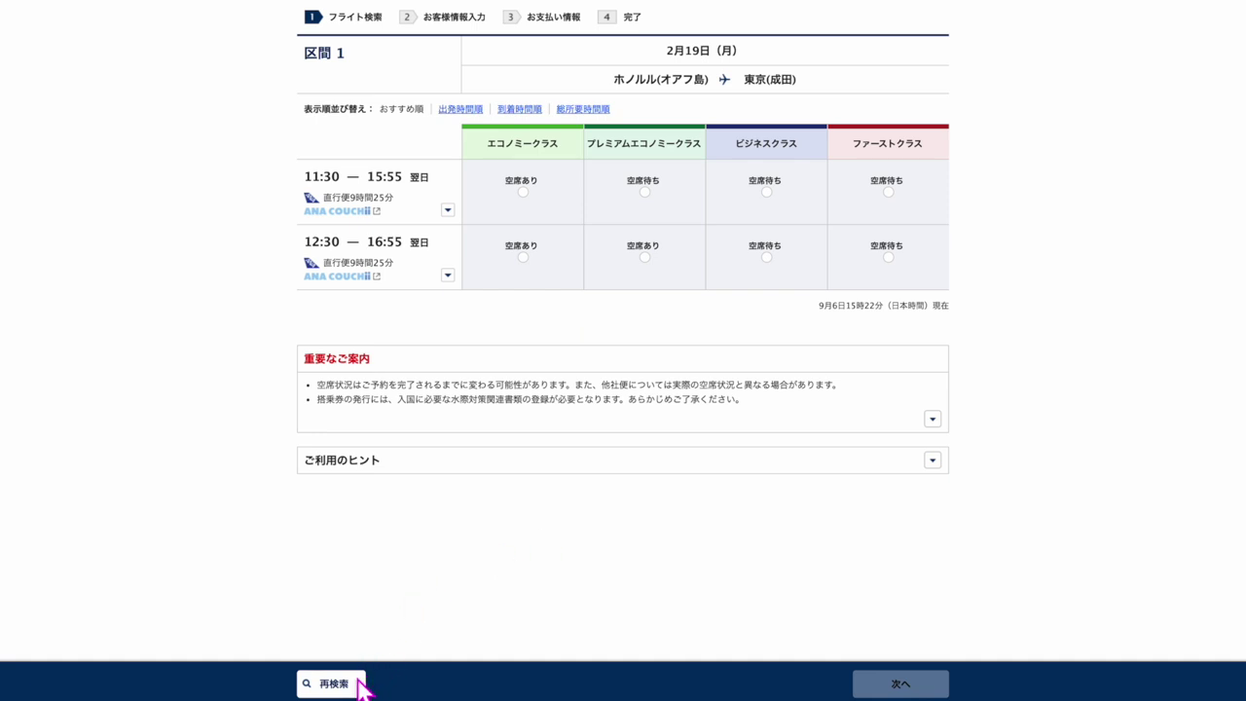
- Search segment 1 seat availability from Honolulu to Tokyo (Narita) for February 20, 2024, and for February 21, 2024
left_click(356, 684)
left_click(458, 161)
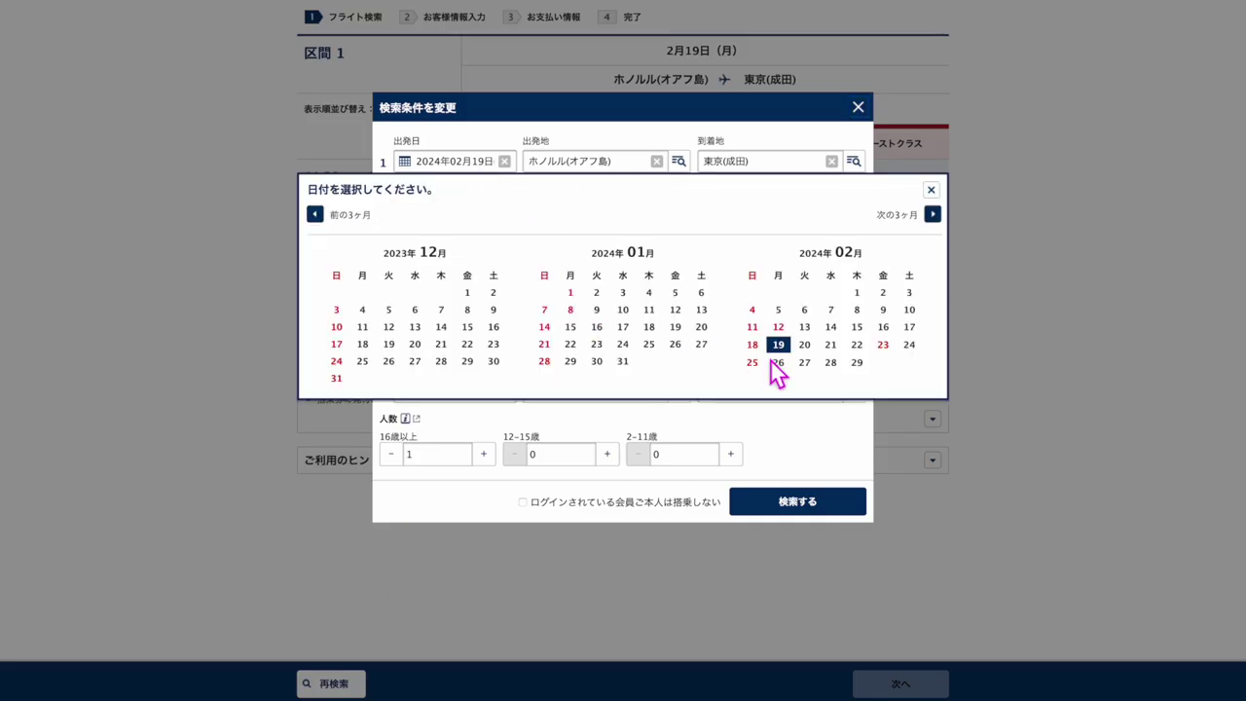
left_click(806, 349)
left_click(800, 503)
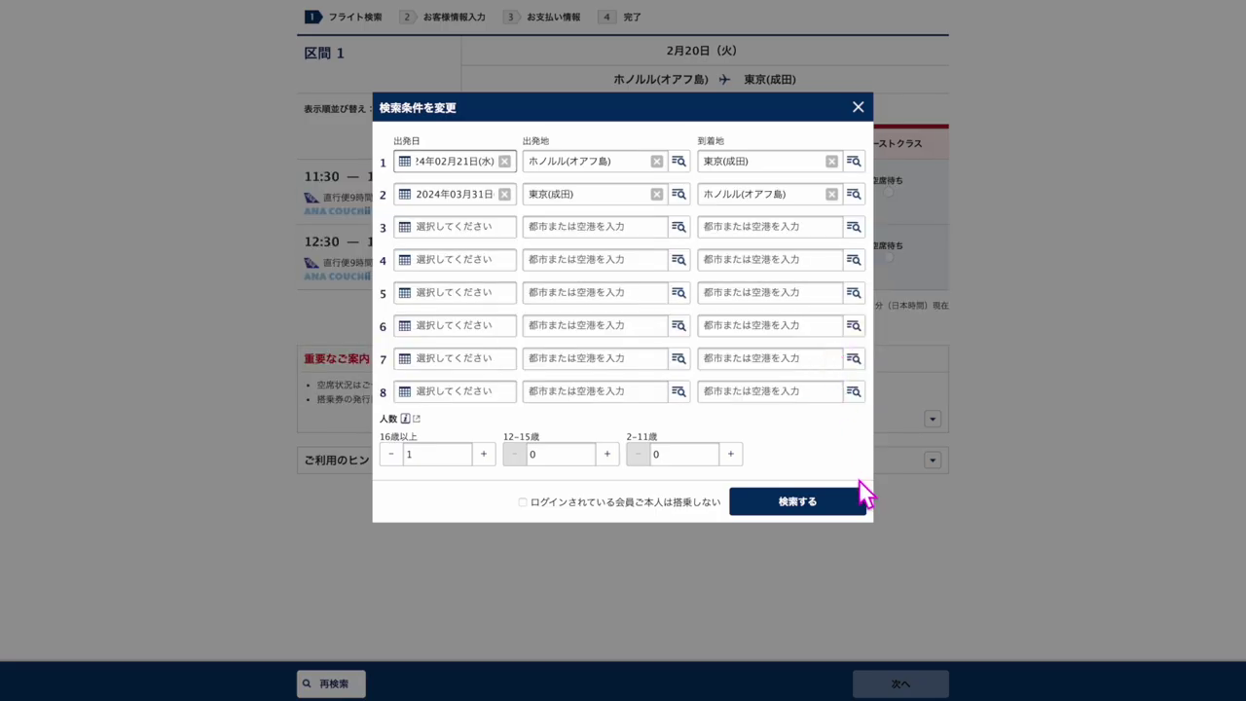
left_click(857, 502)
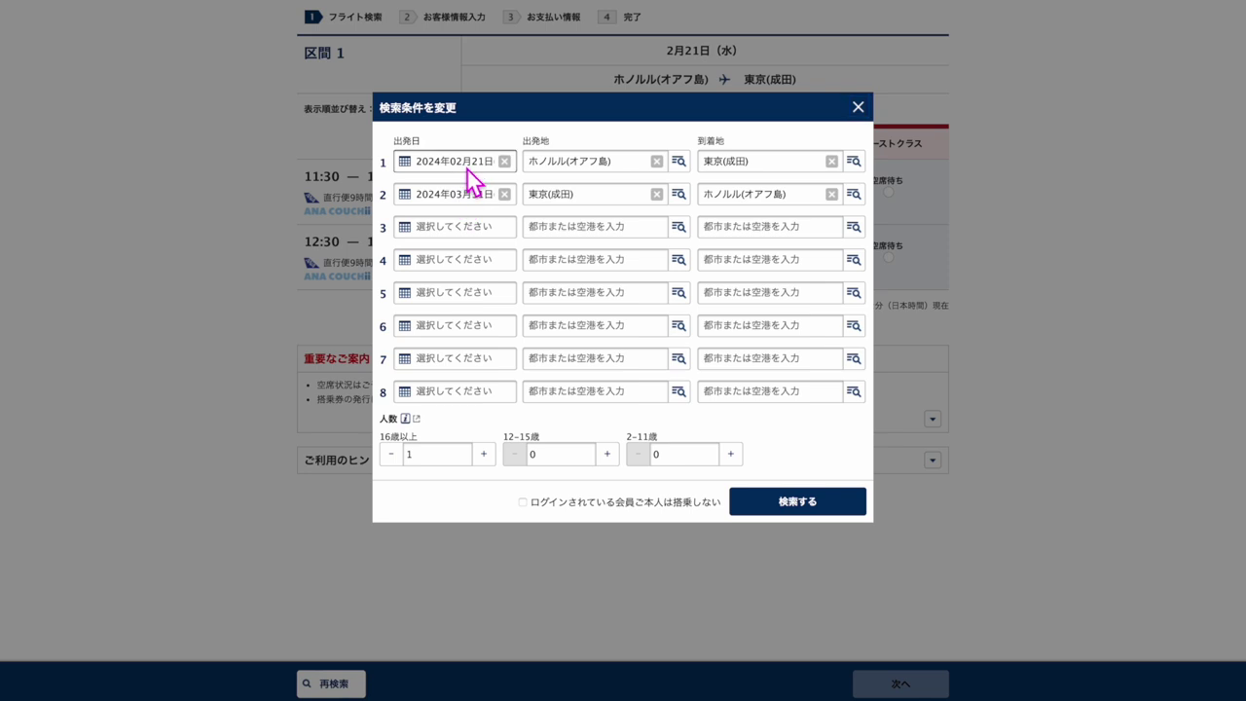
- Set the segment 1 departure date to February 22, 2024, and rerun the search
left_click(468, 197)
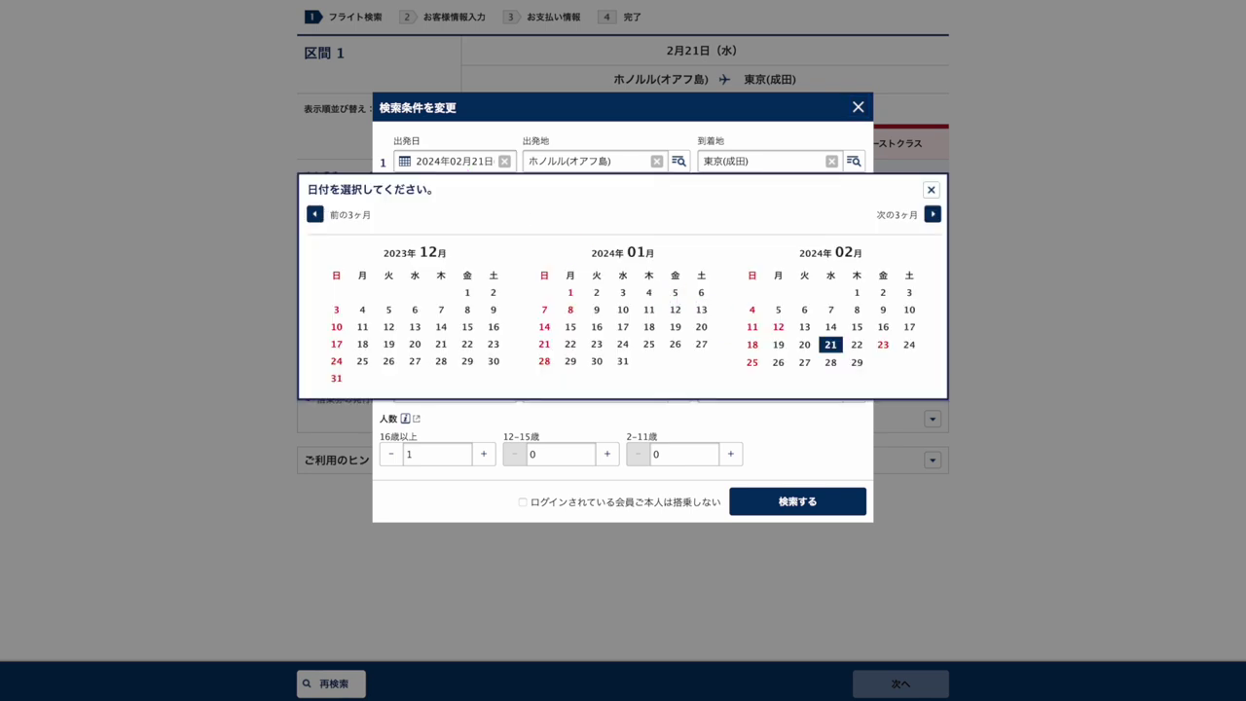
left_click(853, 360)
left_click(829, 502)
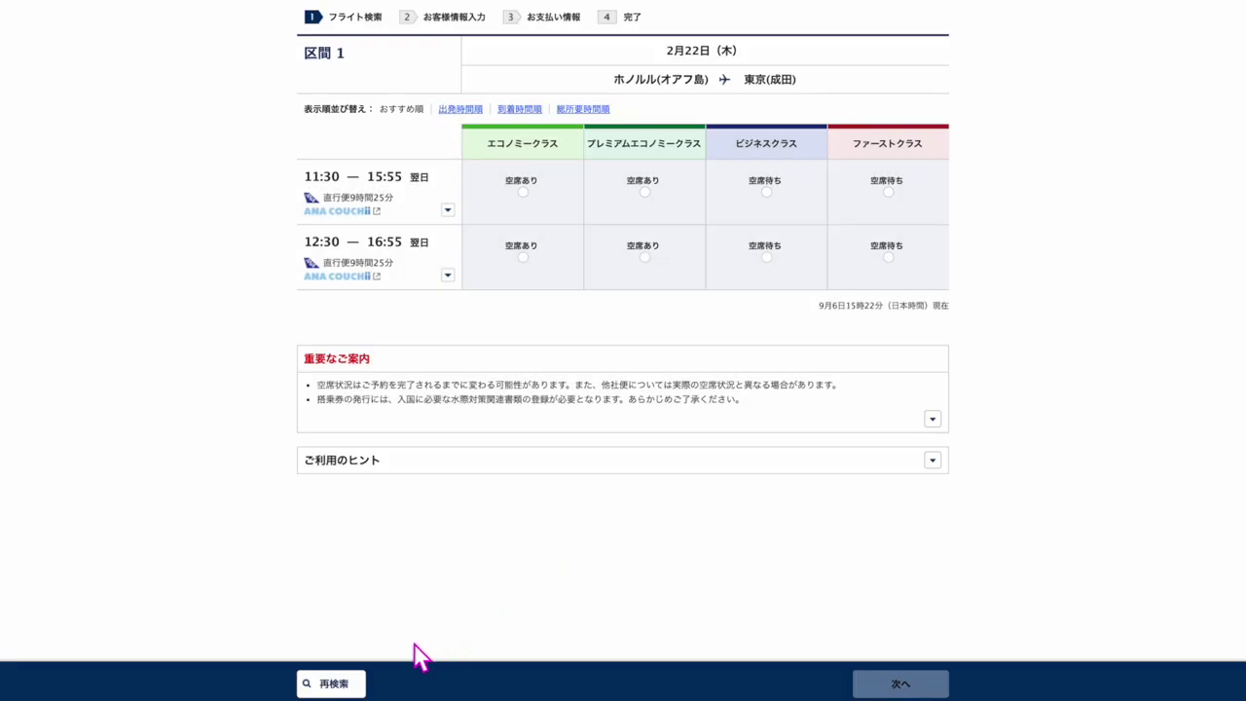
- Search segment 1 availability for February 26, 2024, and select First Class on the 12:30 flight
left_click(360, 684)
left_click(485, 198)
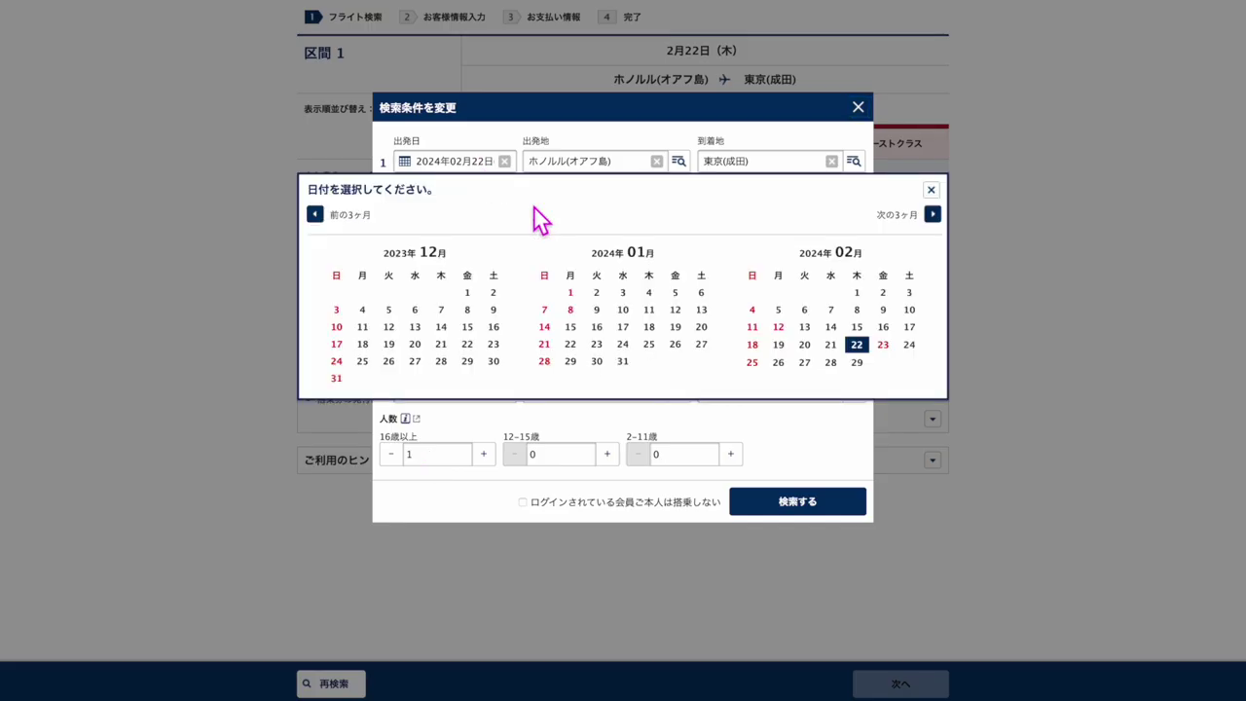
left_click(811, 329)
left_click(797, 502)
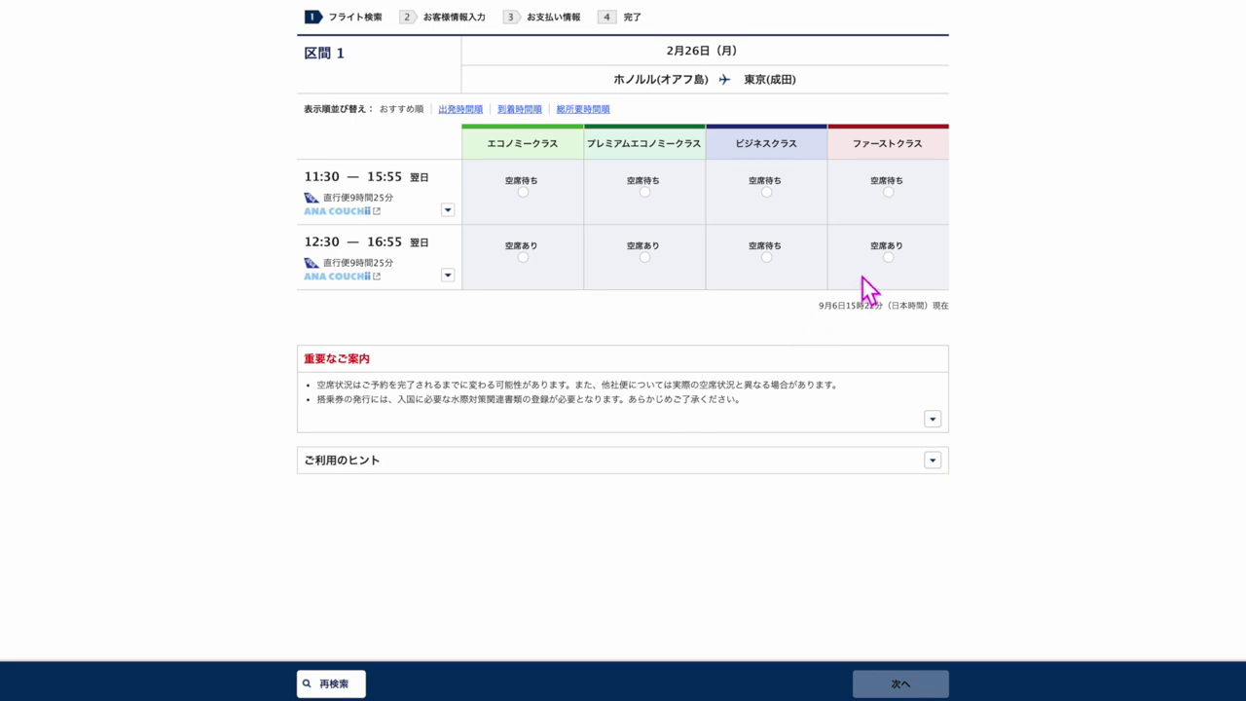
left_click(862, 277)
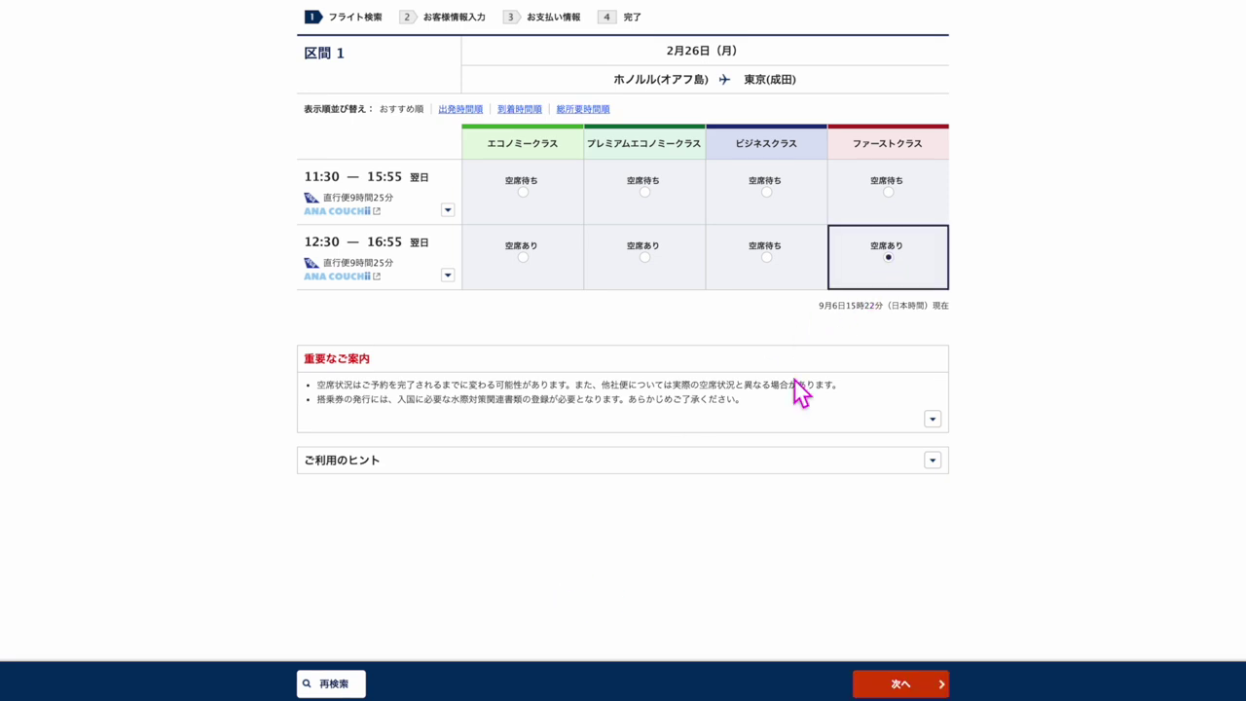
- Change the segment 1 departure date to February 27, 2024, and search the flights again
left_click(361, 682)
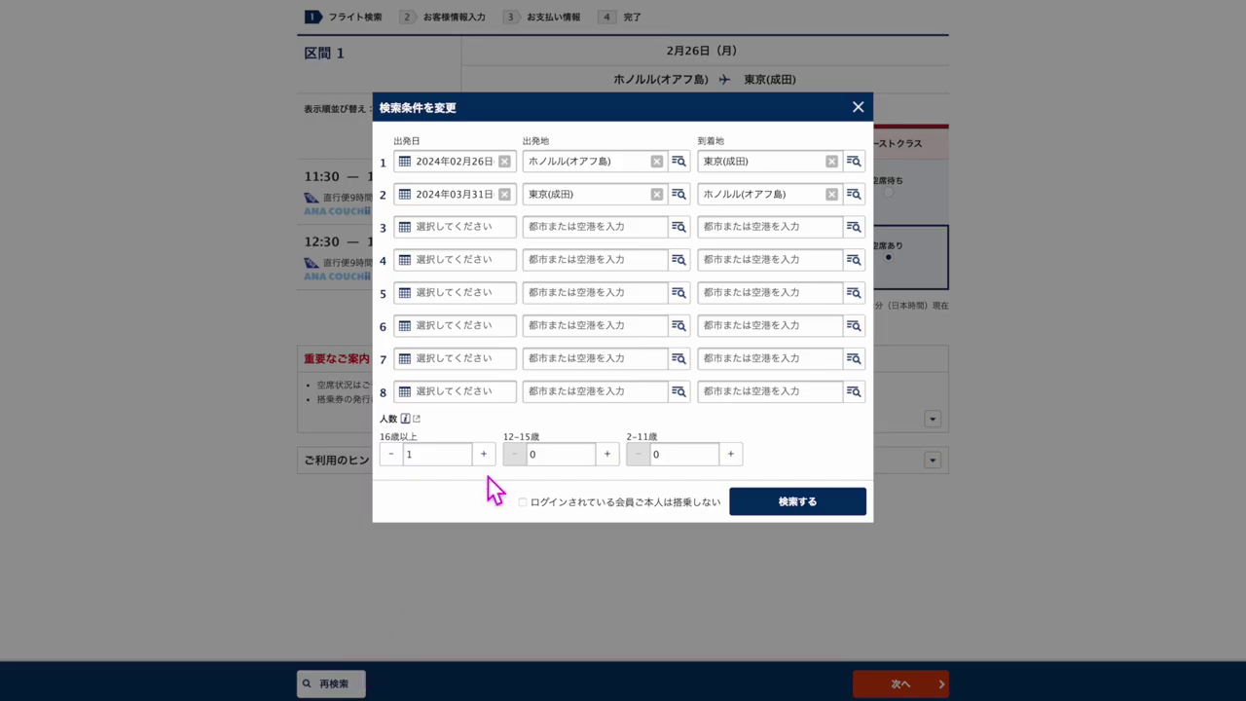
left_click(466, 161)
left_click(804, 361)
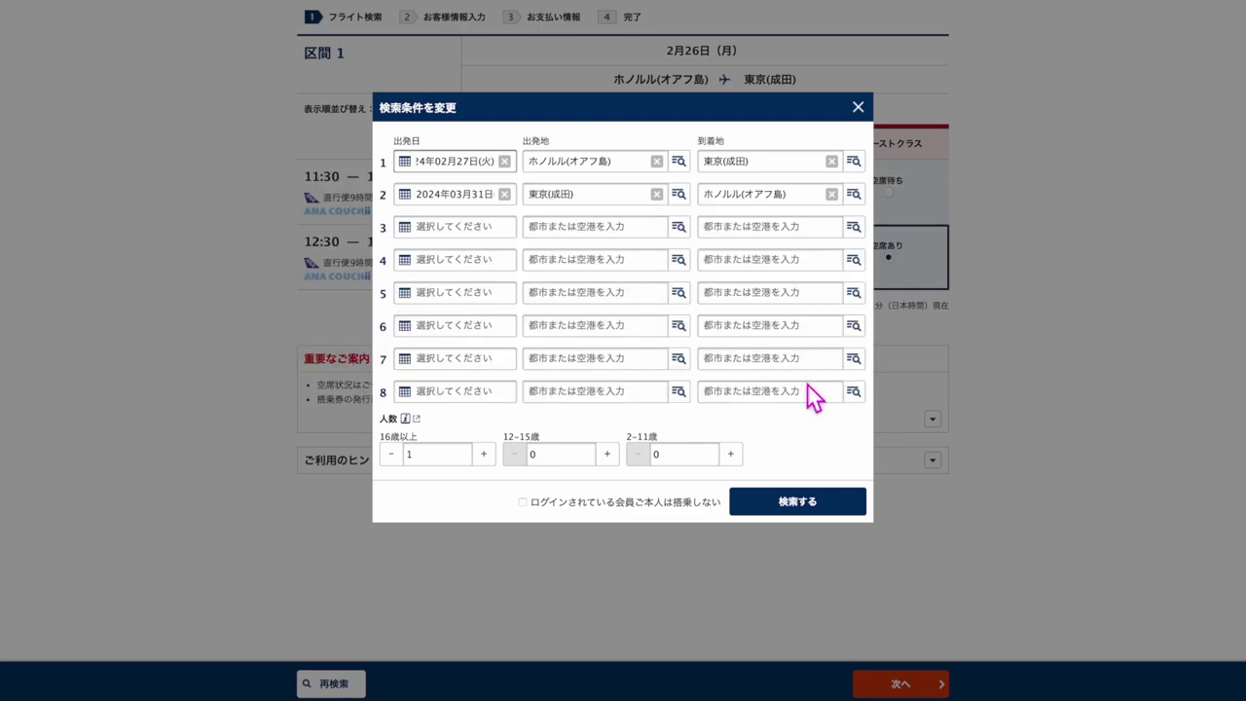
left_click(818, 504)
- Search segment 1 availability for February 28, 2024, and select First Class on the 12:30 flight
left_click(353, 679)
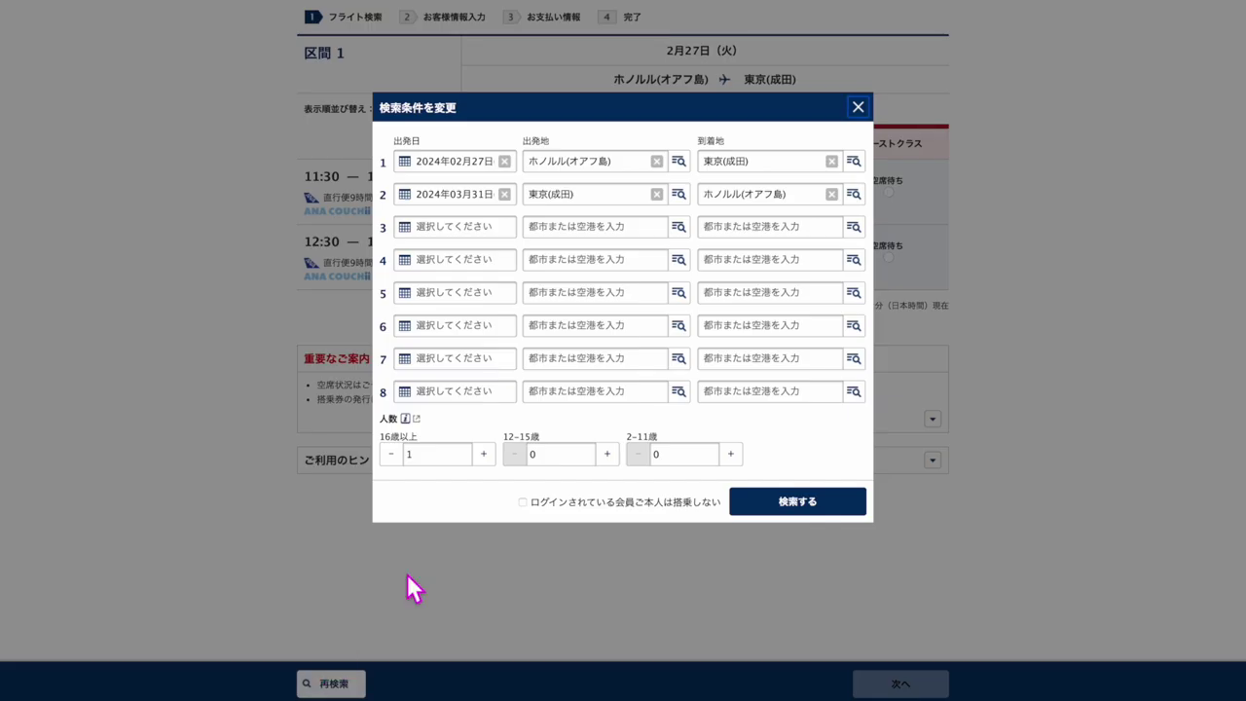
left_click(479, 167)
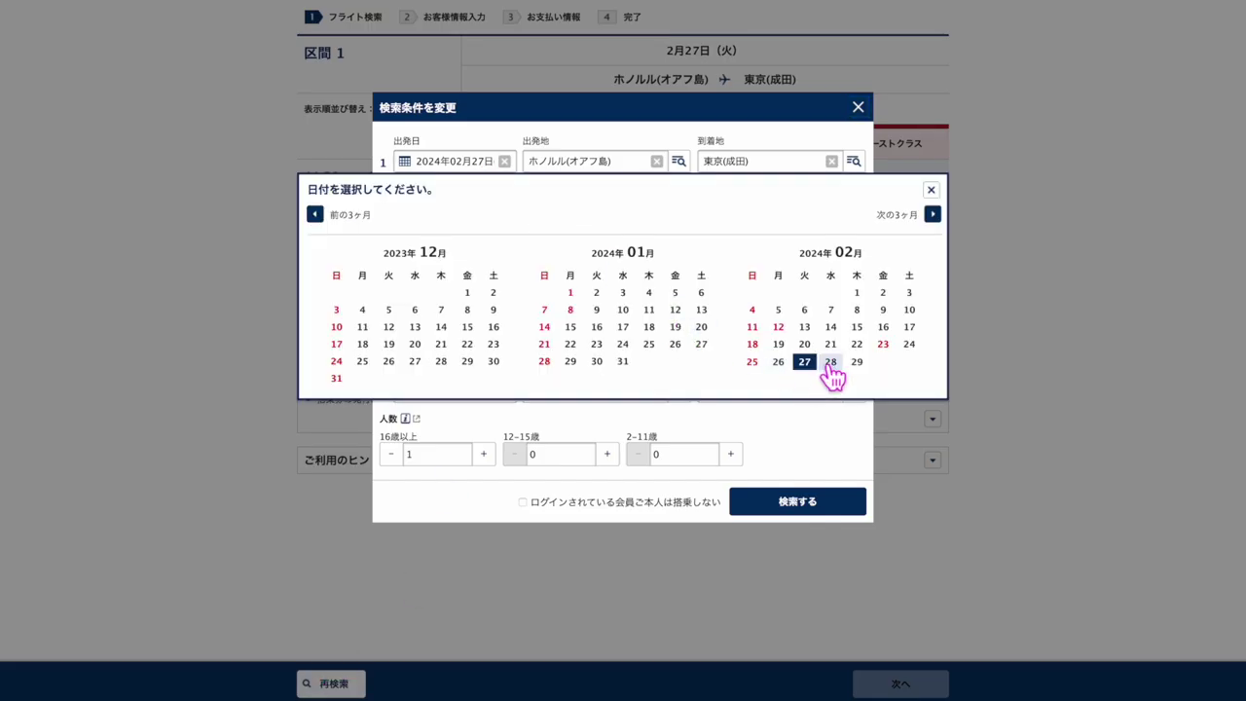
left_click(828, 362)
left_click(847, 503)
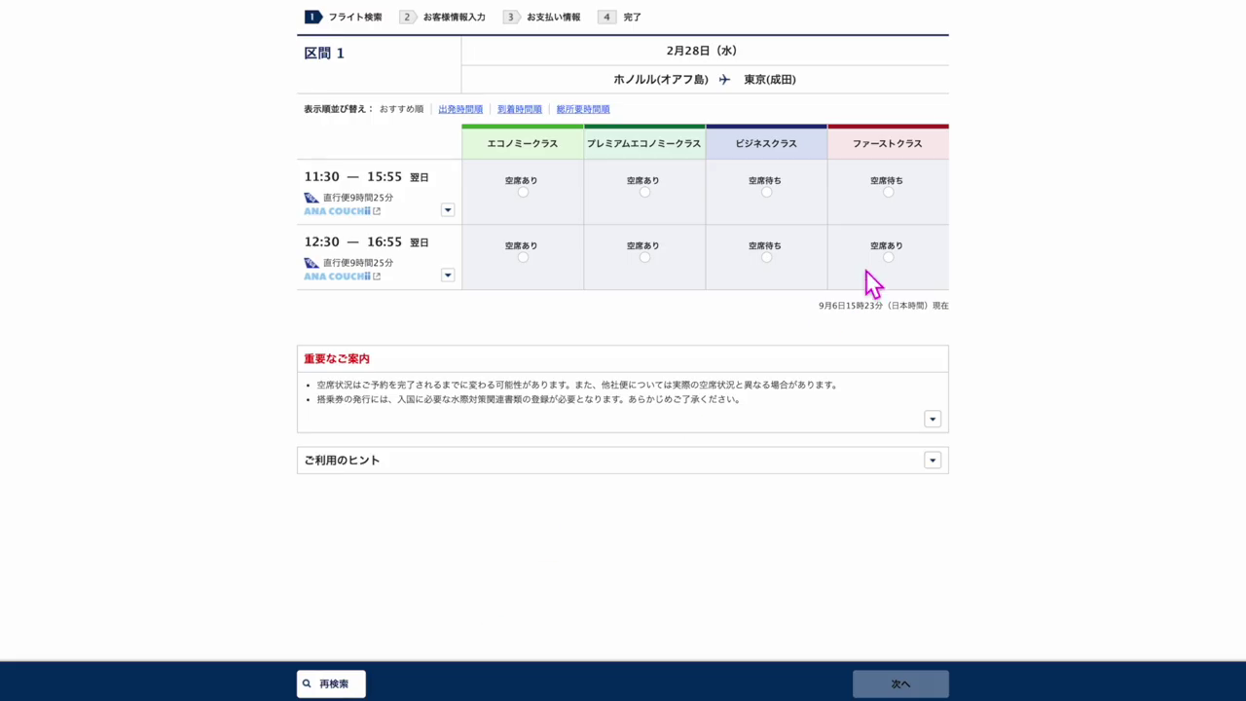
left_click(888, 257)
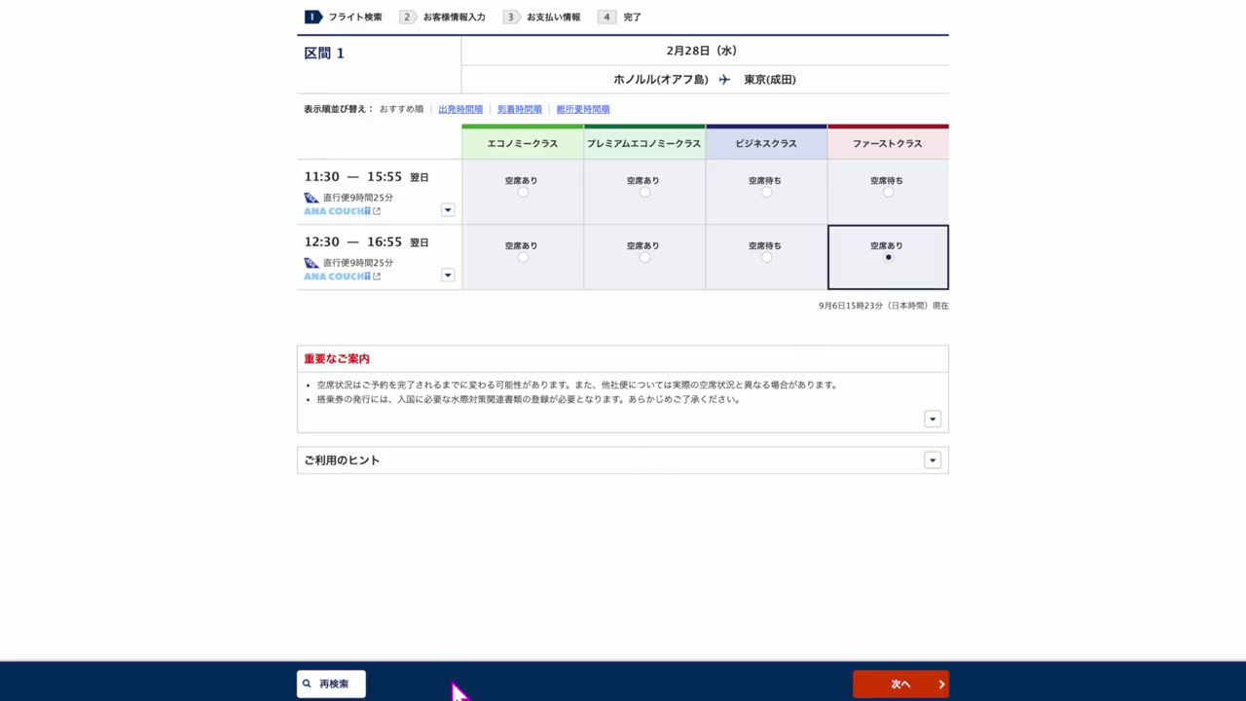
- Rerun the February 28, 2024 search with the same conditions and select First Class on the 12:30 flight again
left_click(356, 683)
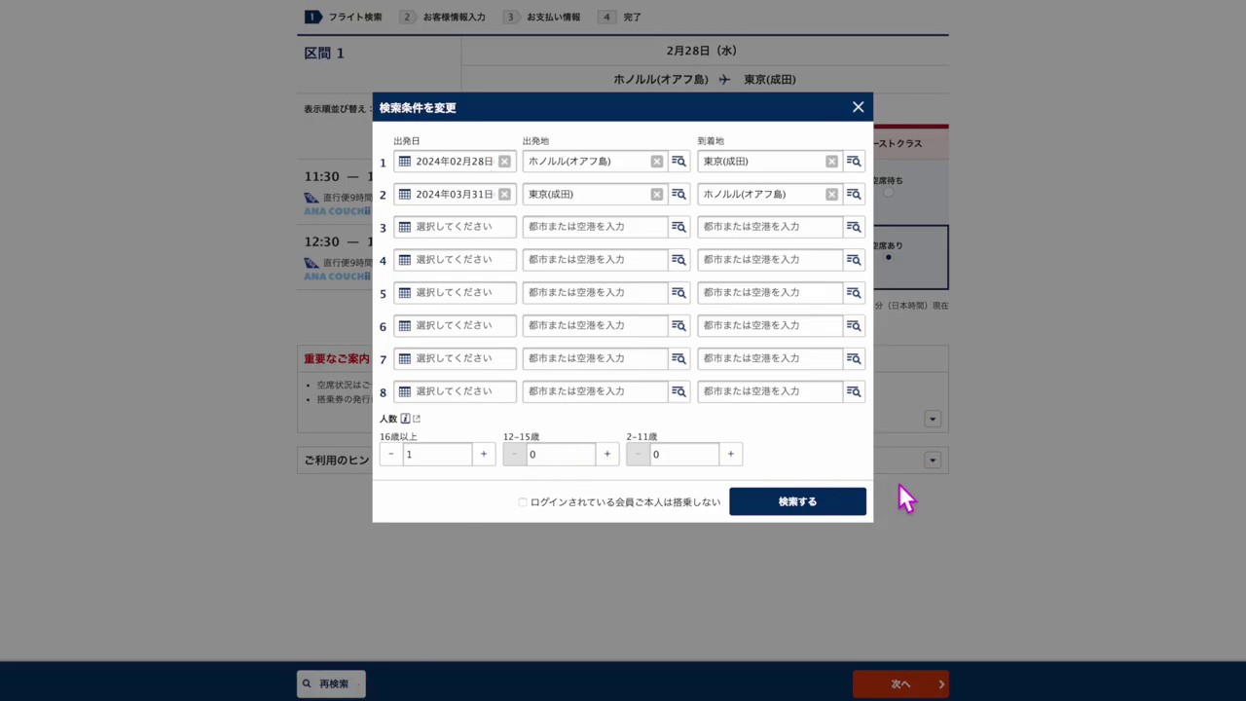
left_click(848, 502)
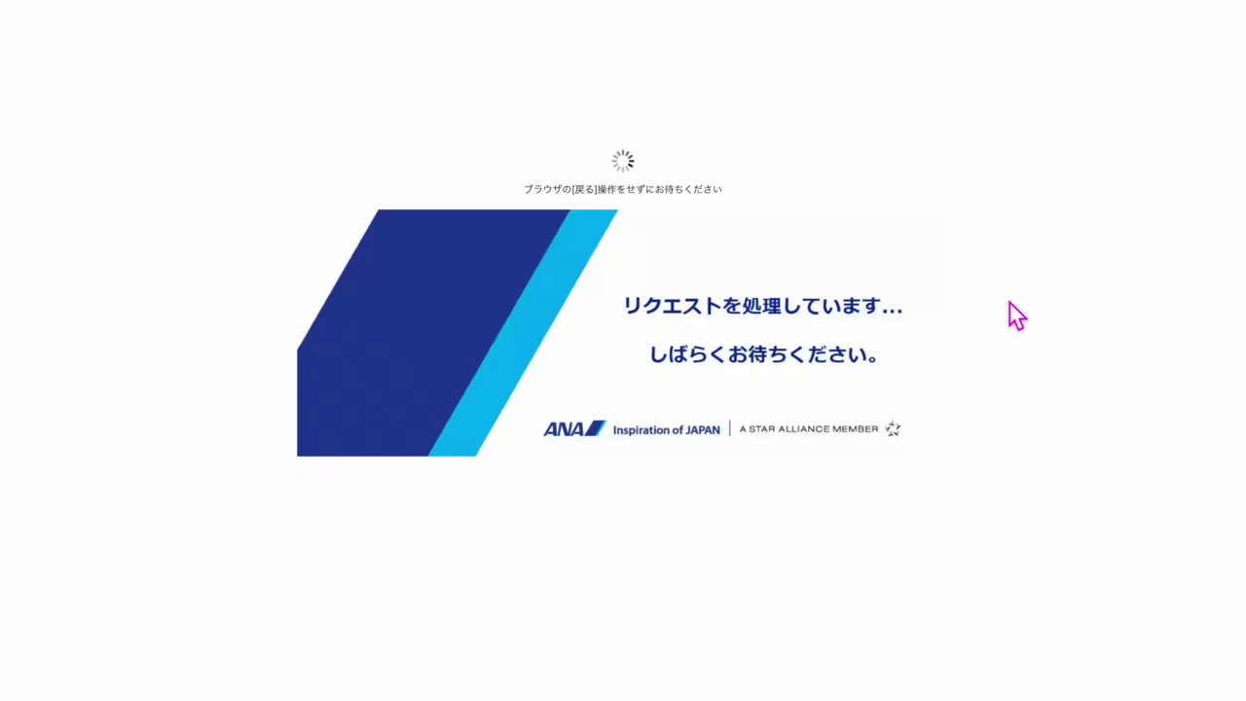
left_click(890, 262)
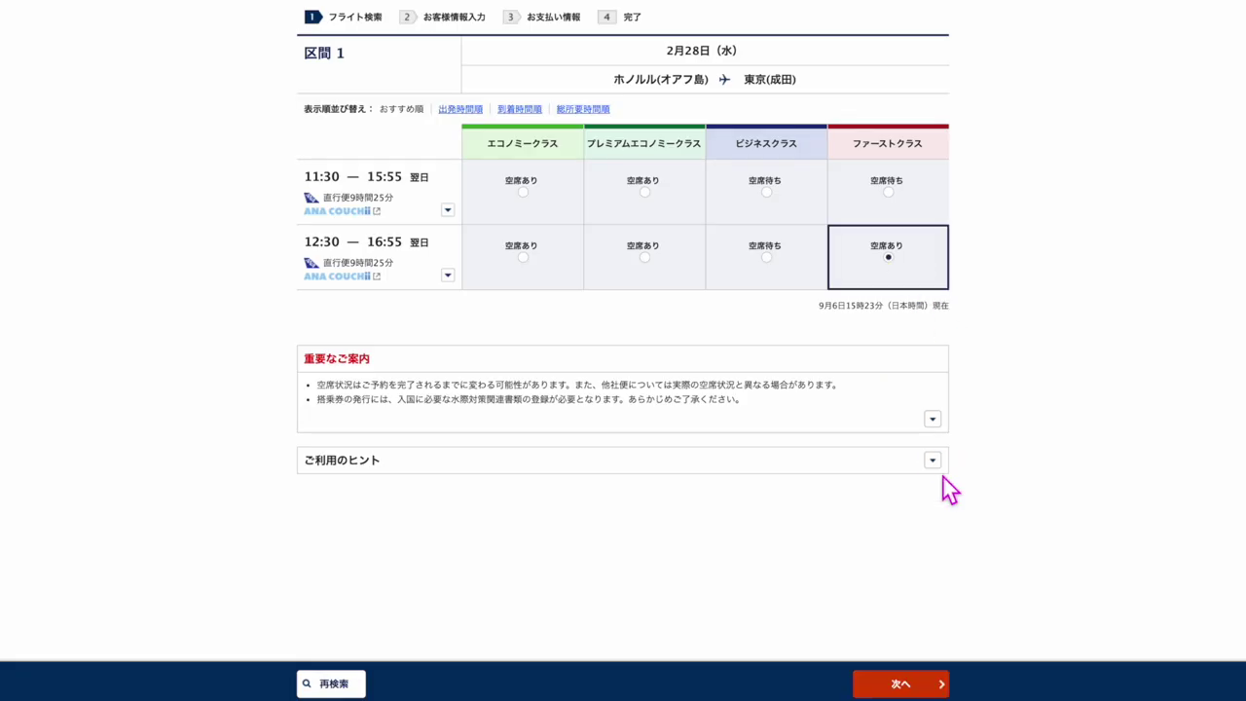
- Proceed to segment 2, select Business Class on the 21:30 March 31 flight, and highlight the Tokyo (Narita) to Honolulu route
left_click(923, 681)
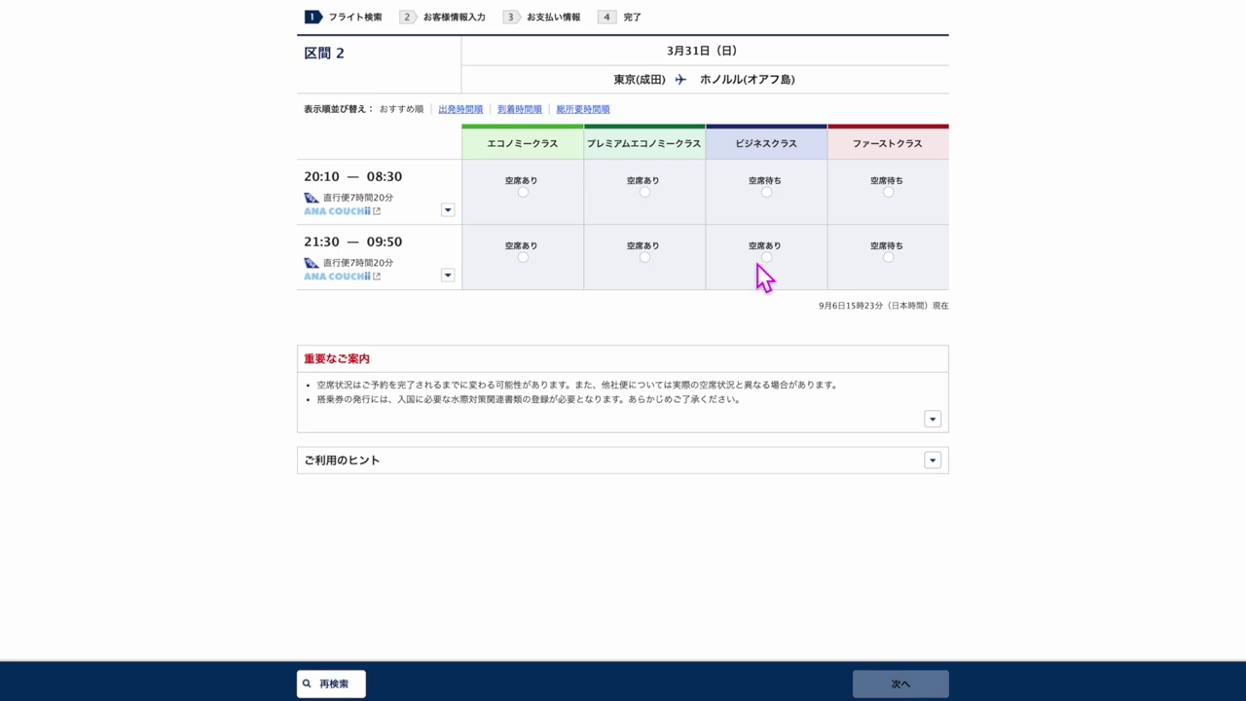
left_click(765, 261)
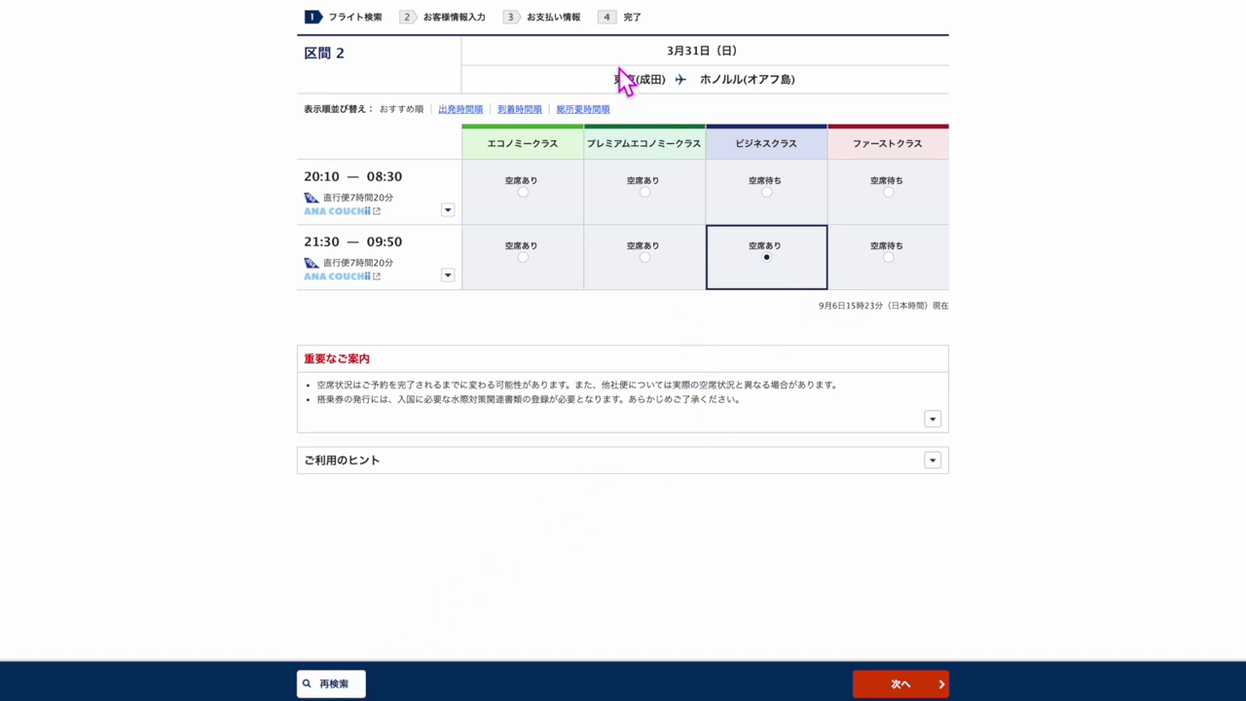
left_click_drag(614, 79, 799, 82)
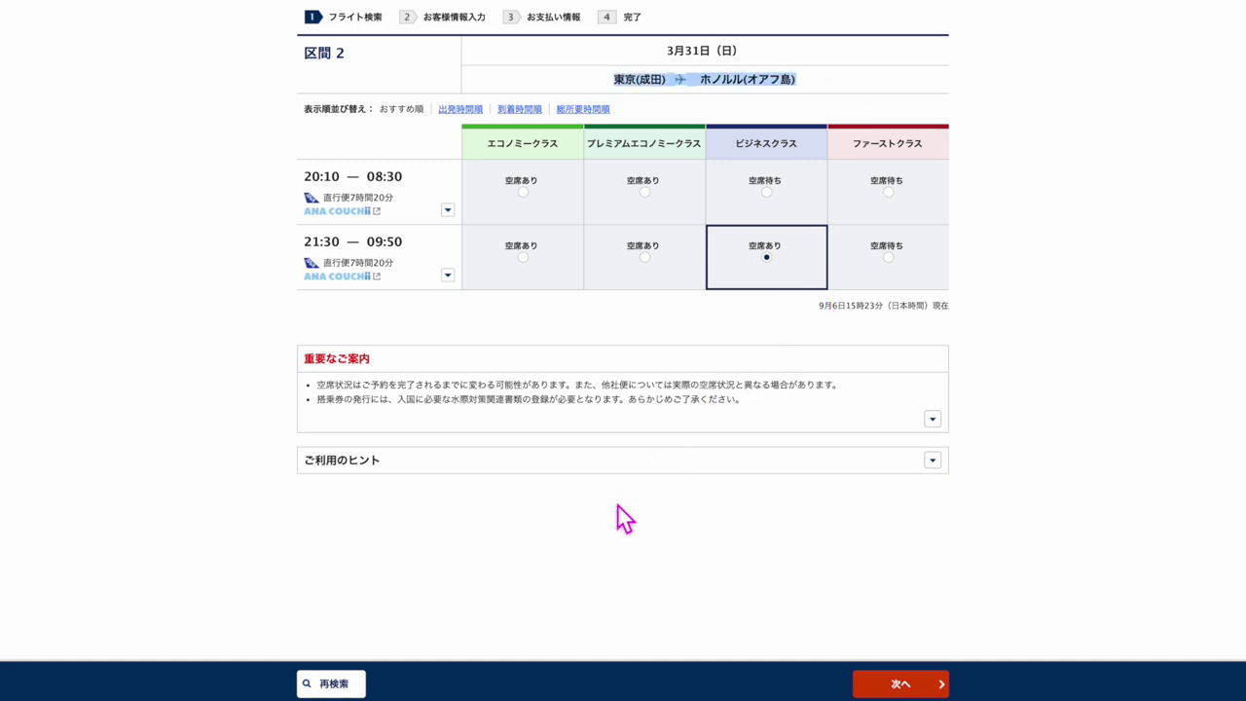
- Set the segment 1 departure date to February 29, 2024, and rerun the availability search
left_click(334, 684)
left_click(495, 164)
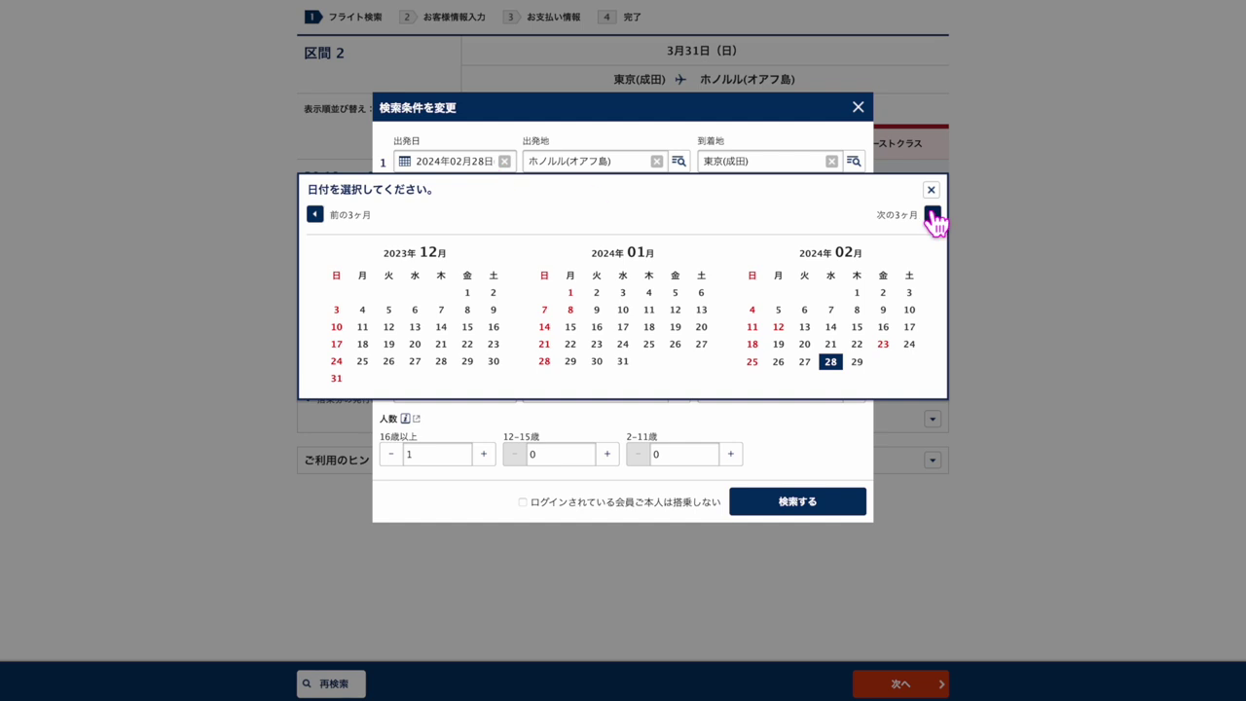
left_click(857, 361)
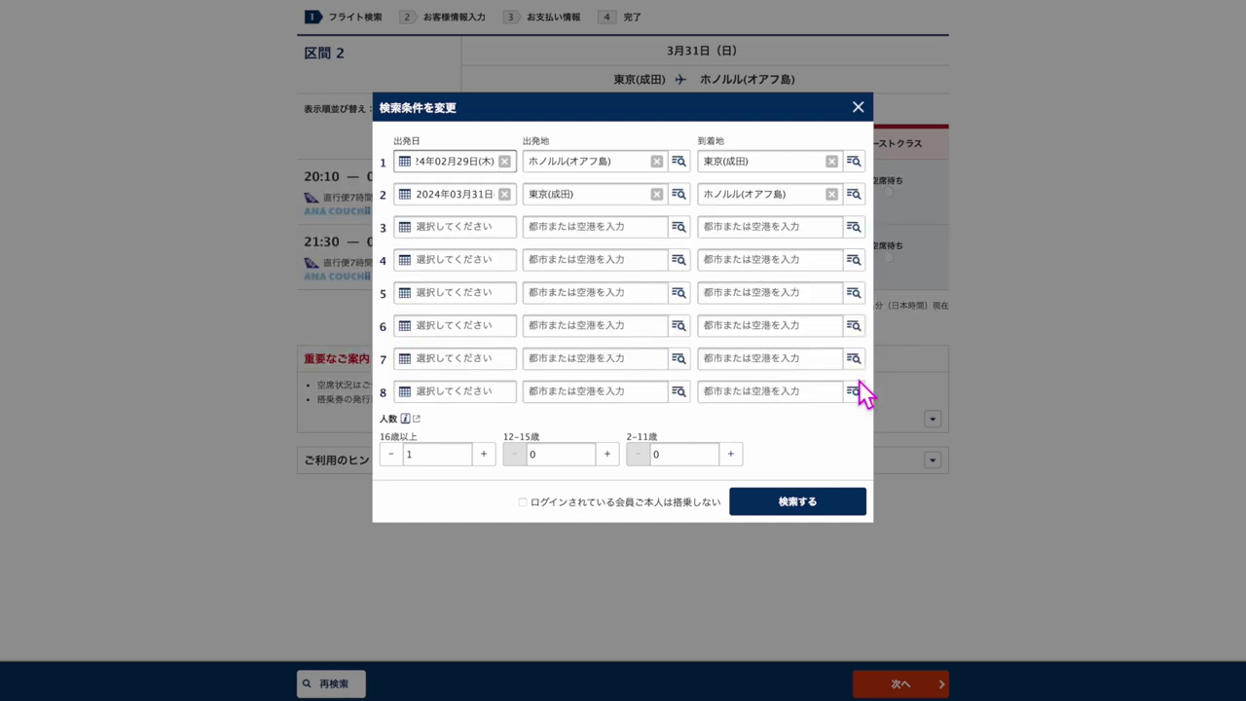
left_click(838, 503)
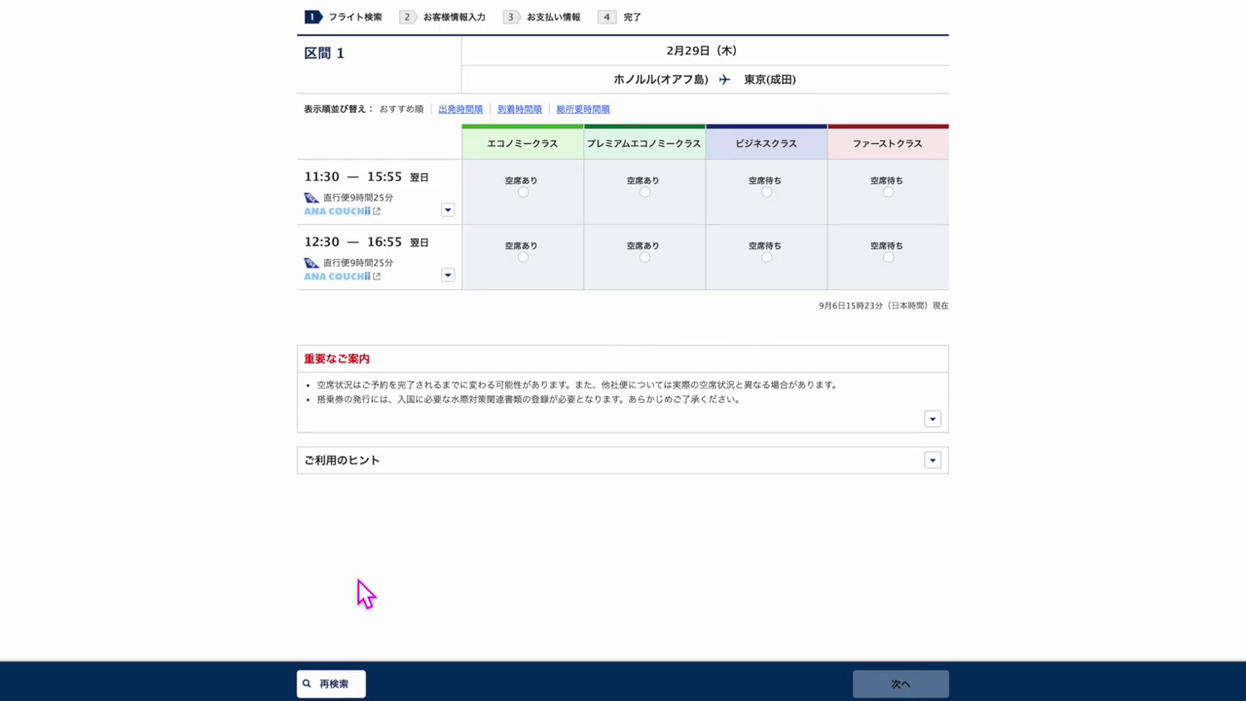
- Search Honolulu to Tokyo (Narita) seat availability in segment 1 for March 1, 2024
left_click(348, 682)
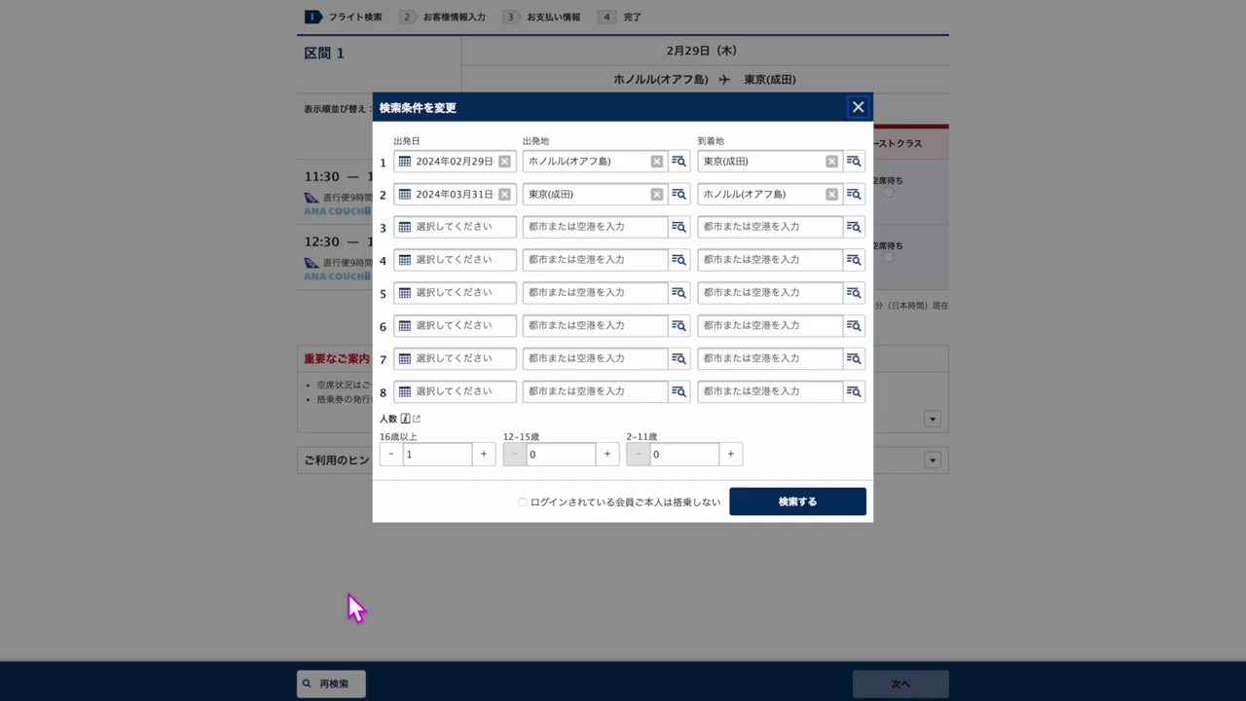
left_click(458, 165)
left_click(932, 214)
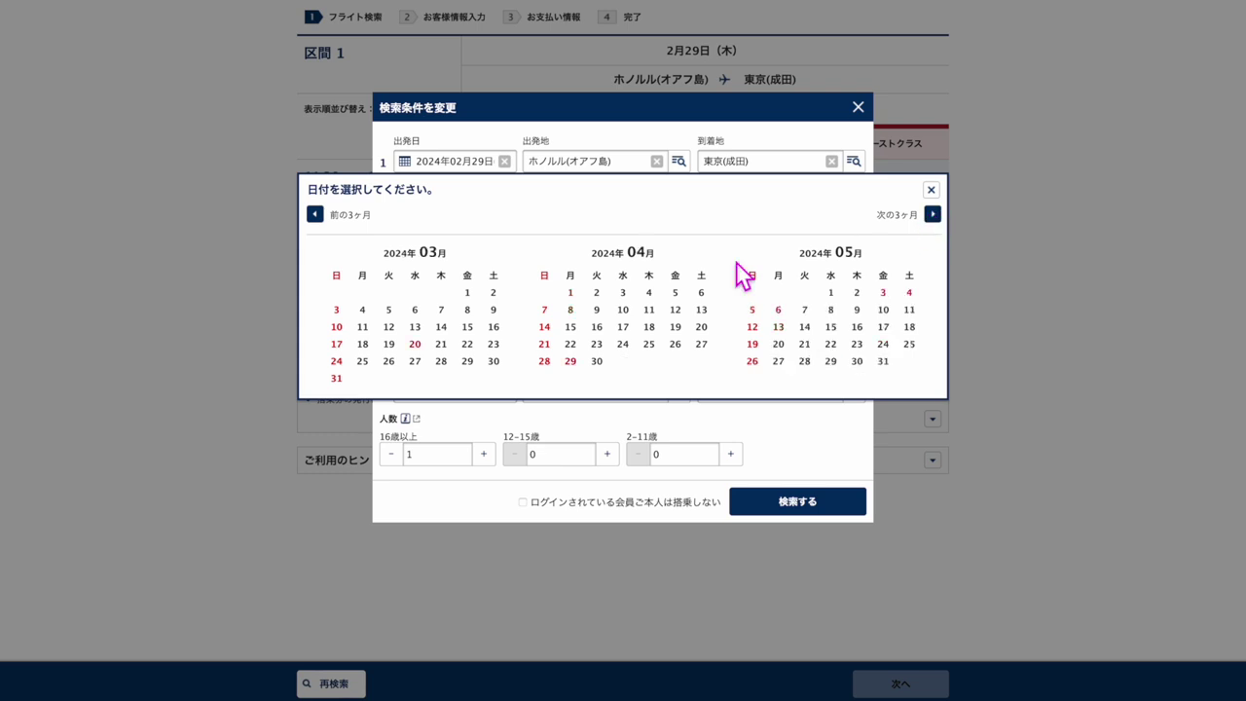
left_click(467, 295)
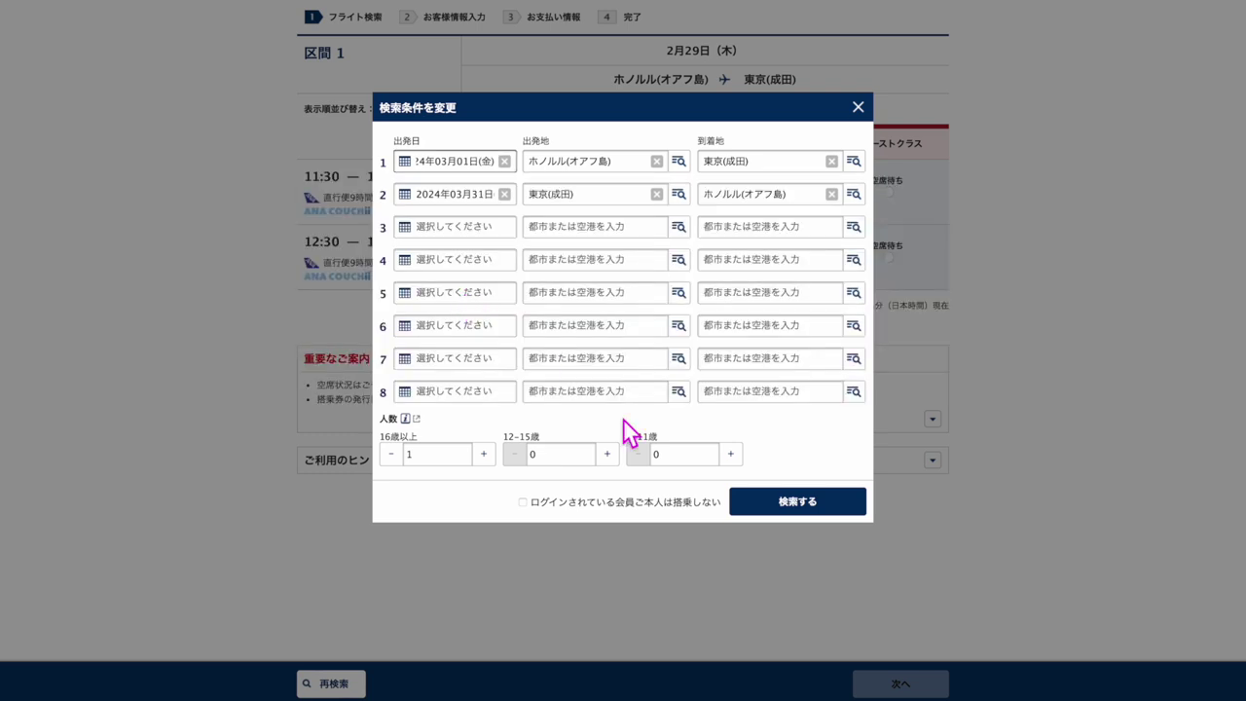
left_click(766, 502)
- Change the segment 1 departure date to March 4, 2024, and search again
left_click(480, 162)
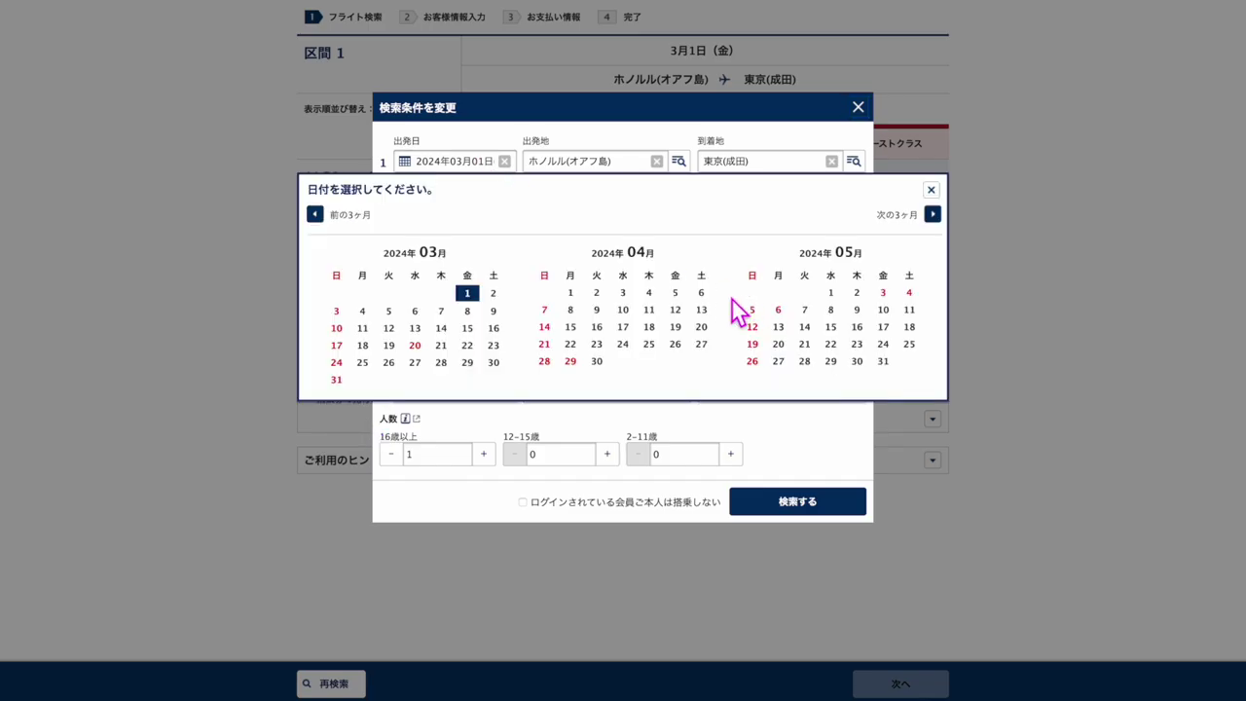
left_click(390, 313)
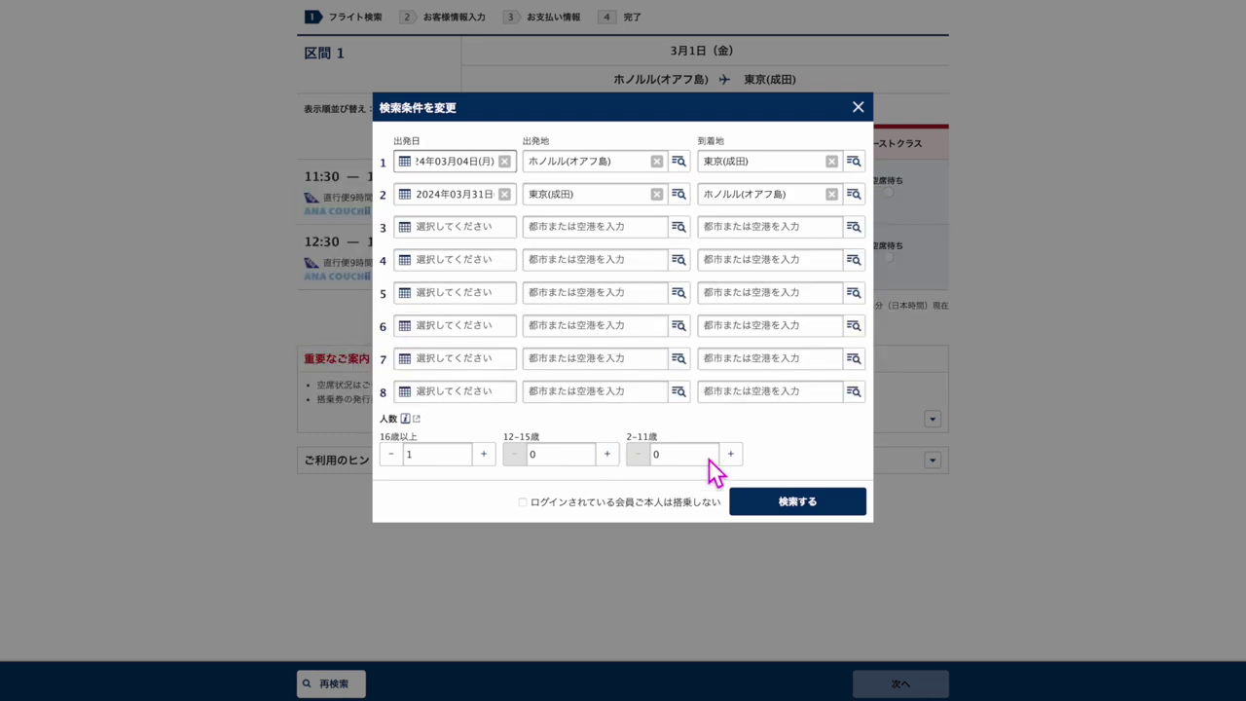
left_click(824, 505)
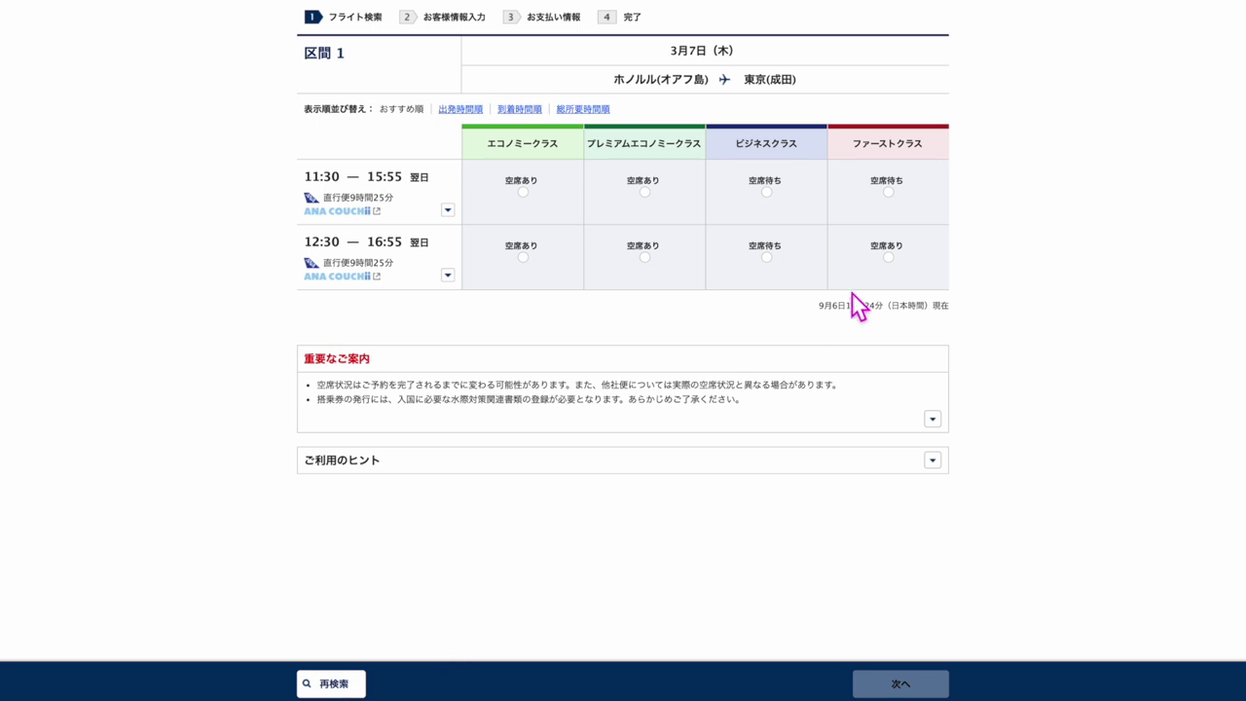
- Select First Class on the 12:30 flight for March 7 and check segment 2 availability for March 14, 2024
left_click(881, 261)
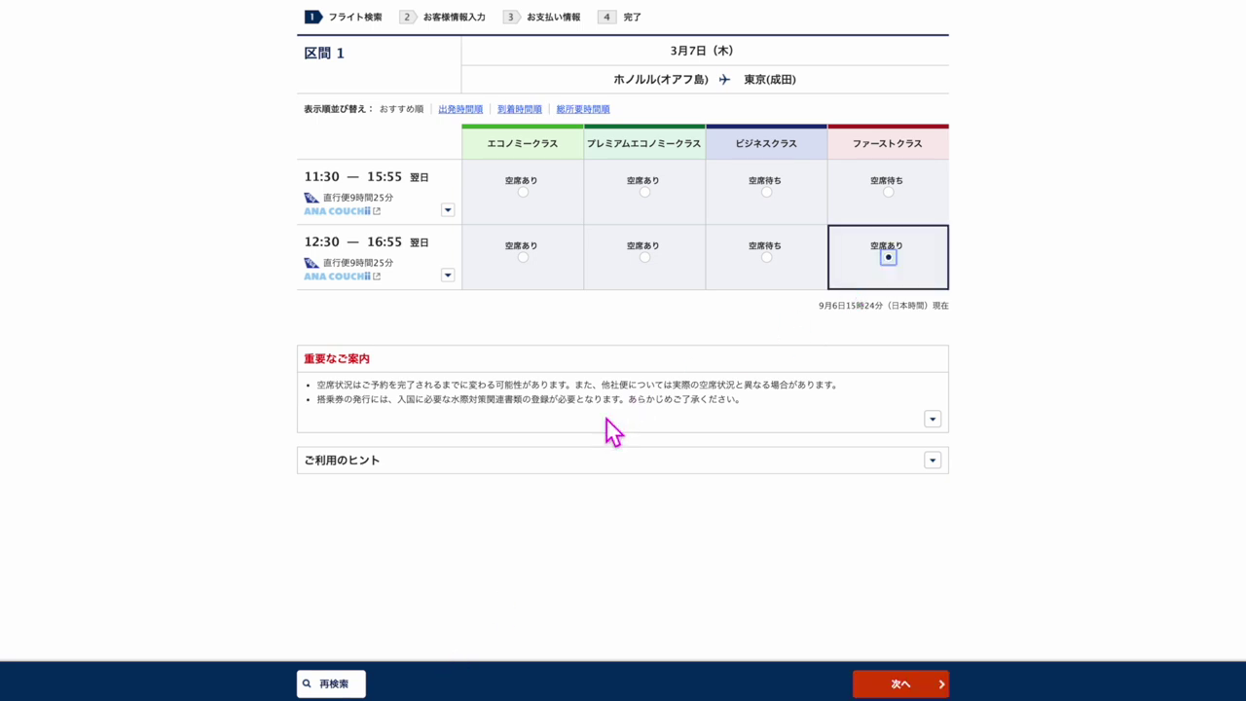
left_click(336, 682)
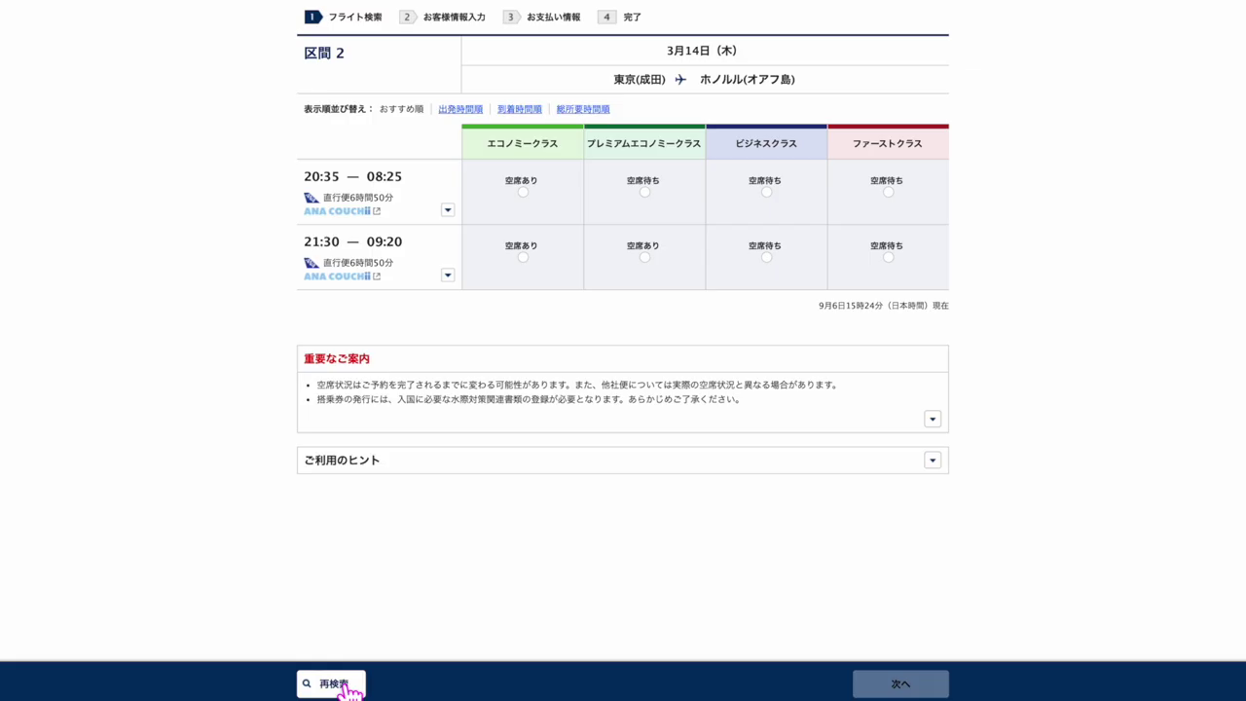
- Search segment 1 availability for March 11, 2024, and select First Class on the 12:30 flight
left_click(334, 681)
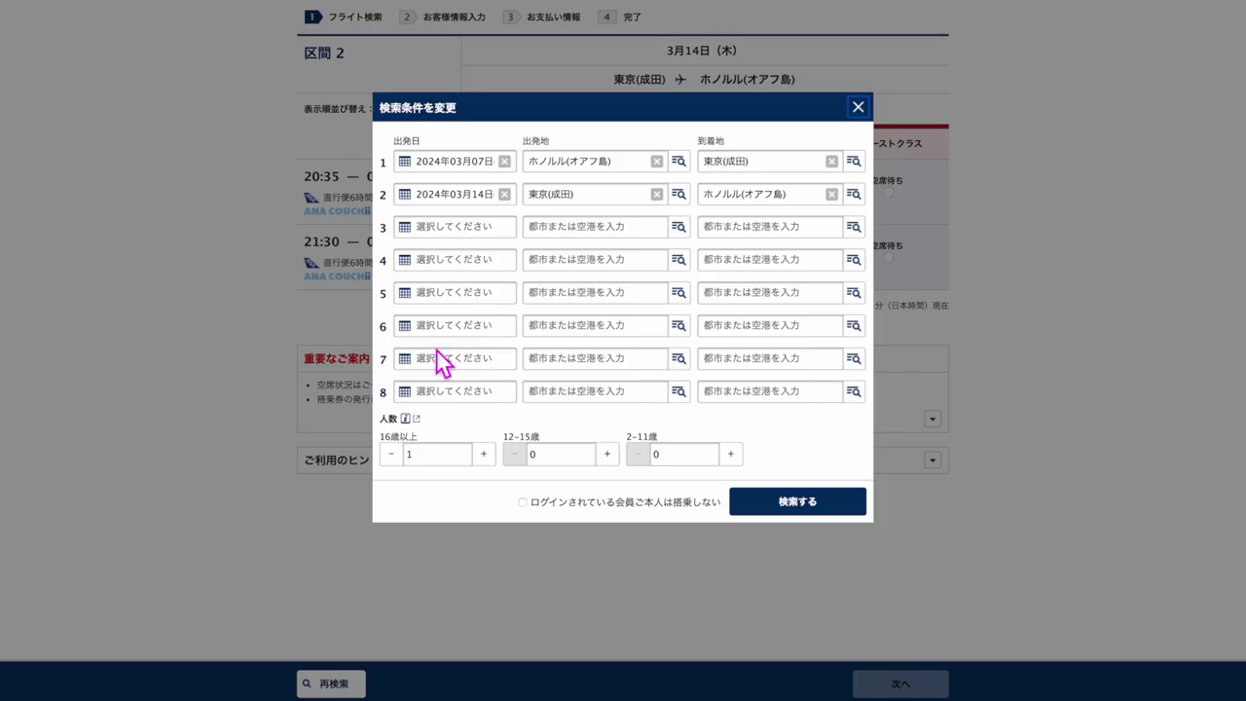
left_click(428, 160)
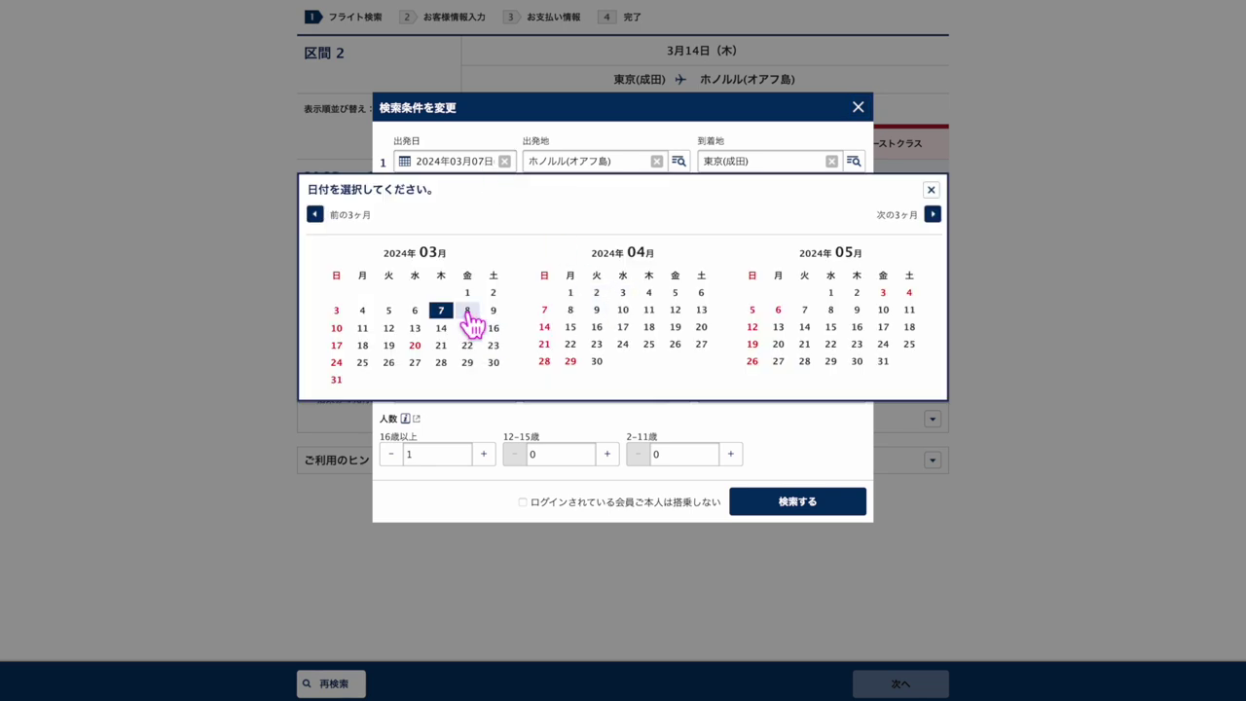
left_click(365, 328)
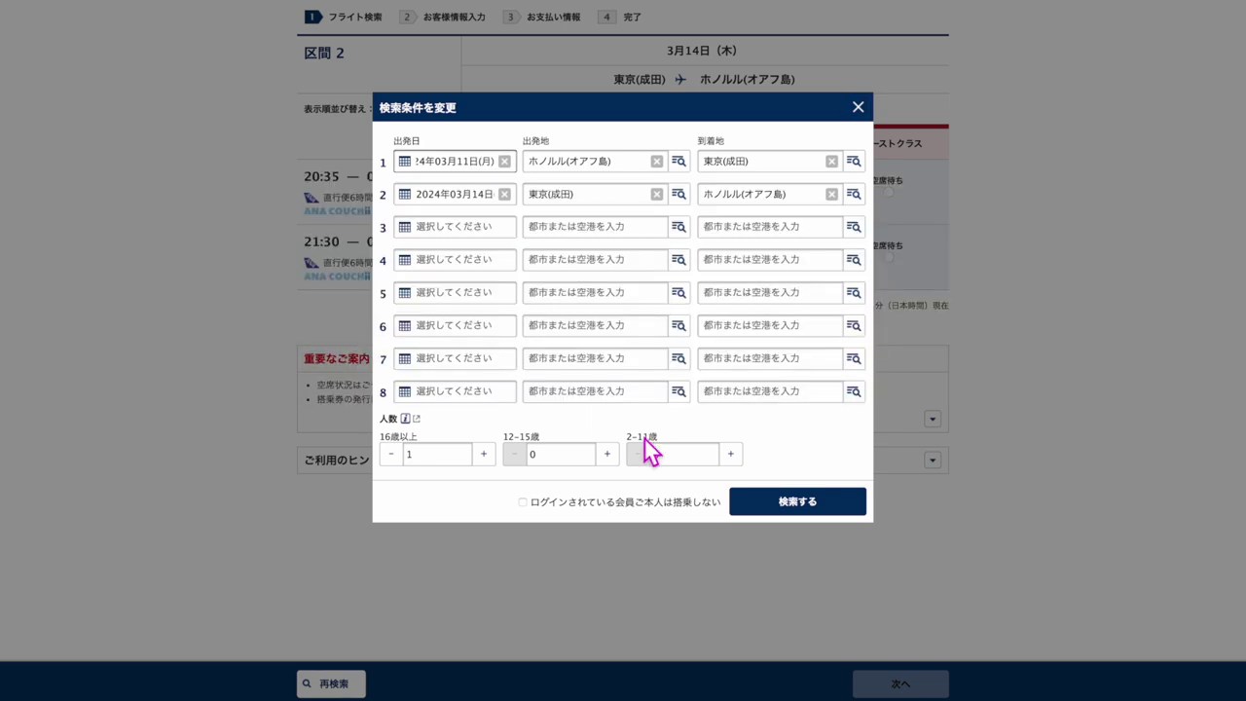
left_click(779, 502)
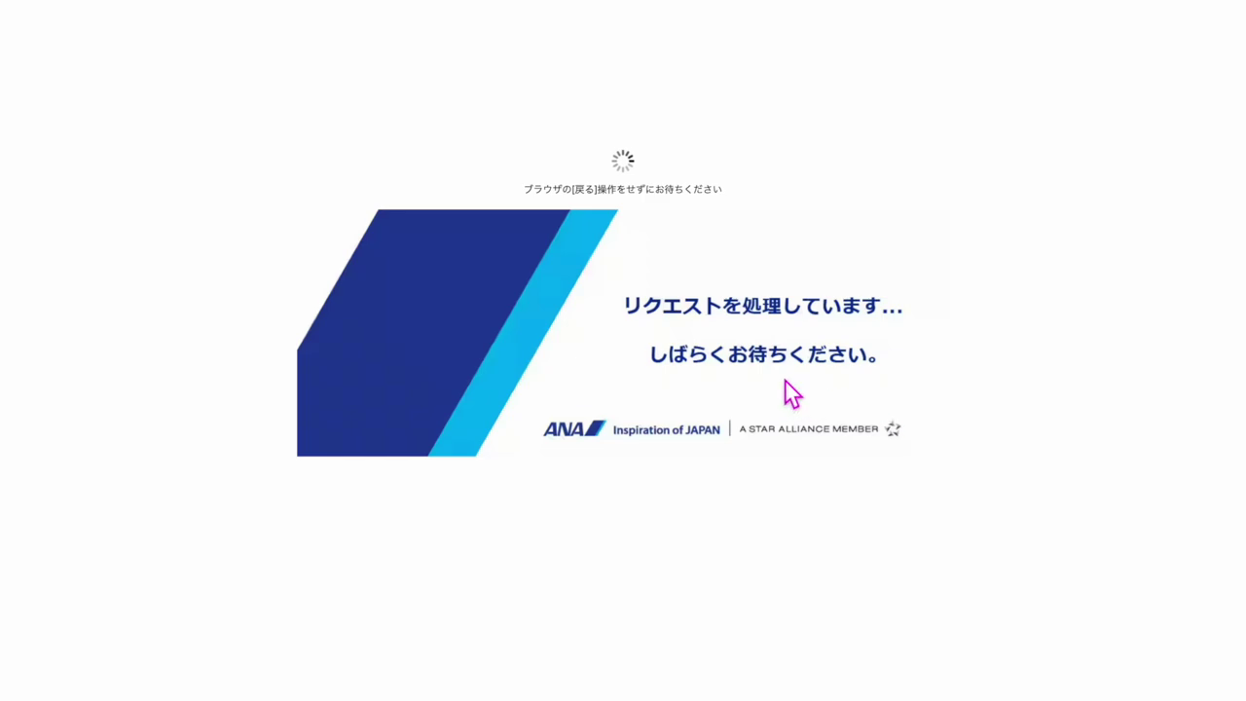
left_click(890, 278)
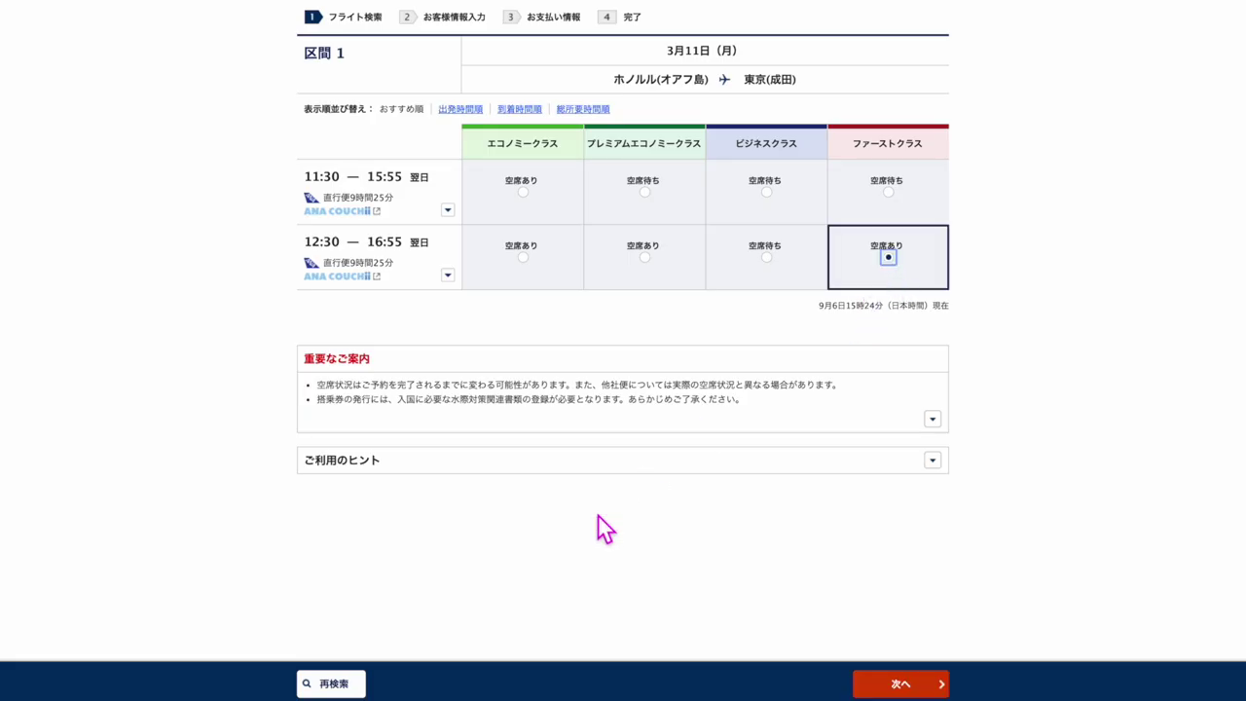
- Change the segment 1 departure date to another day in March 2024 and rerun the search
left_click(334, 684)
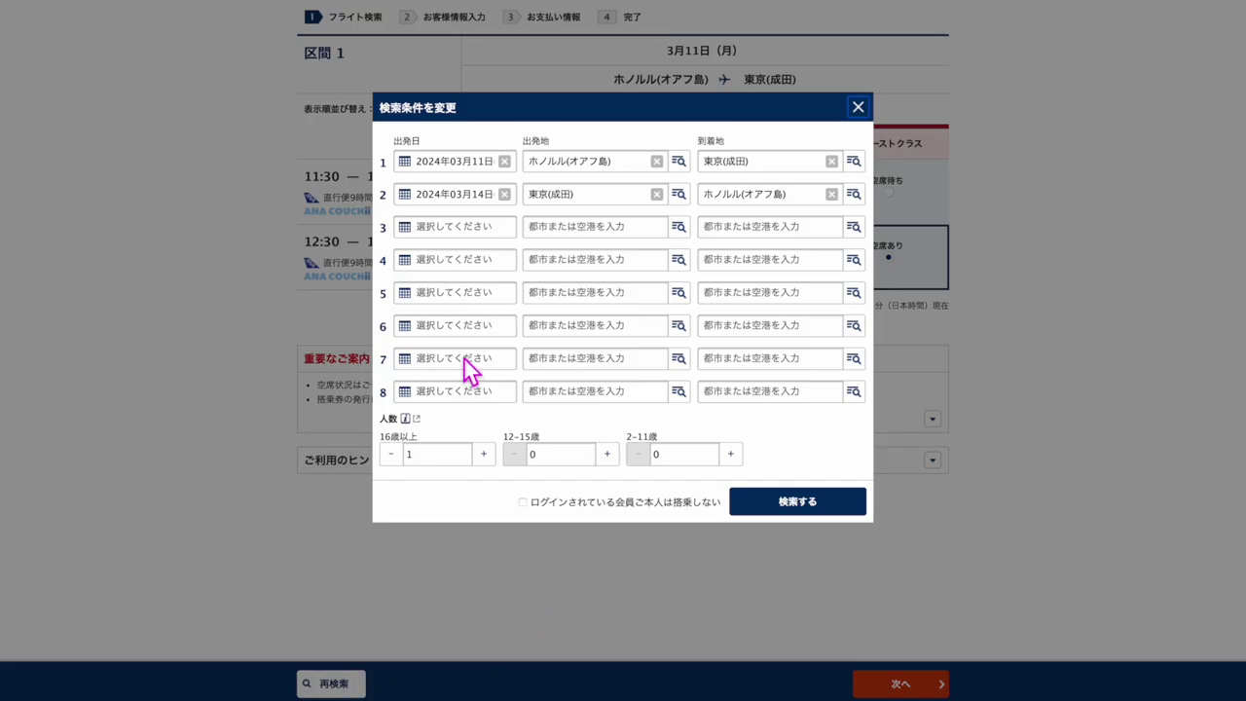
left_click(483, 179)
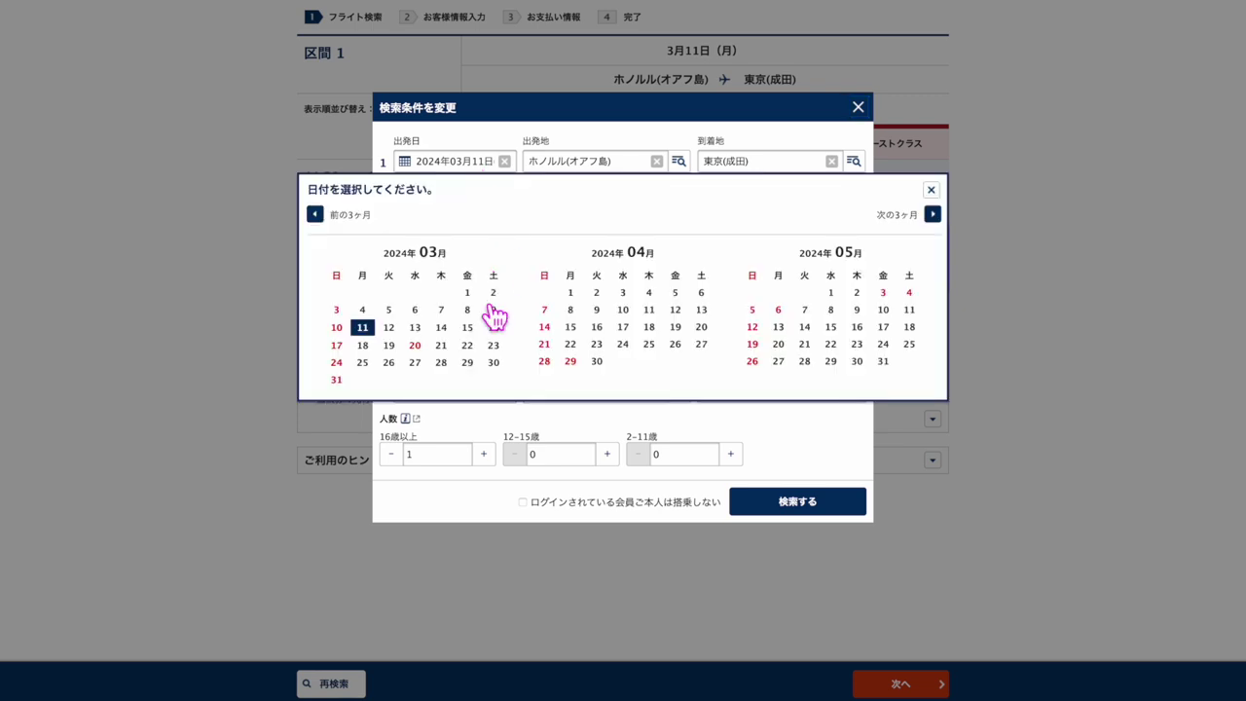
left_click(388, 342)
left_click(769, 505)
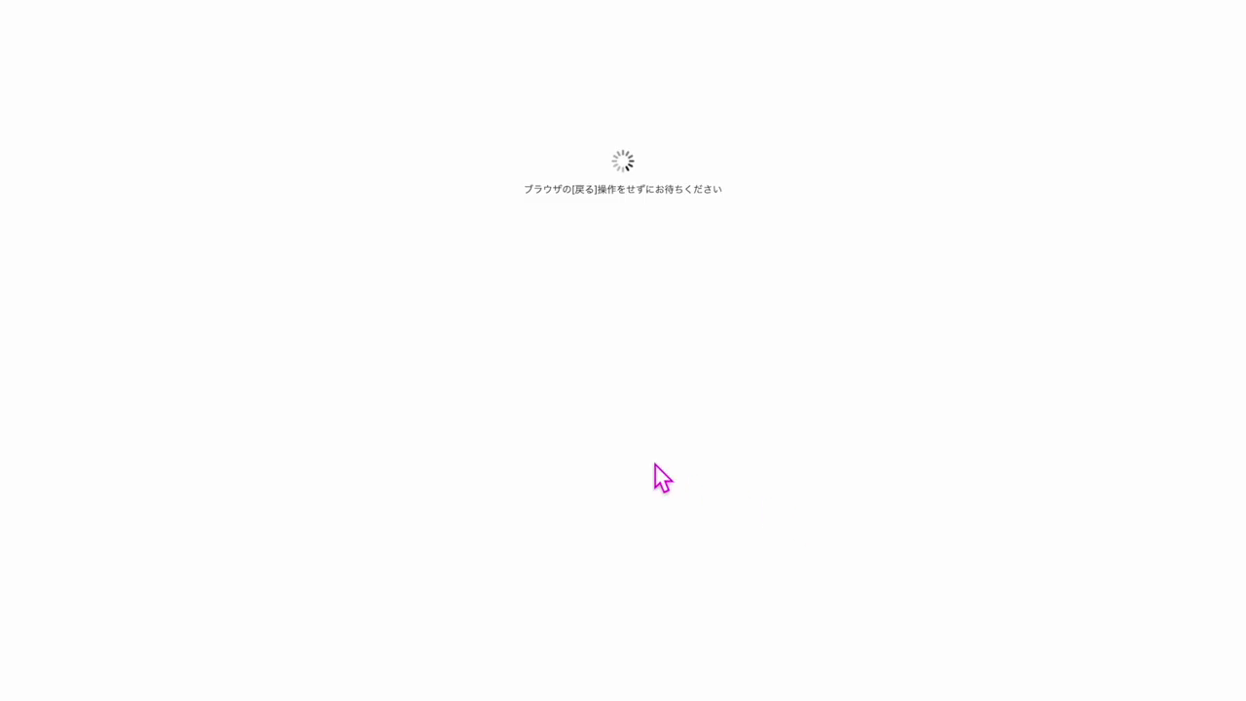